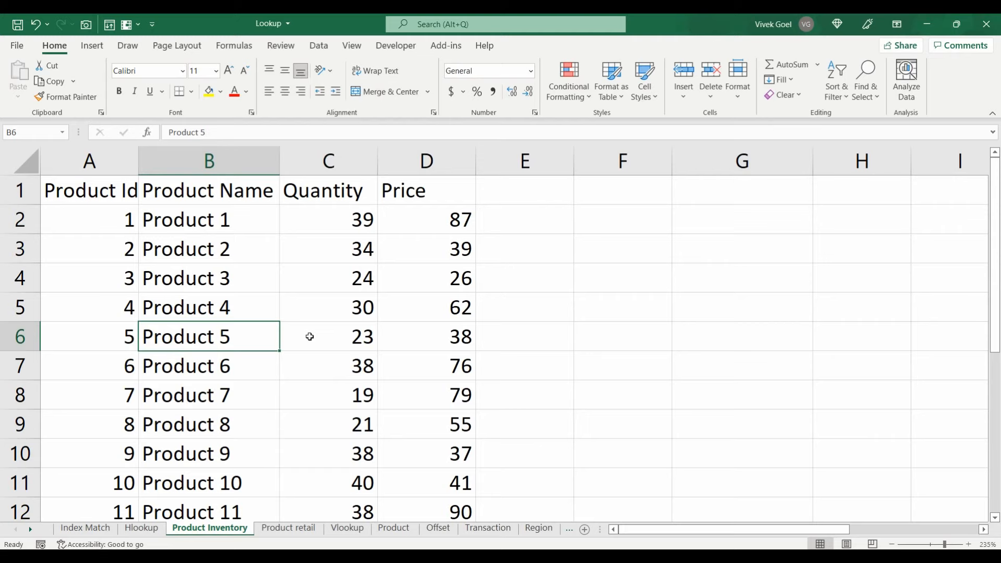
# Look over the product records in the Product Inventory sheet, from the first Product Id to the last row.
pyautogui.press('Left')
pyautogui.press('Up')
pyautogui.press('Up')
pyautogui.press('Up')
pyautogui.press('Up')
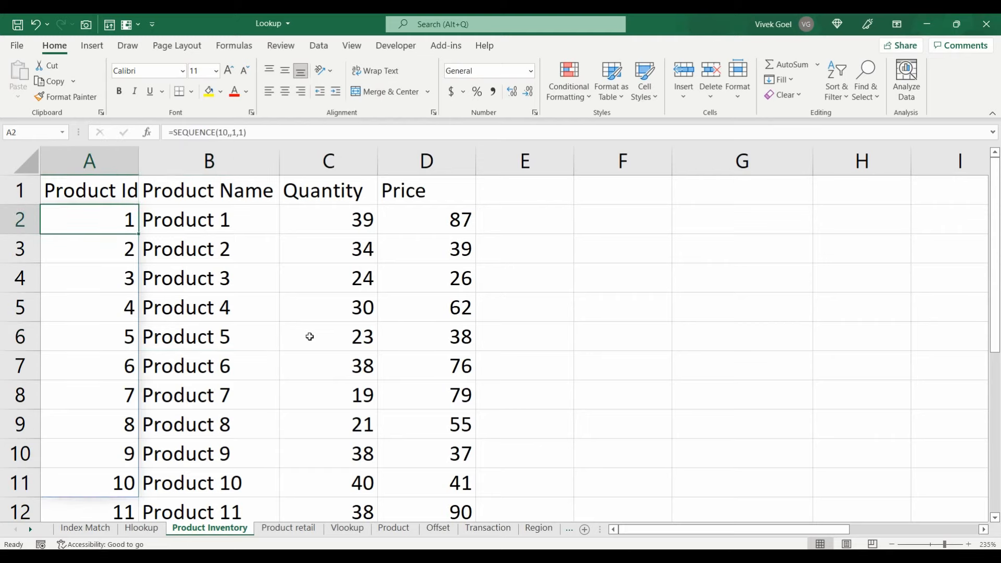
pyautogui.hotkey('ctrl', 'shift', 'End')
pyautogui.click(192, 368)
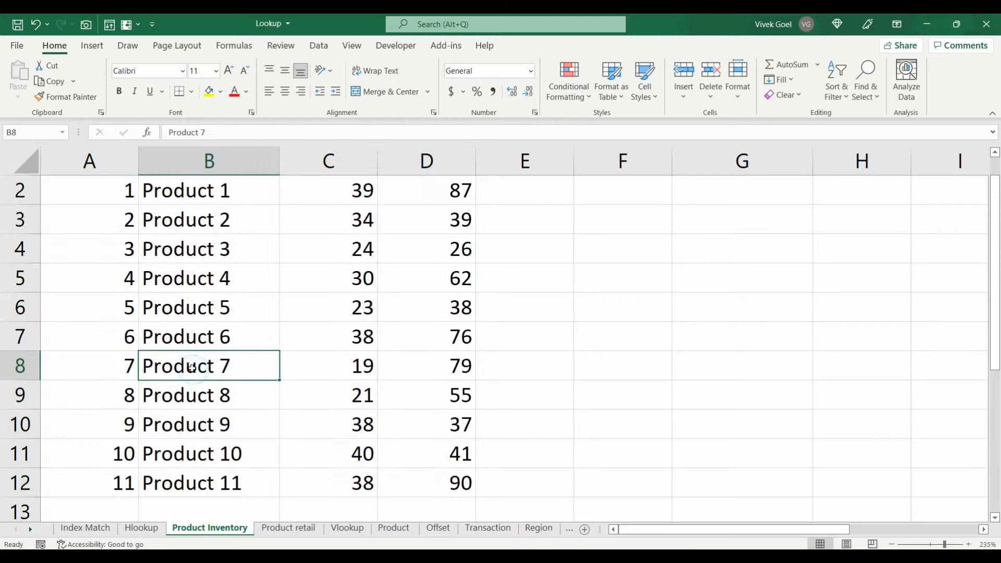
pyautogui.press('Up')
pyautogui.press('Up')
pyautogui.press('Up')
pyautogui.press('Up')
pyautogui.press('Up')
pyautogui.press('Up')
pyautogui.press('Up')
pyautogui.press('Left')
pyautogui.press('Down')
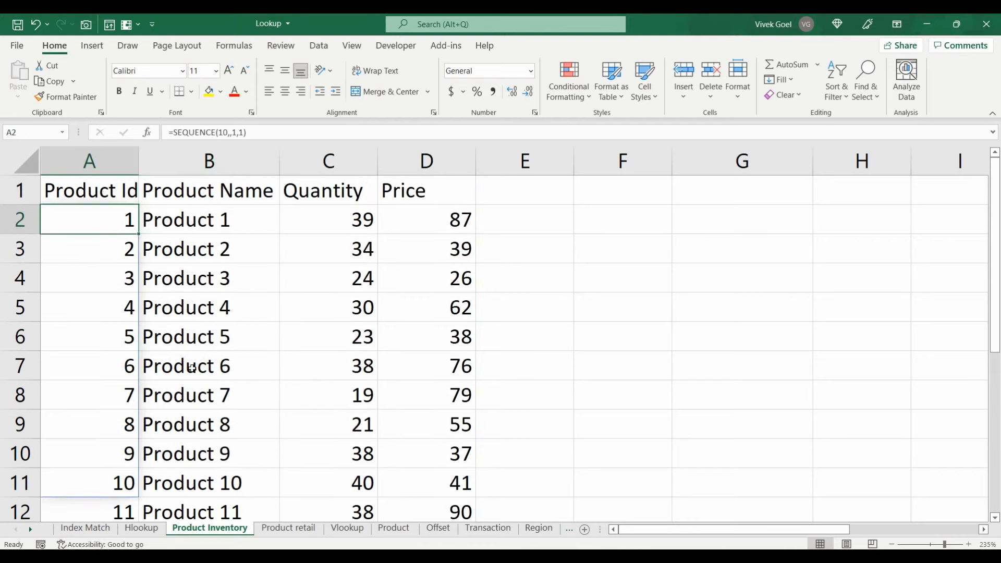
# Check the lookup product on the Vlookup sheet and locate Product 9 with its price on the Product Inventory sheet.
pyautogui.click(347, 529)
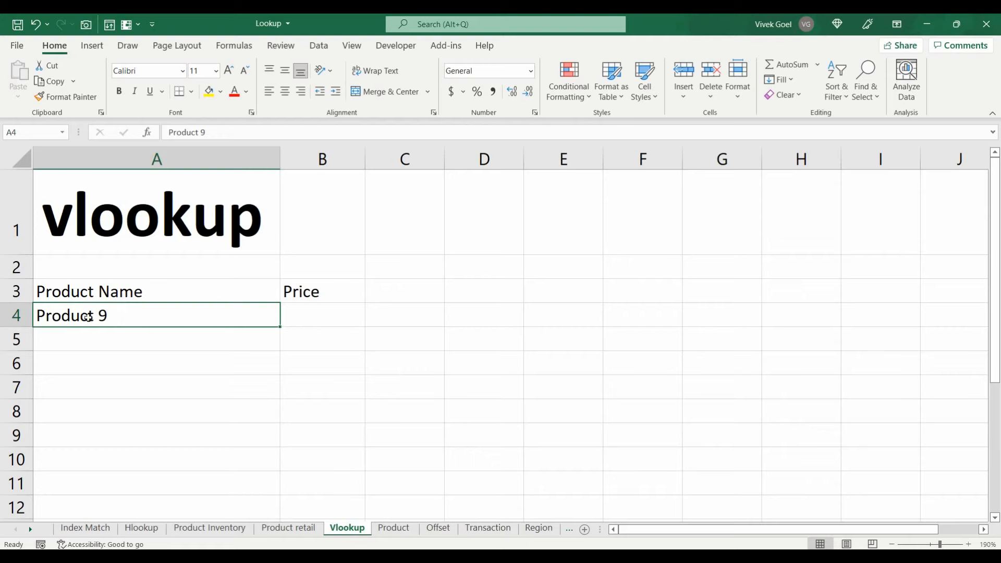
pyautogui.keyDown('ctrl'); pyautogui.scroll(2, 94, 318); pyautogui.keyUp('ctrl')
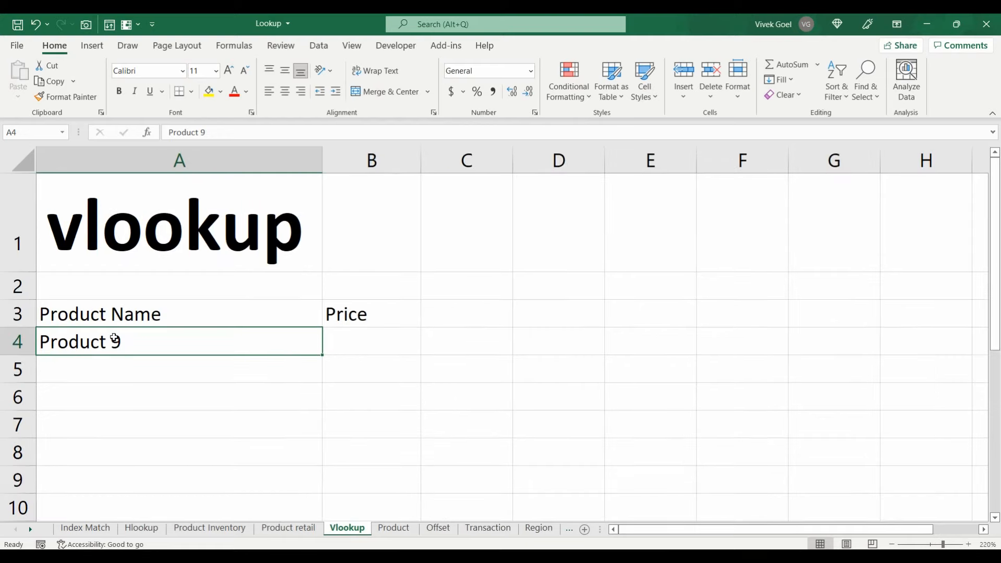
pyautogui.click(209, 528)
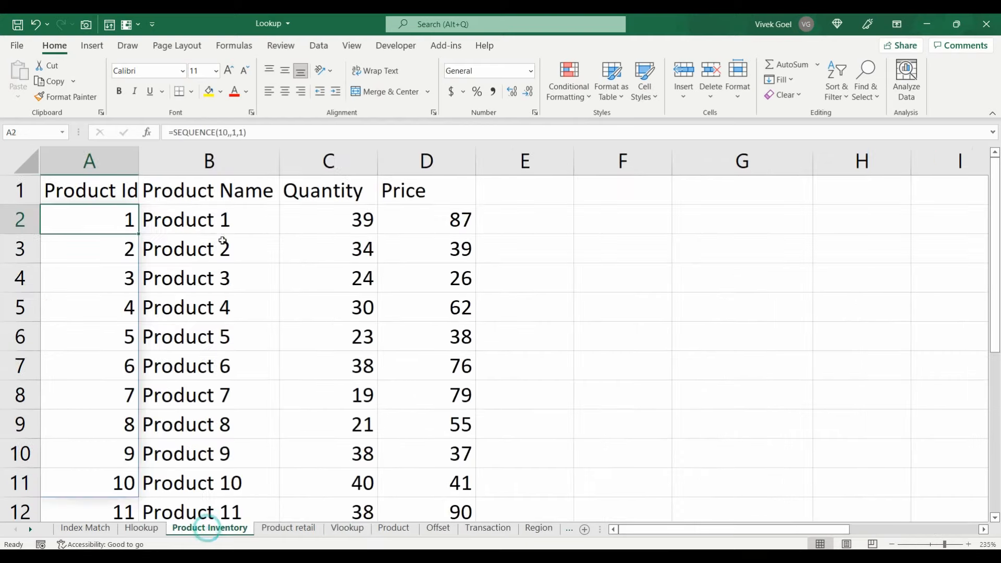
pyautogui.click(222, 457)
pyautogui.click(433, 462)
pyautogui.click(245, 452)
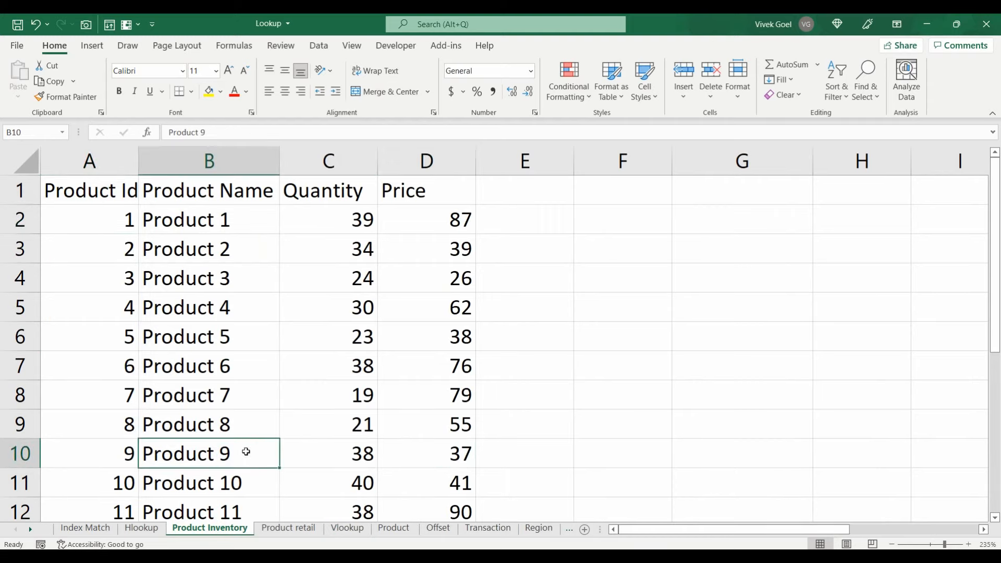
pyautogui.click(402, 462)
pyautogui.click(347, 528)
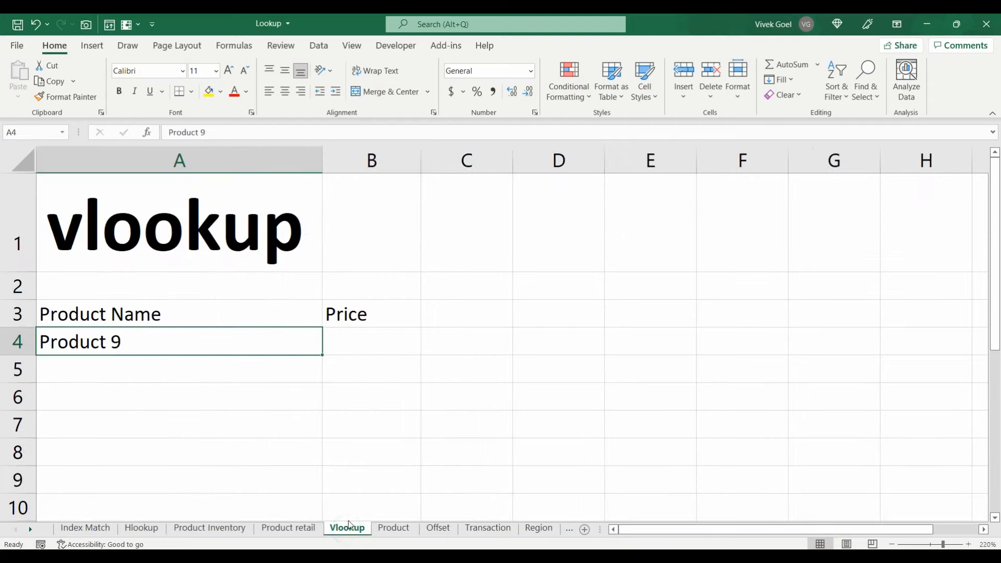
pyautogui.click(238, 405)
pyautogui.write('=vo')
pyautogui.press('BackSpace')
pyautogui.write('l')
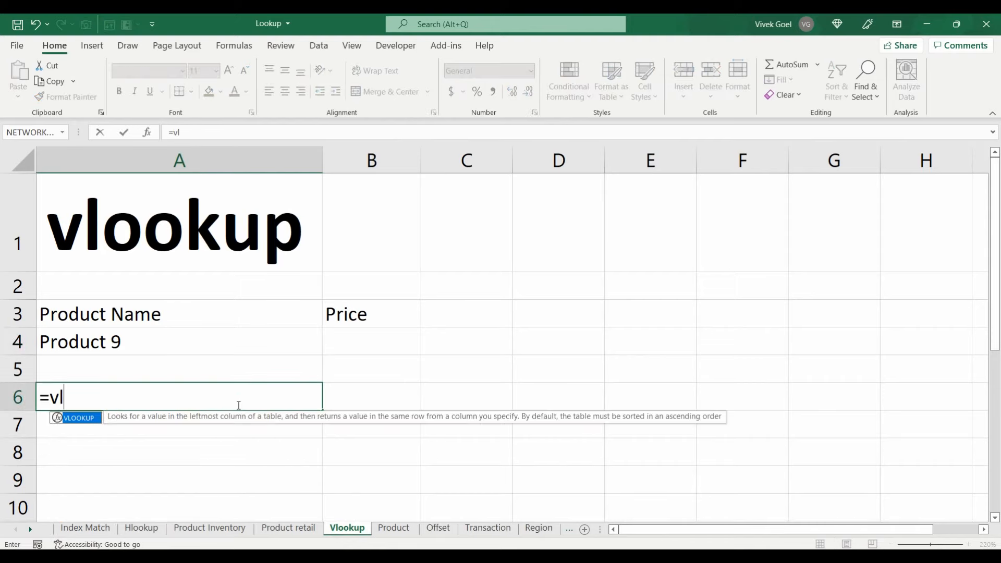
pyautogui.press('Tab')
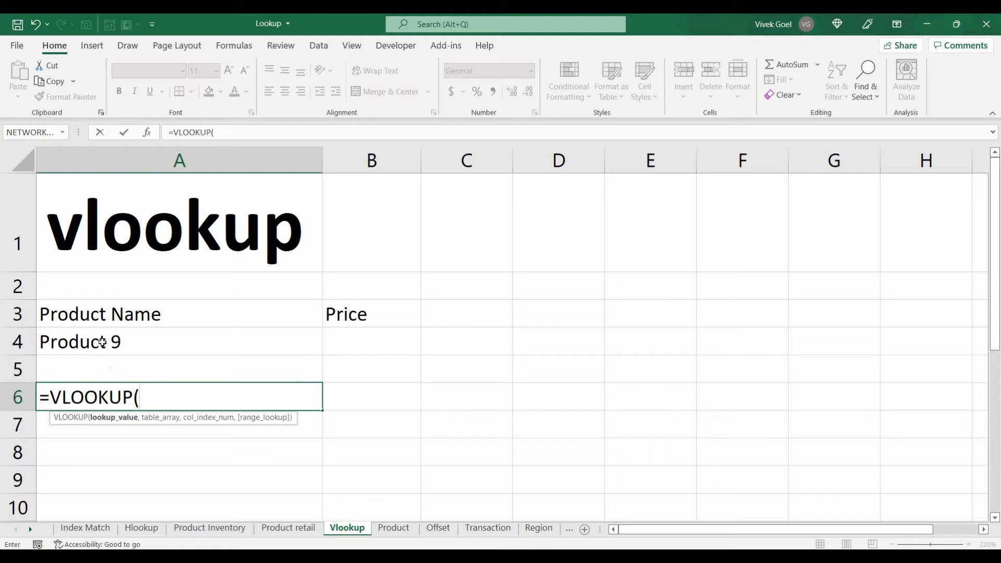
pyautogui.press('Escape')
# Examine the lookup value in A4 of the Vlookup sheet and the full data range A2:D12 on Product Inventory.
pyautogui.click(86, 345)
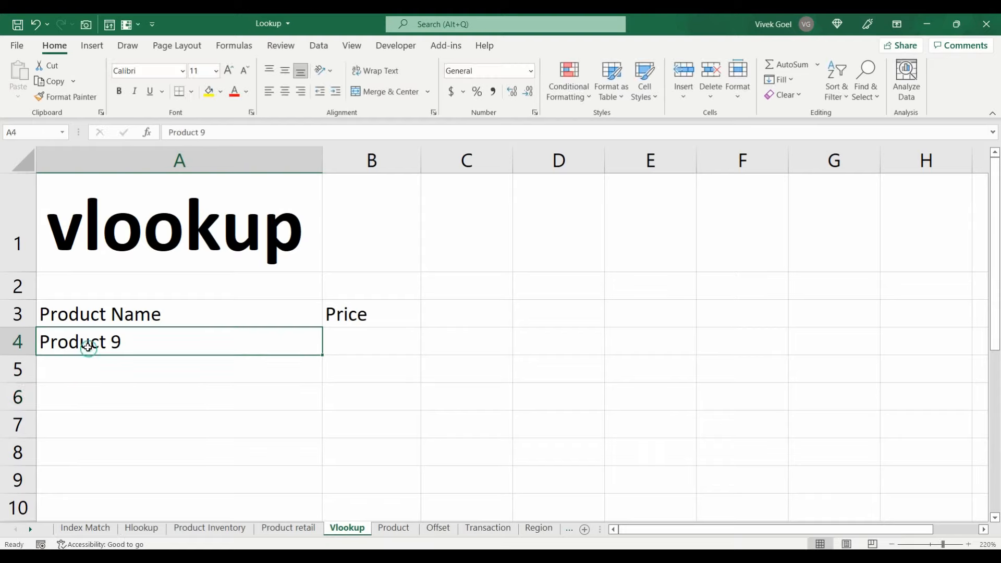
pyautogui.click(220, 531)
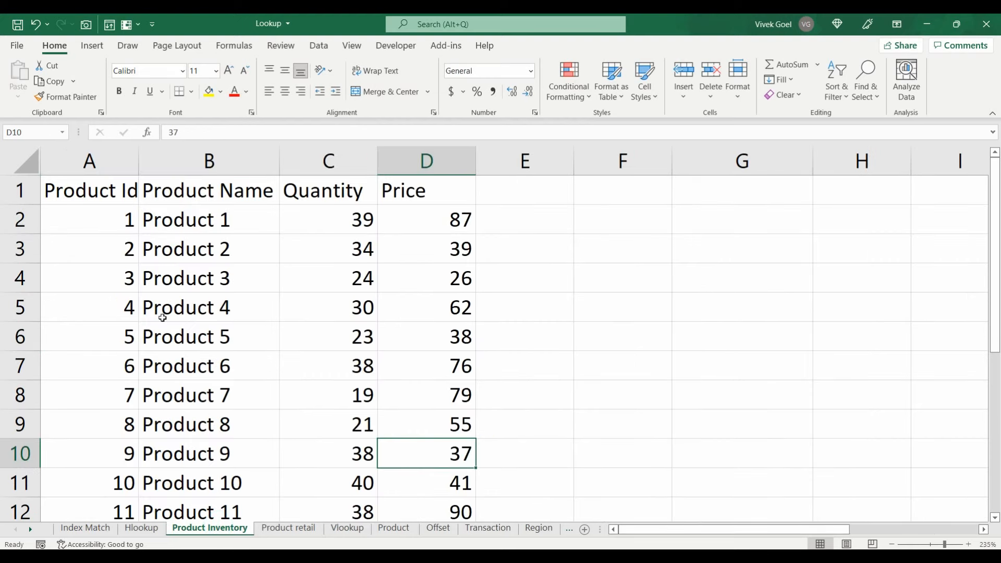
pyautogui.moveTo(119, 221); pyautogui.dragTo(458, 516)
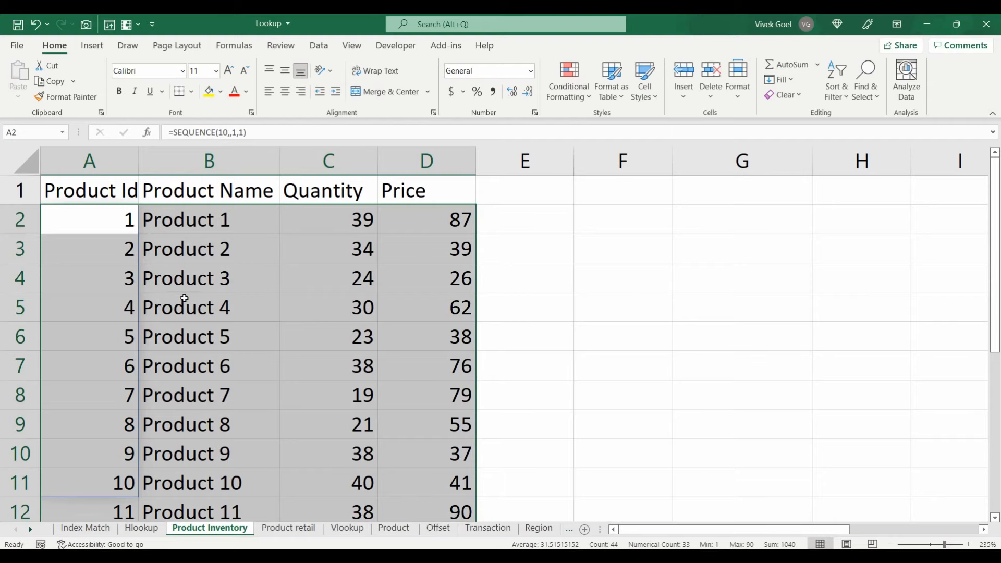
# Highlight the product names in B2:B12 and the table range B2:D12 that begins with the Product Name column.
pyautogui.click(224, 217)
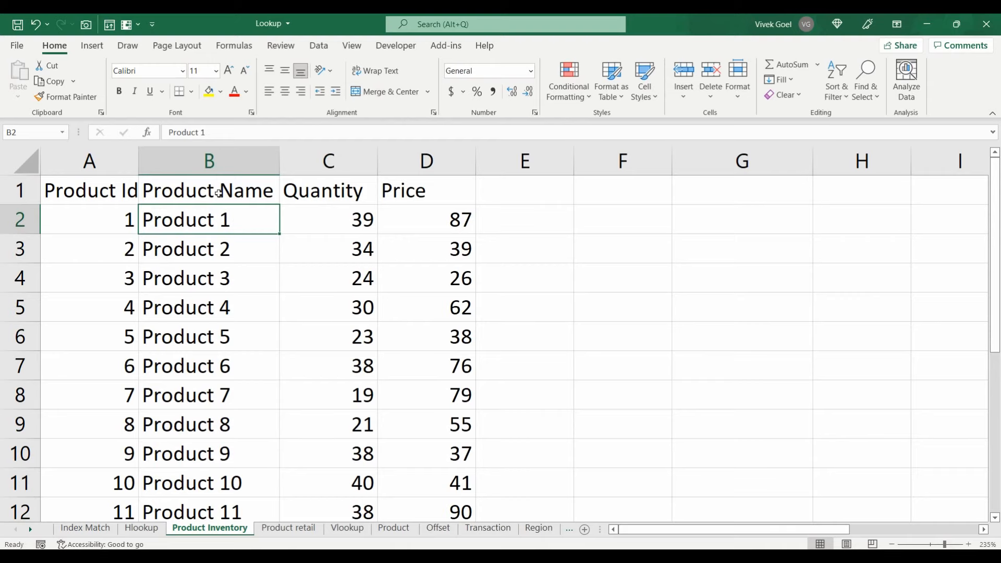
pyautogui.hotkey('ctrl', 'shift', 'Down')
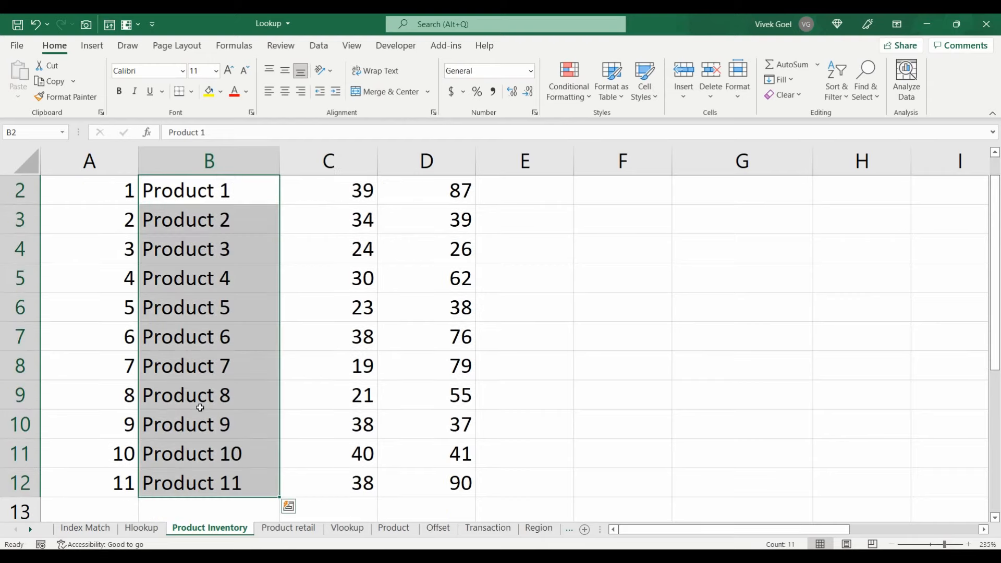
pyautogui.hotkey('ctrl', 'Home')
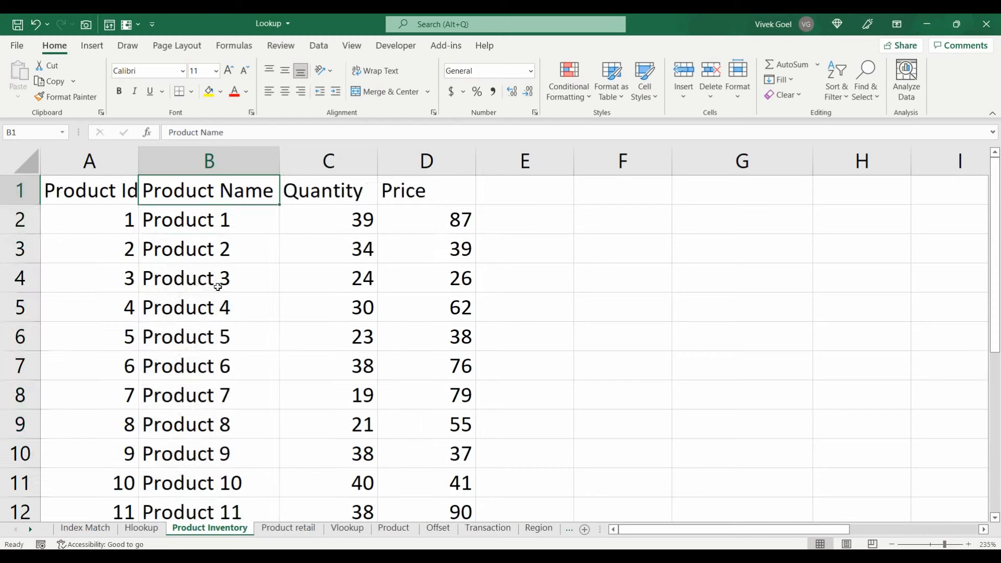
pyautogui.press('Right')
pyautogui.press('Down')
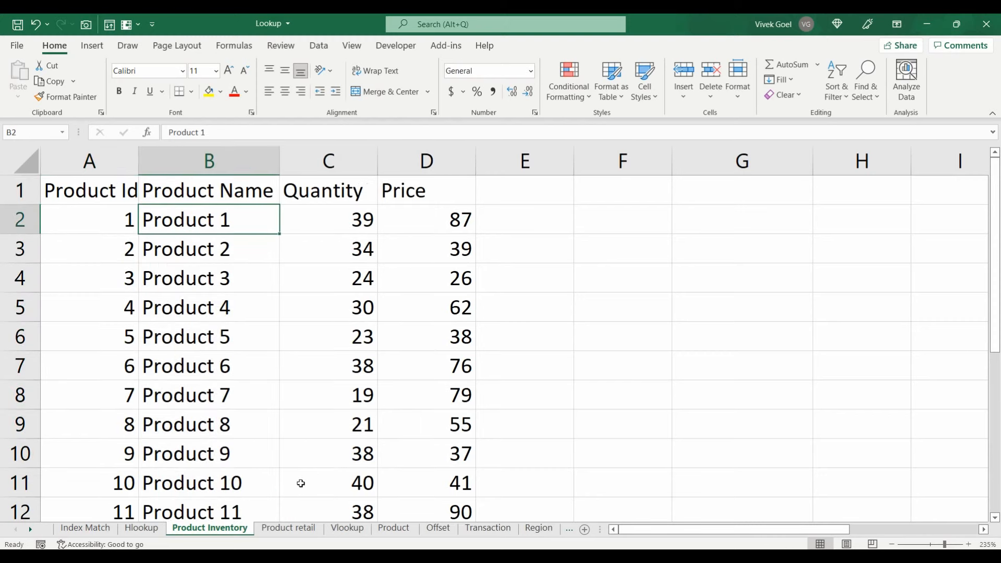
pyautogui.press('Down')
pyautogui.press('Up')
pyautogui.hotkey('ctrl', 'shift', 'Right')
pyautogui.hotkey('ctrl', 'shift', 'Down')
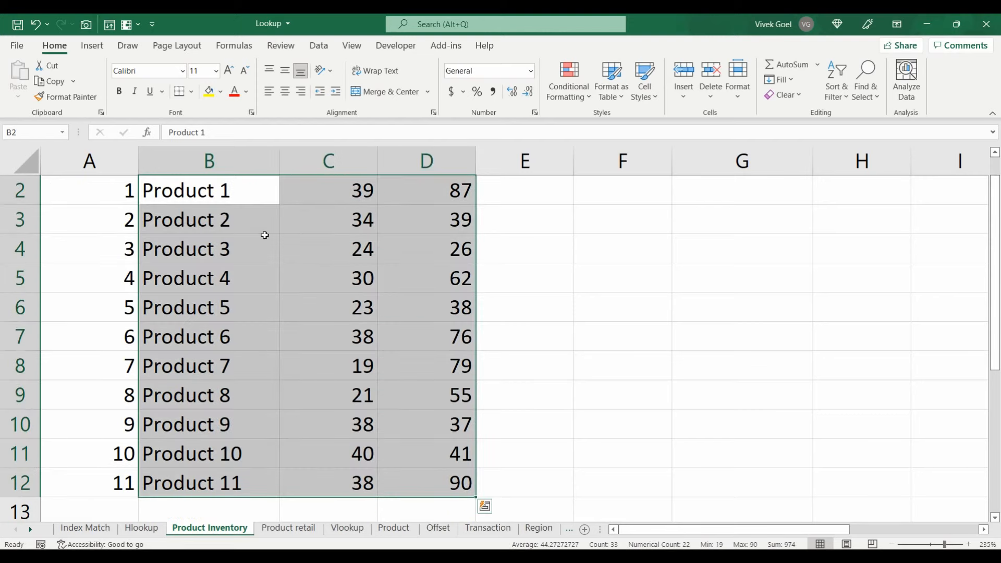
# Compare the alternative table ranges that begin with Product Id, A2:D12, and with Quantity, C2:D12.
pyautogui.press('Up')
pyautogui.press('Left')
pyautogui.press('Down')
pyautogui.hotkey('ctrl', 'shift', 'Right')
pyautogui.hotkey('ctrl', 'shift', 'Down')
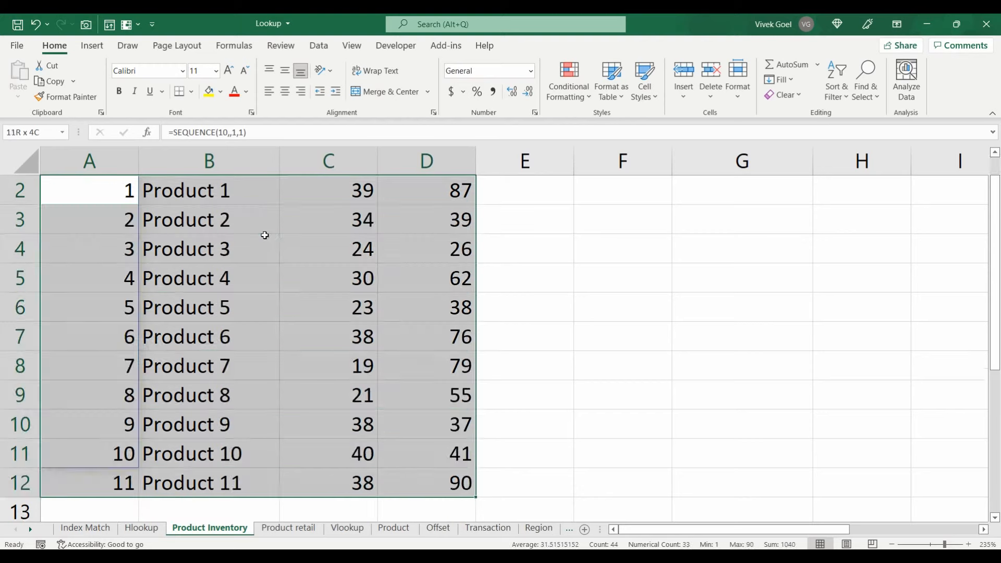
pyautogui.press('Up')
pyautogui.press('Right')
pyautogui.press('Right')
pyautogui.press('Down')
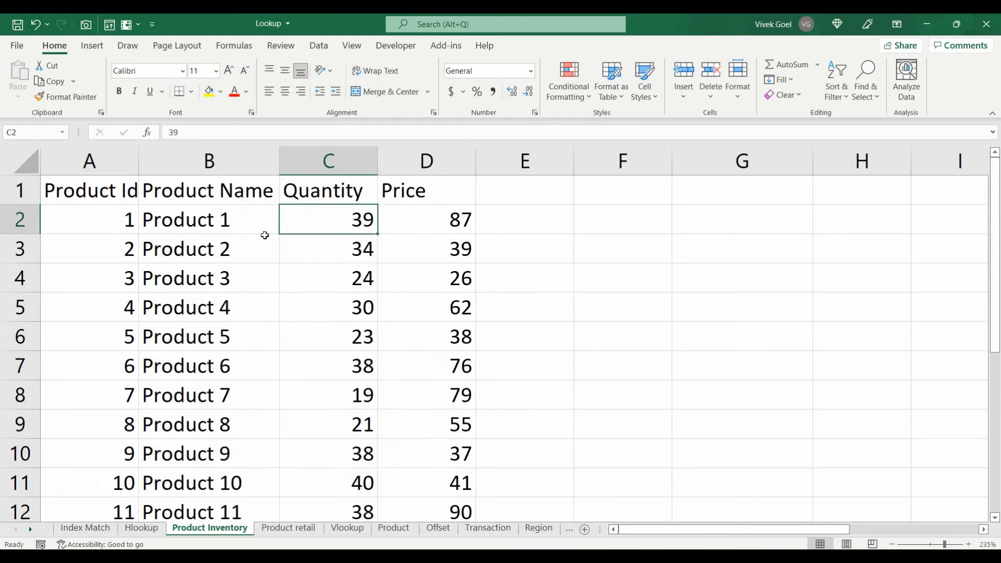
pyautogui.hotkey('ctrl', 'shift', 'Right')
pyautogui.hotkey('ctrl', 'shift', 'Down')
pyautogui.press('Up')
pyautogui.press('Left')
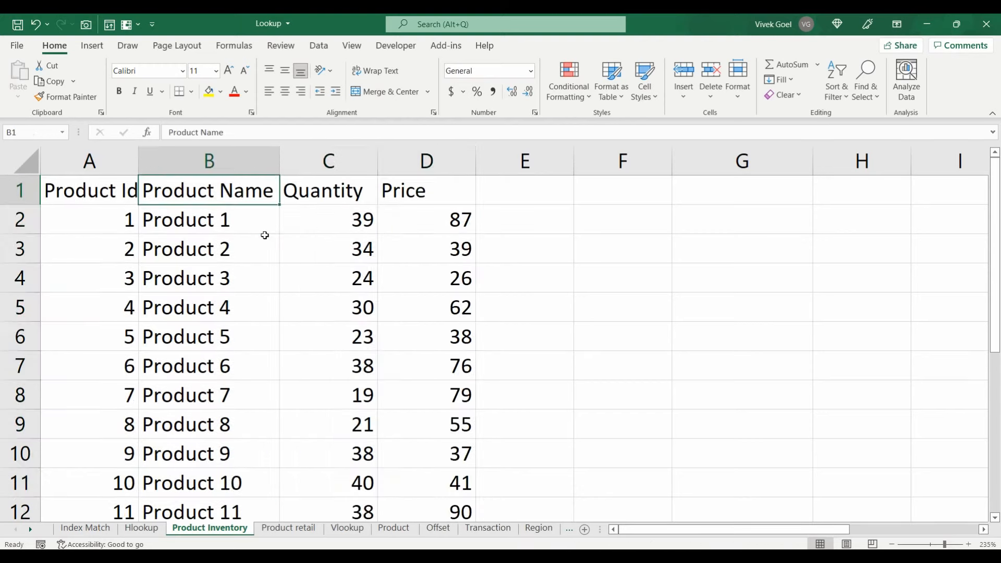
pyautogui.press('Down')
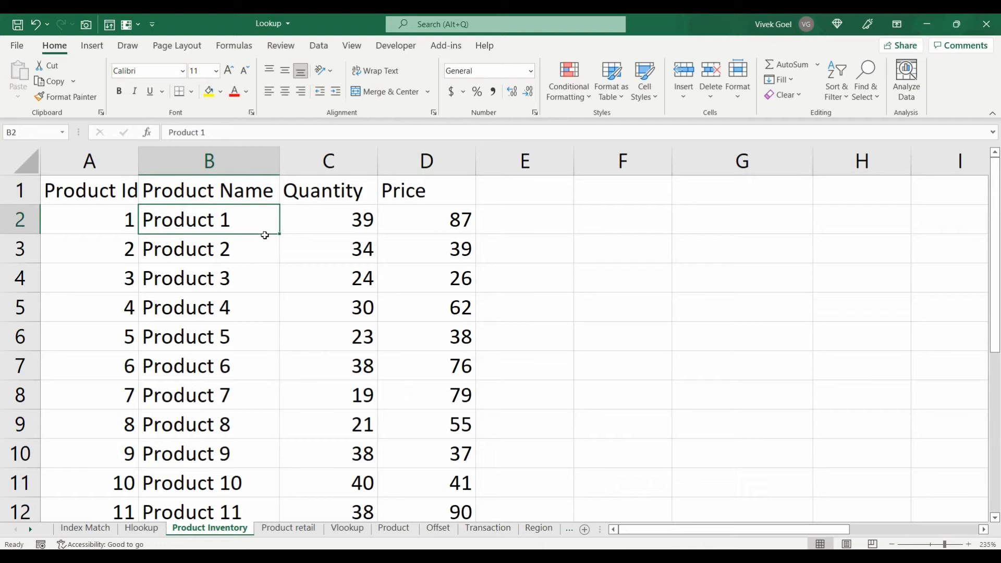
# Examine the Product 9 row and re-highlight B2:D12 as the range starting at the lookup column.
pyautogui.click(235, 456)
pyautogui.click(216, 226)
pyautogui.hotkey('ctrl', 'shift', 'Right')
pyautogui.hotkey('ctrl', 'shift', 'Down')
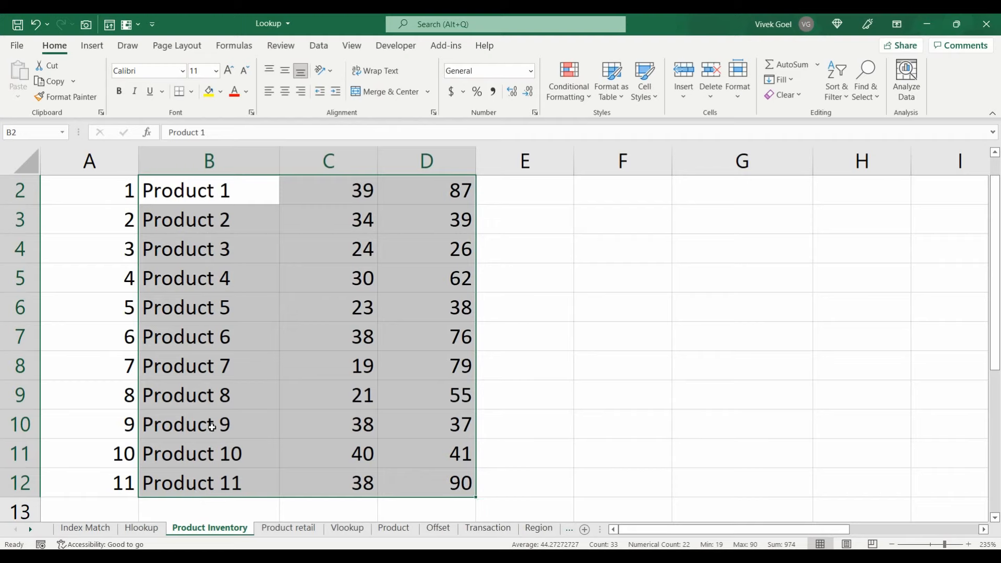
pyautogui.press('Up')
pyautogui.press('Down')
pyautogui.hotkey('ctrl', 'shift', 'Right')
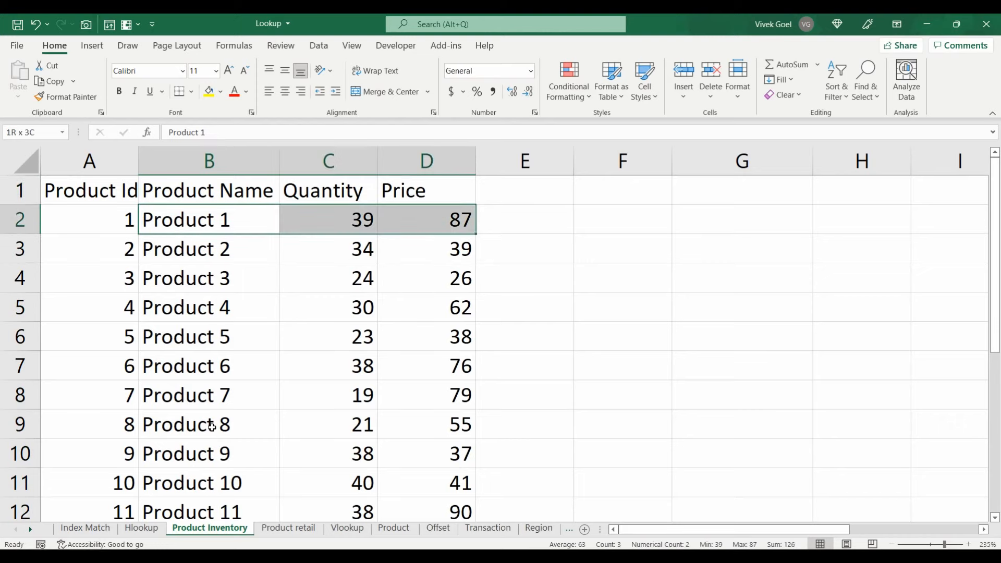
pyautogui.hotkey('ctrl', 'shift', 'Down')
pyautogui.press('Up')
pyautogui.press('Down')
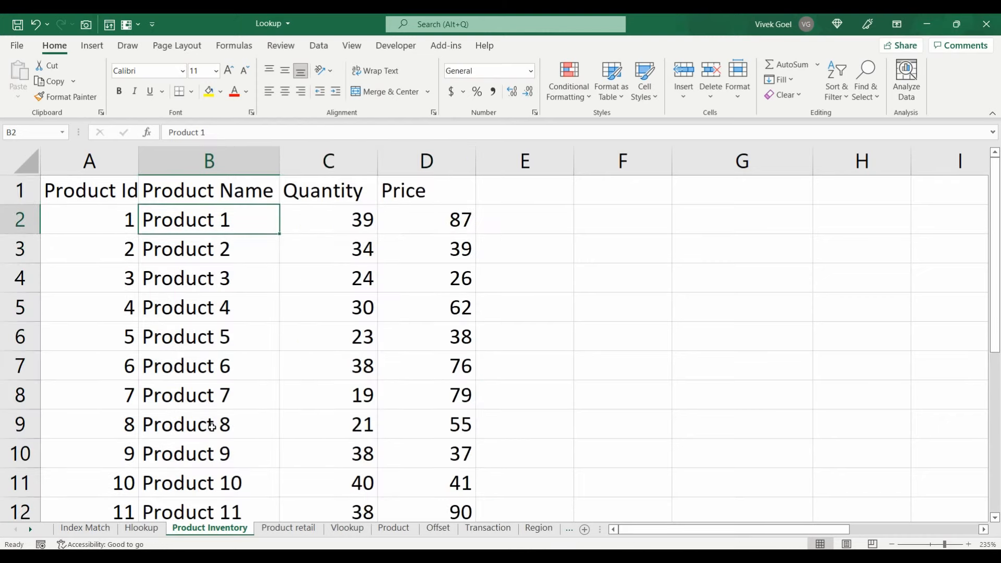
# Count the column positions from Product Name through Quantity to Price by highlighting columns B, C and D individually.
pyautogui.click(212, 164)
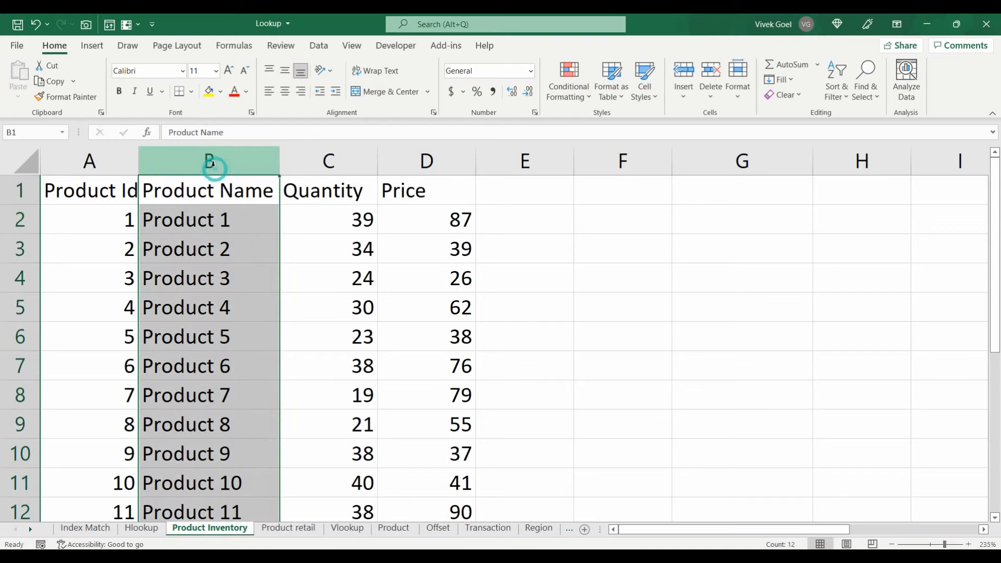
pyautogui.click(298, 161)
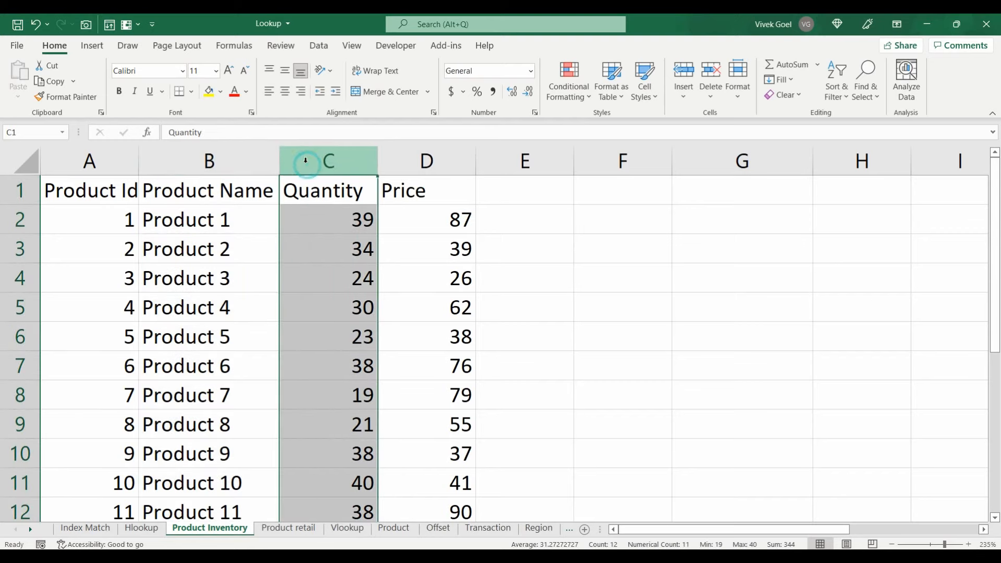
pyautogui.click(394, 163)
pyautogui.click(257, 219)
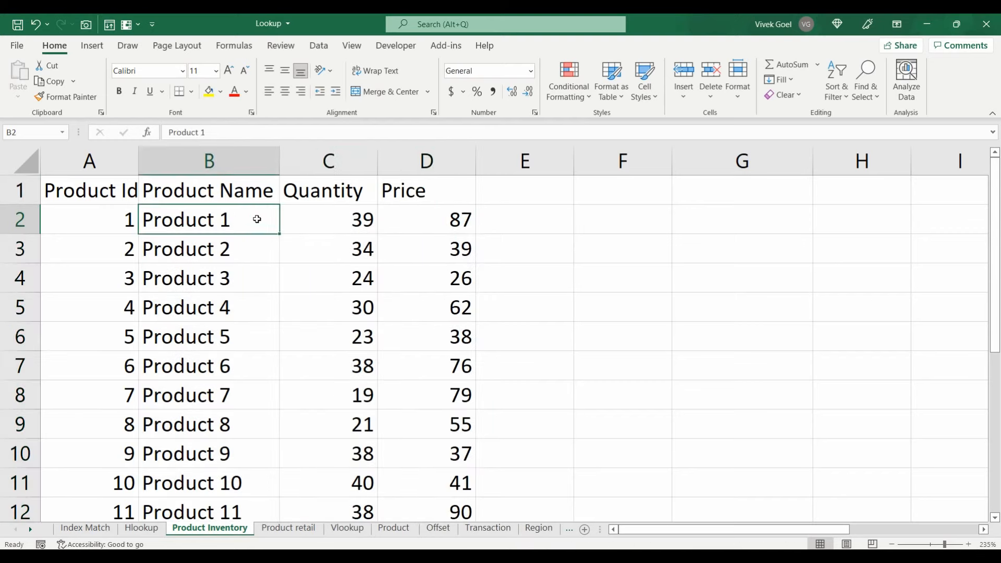
pyautogui.click(556, 300)
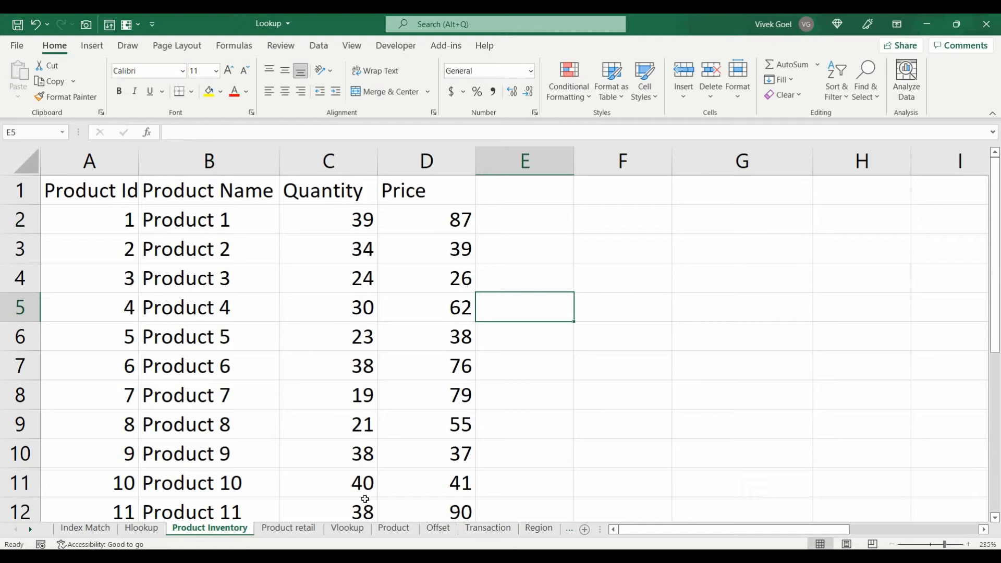
# Start a VLOOKUP formula in cell B4 of the Vlookup sheet with A4 as the lookup value.
pyautogui.click(347, 529)
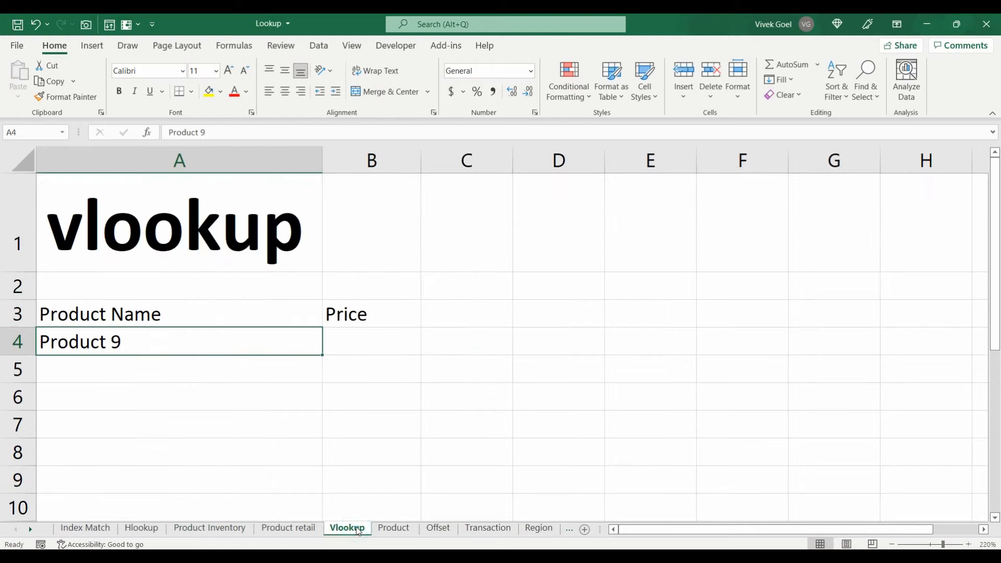
pyautogui.click(392, 345)
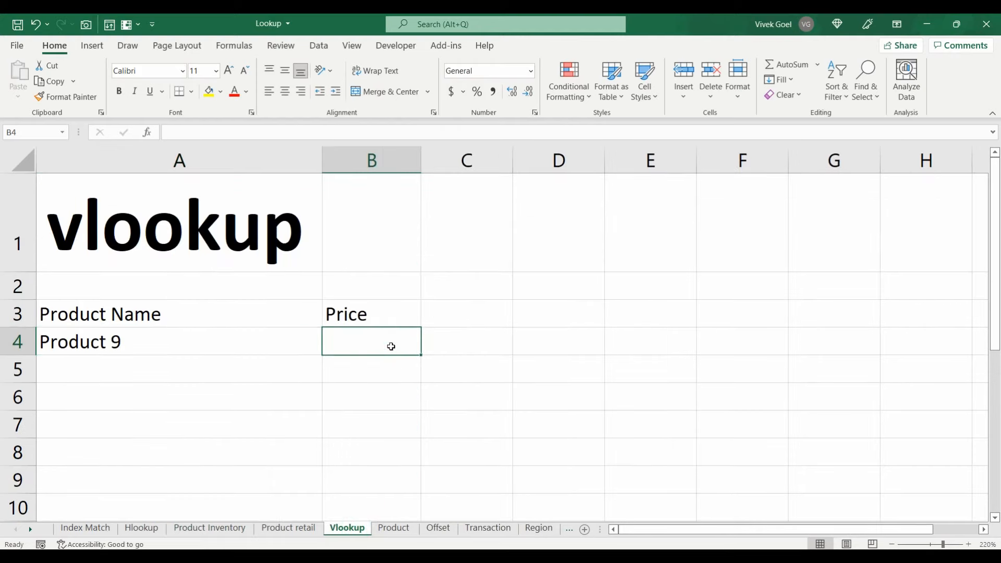
pyautogui.press('Left')
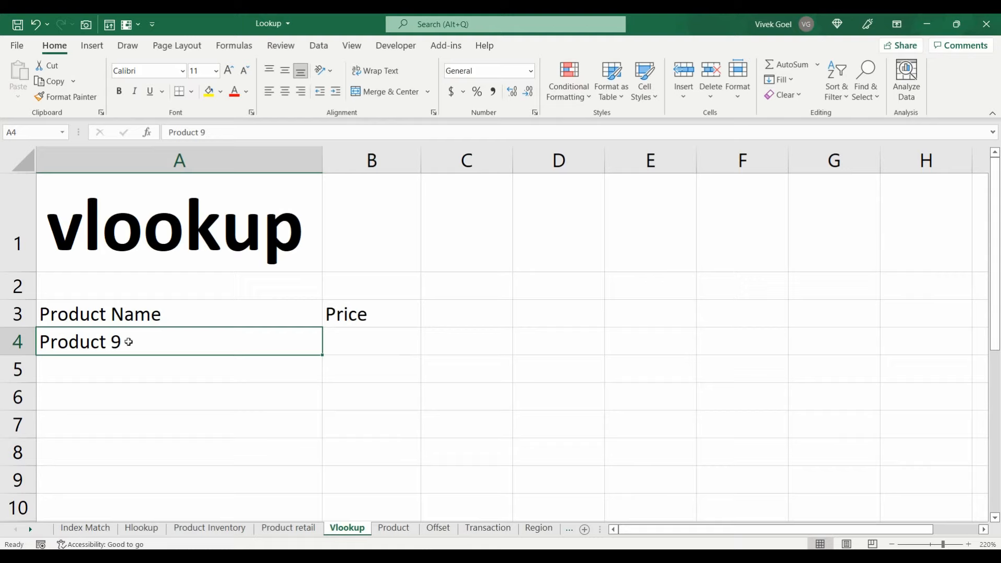
pyautogui.click(348, 339)
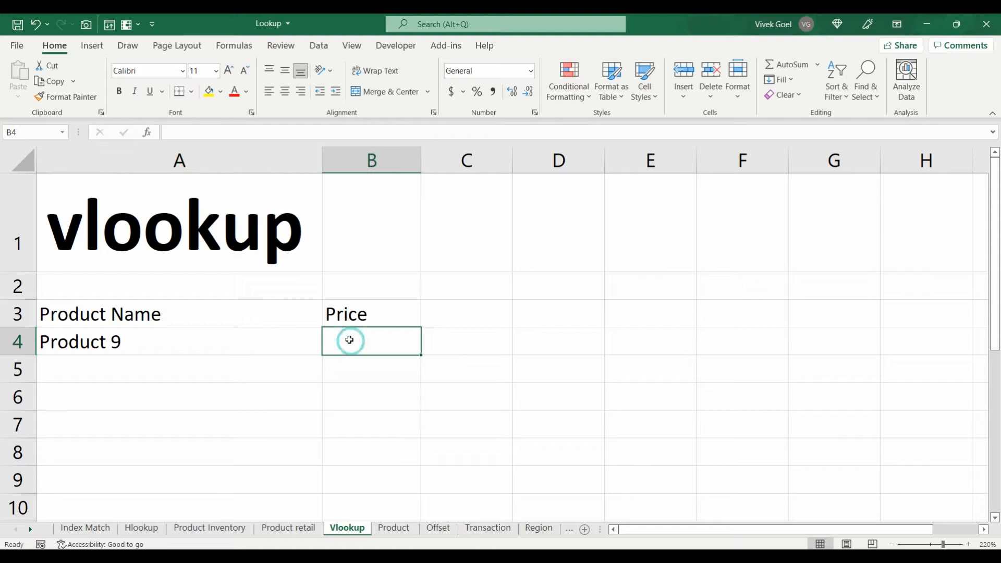
pyautogui.write('=')
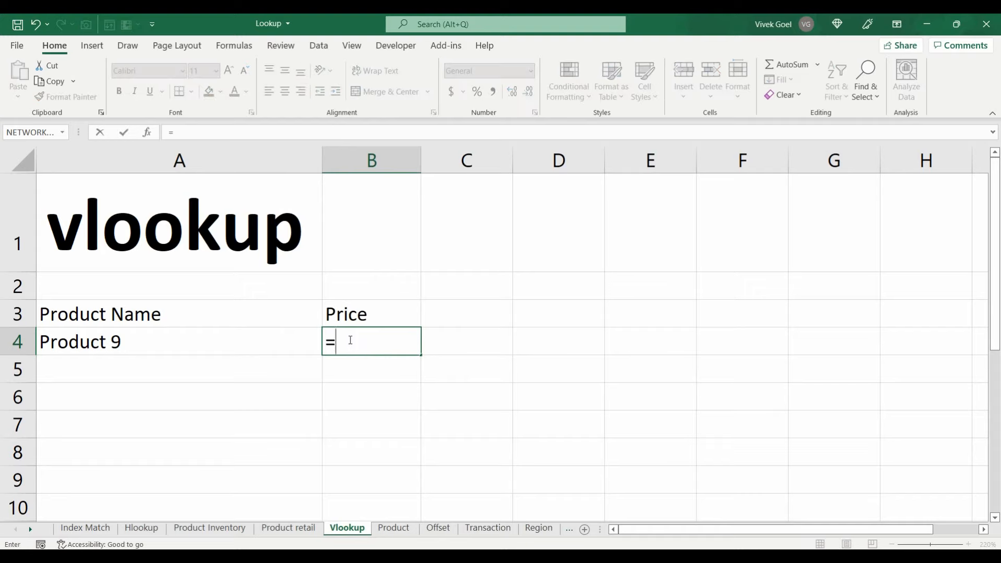
pyautogui.write('vlo')
pyautogui.press('Tab')
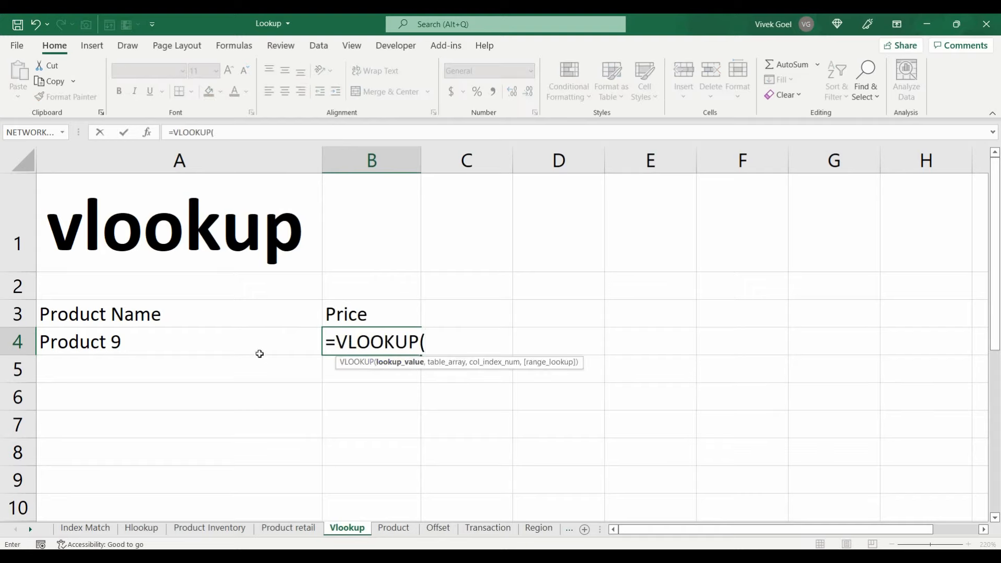
pyautogui.click(229, 345)
pyautogui.write(',')
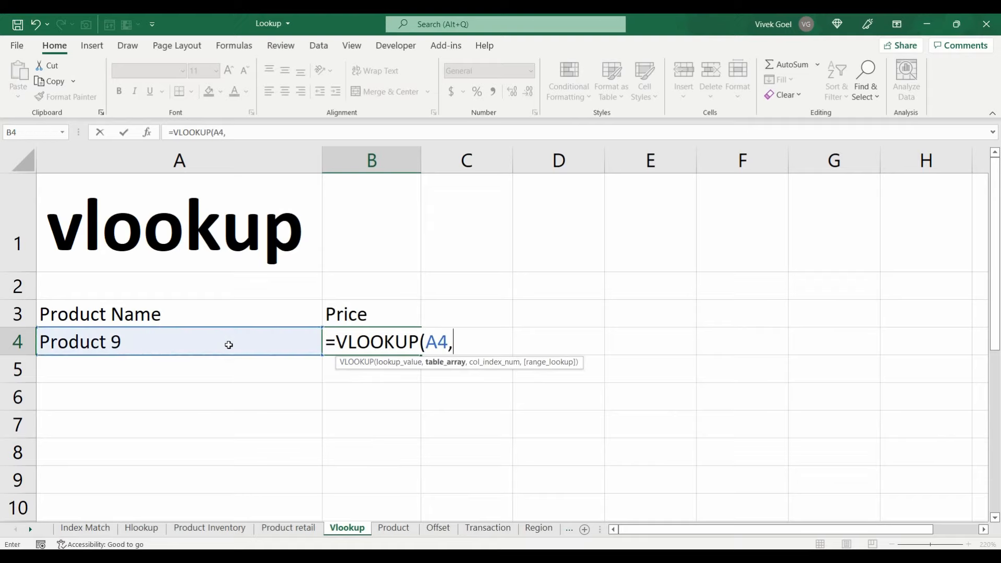
# Set the formula's table array to B2:D12 on the Product Inventory sheet.
pyautogui.click(235, 529)
pyautogui.click(182, 221)
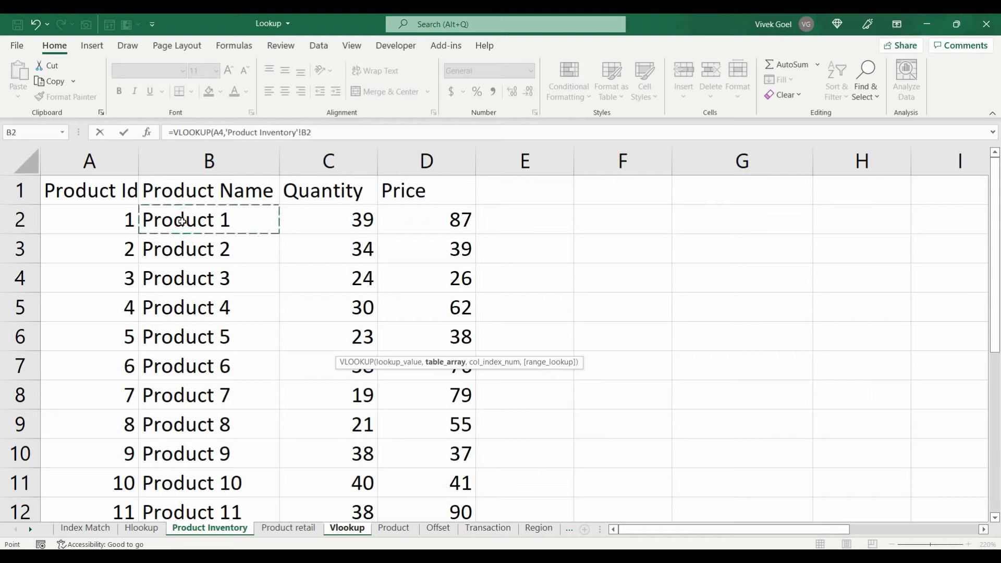
pyautogui.hotkey('ctrl', 'shift', 'Right')
pyautogui.hotkey('ctrl', 'shift', 'Down')
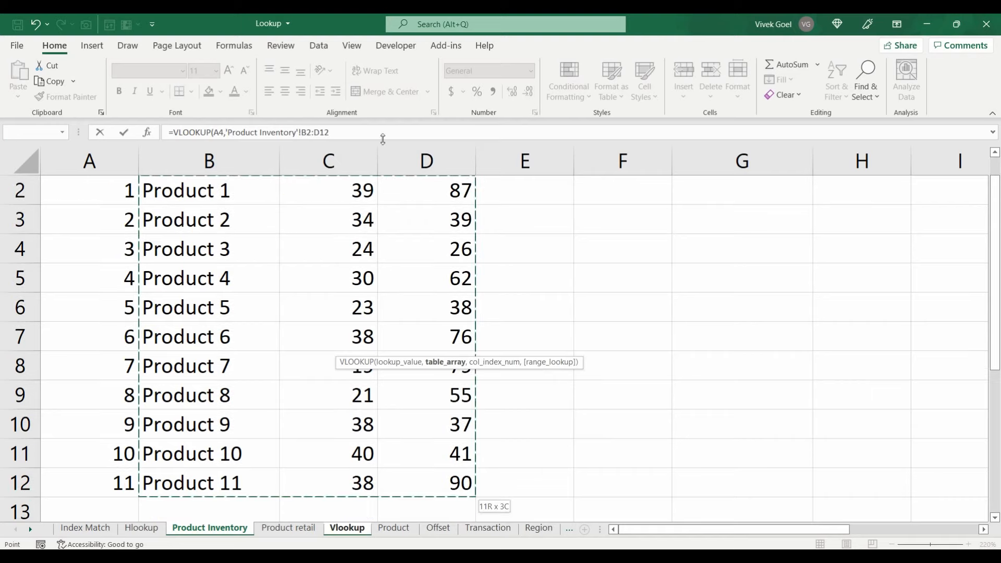
pyautogui.write(',')
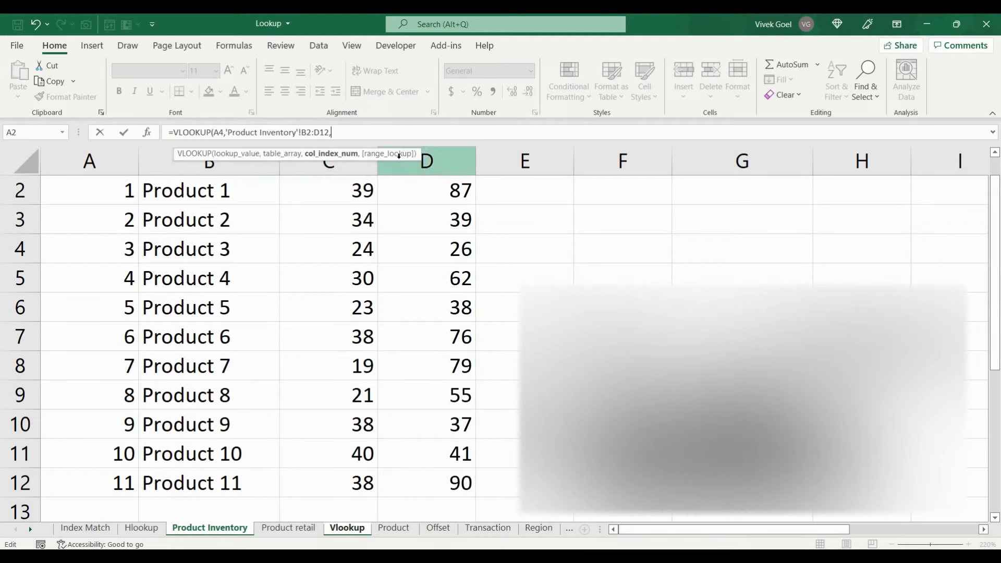
# Complete the Price formula with column index 3 and FALSE for an exact match.
pyautogui.write('3')
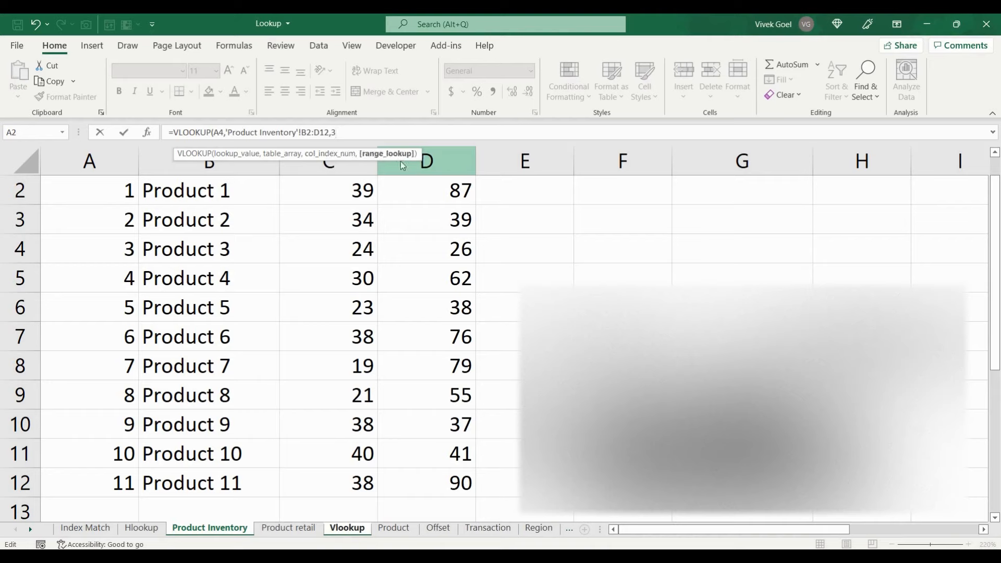
pyautogui.write(',')
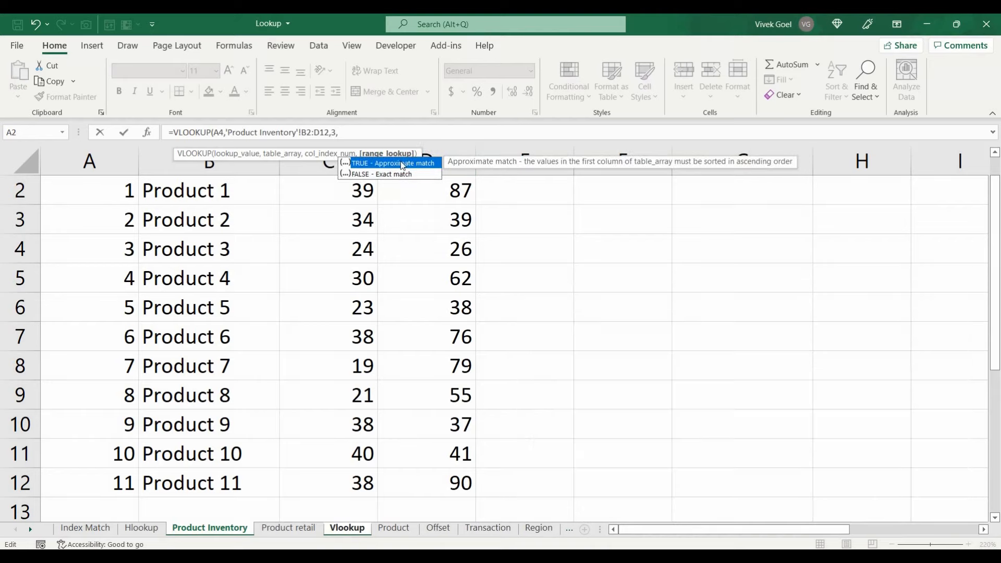
pyautogui.press('Down')
pyautogui.doubleClick(389, 174)
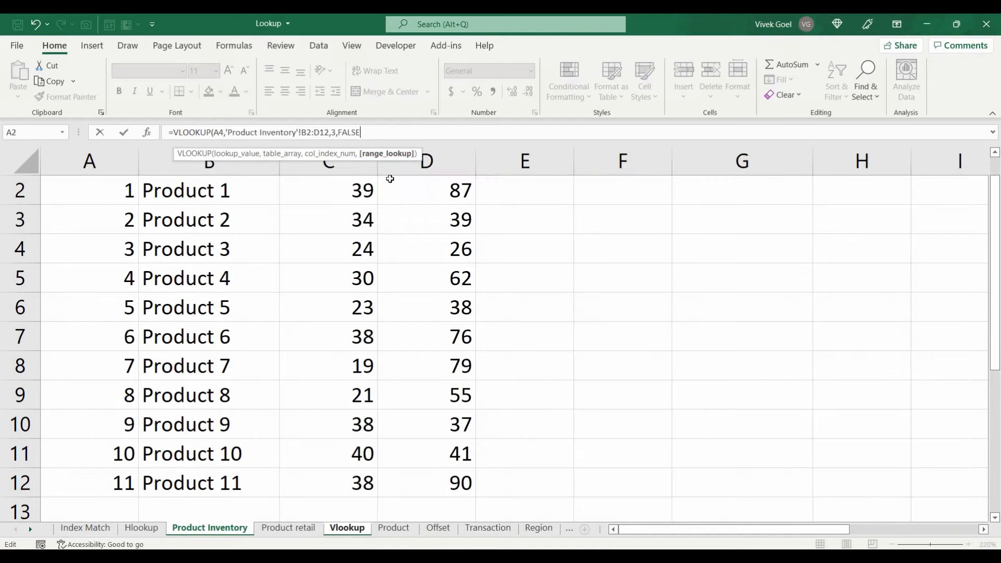
pyautogui.write(')')
pyautogui.press('Return')
pyautogui.press('Up')
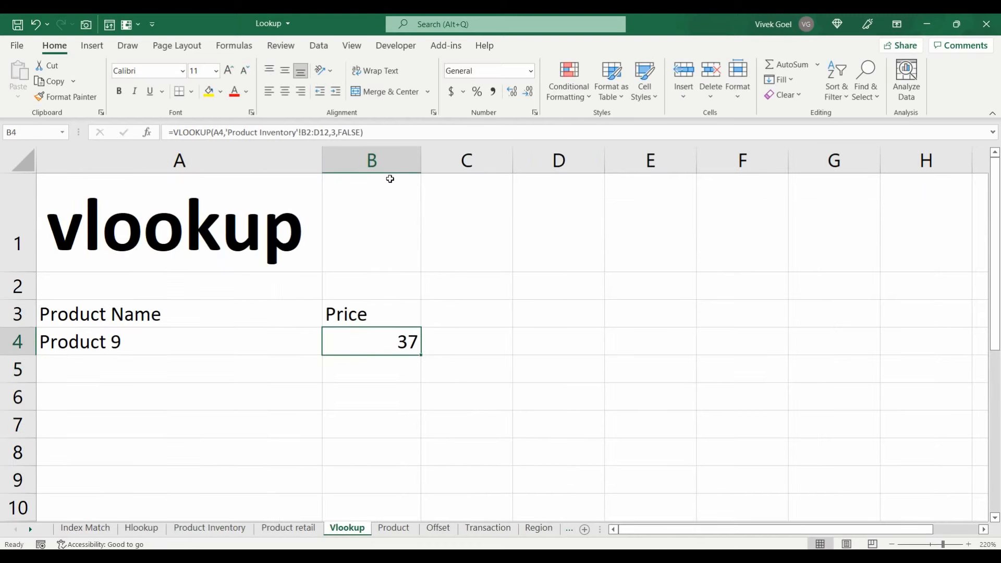
# Change the product name in A4 to Product 90 and check the Price result in B4.
pyautogui.click(190, 335)
pyautogui.click(337, 342)
pyautogui.doubleClick(178, 343)
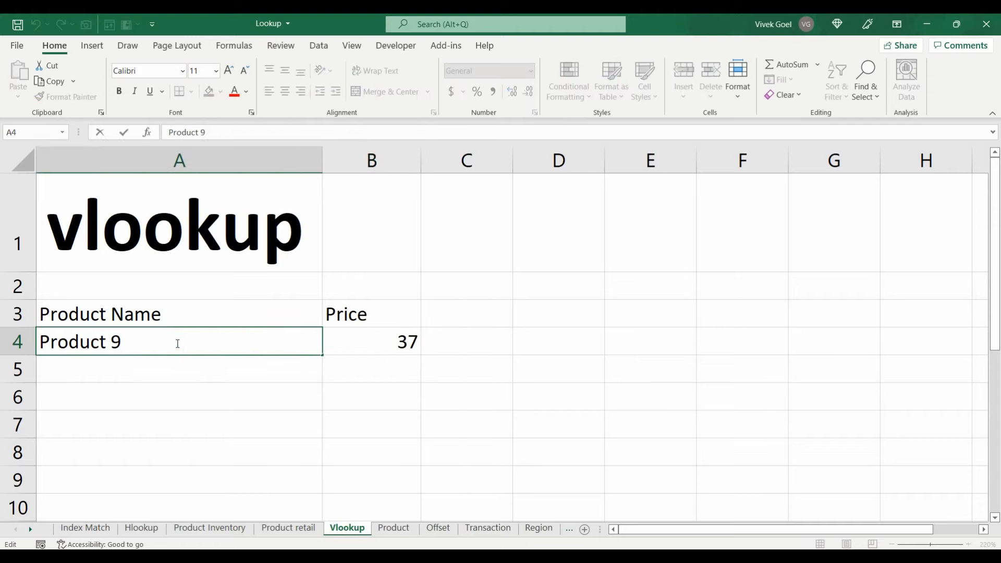
pyautogui.write('0')
pyautogui.press('Return')
pyautogui.click(175, 343)
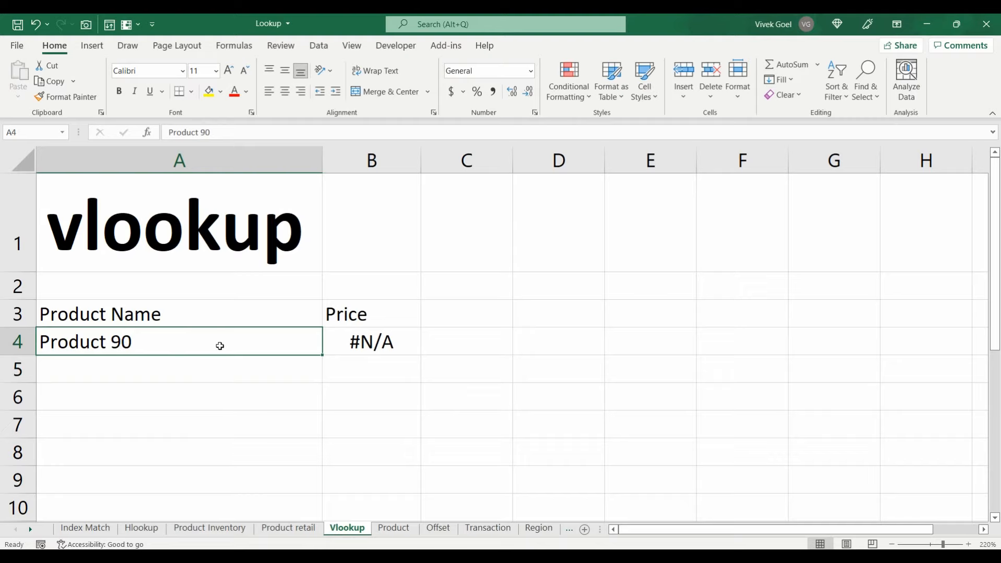
pyautogui.click(368, 342)
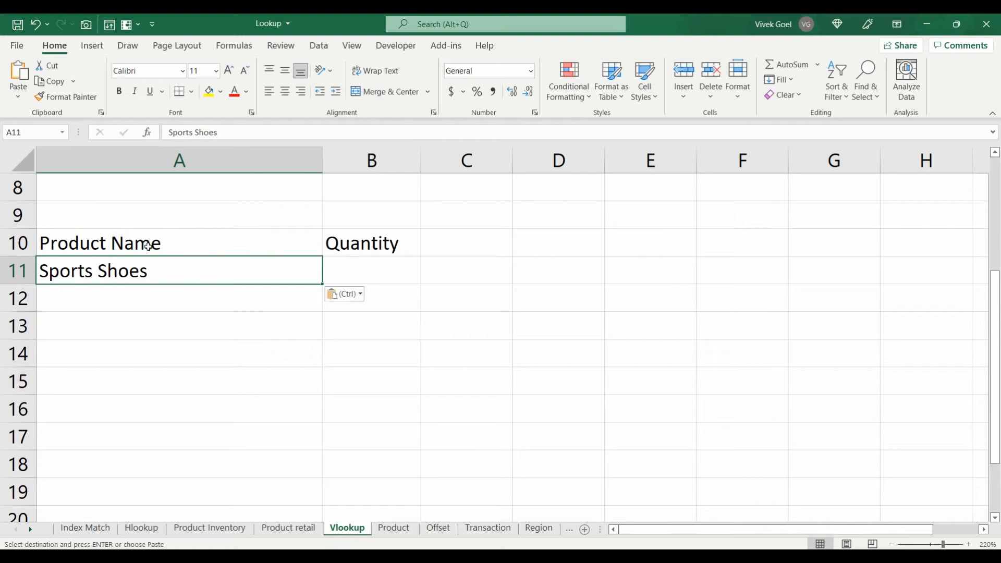
# Examine the Sports Shoes lookup cells in rows 10 and 11 and the matching table on the Product retail sheet, from Product Id to Quantity.
pyautogui.click(176, 251)
pyautogui.press('Down')
pyautogui.press('Right')
pyautogui.press('Up')
pyautogui.click(162, 261)
pyautogui.click(287, 528)
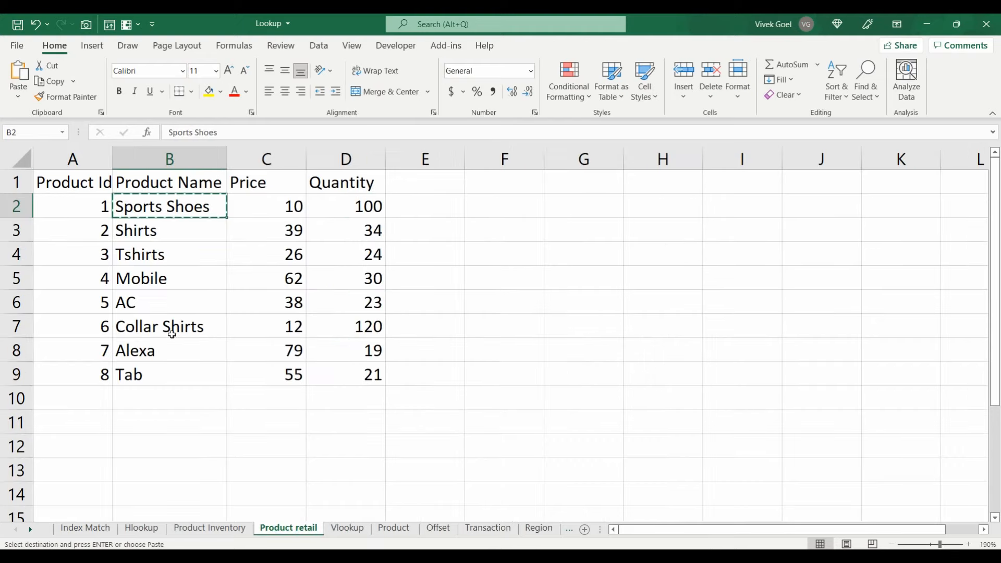
pyautogui.click(97, 215)
pyautogui.press('Right')
pyautogui.press('Right')
pyautogui.press('Right')
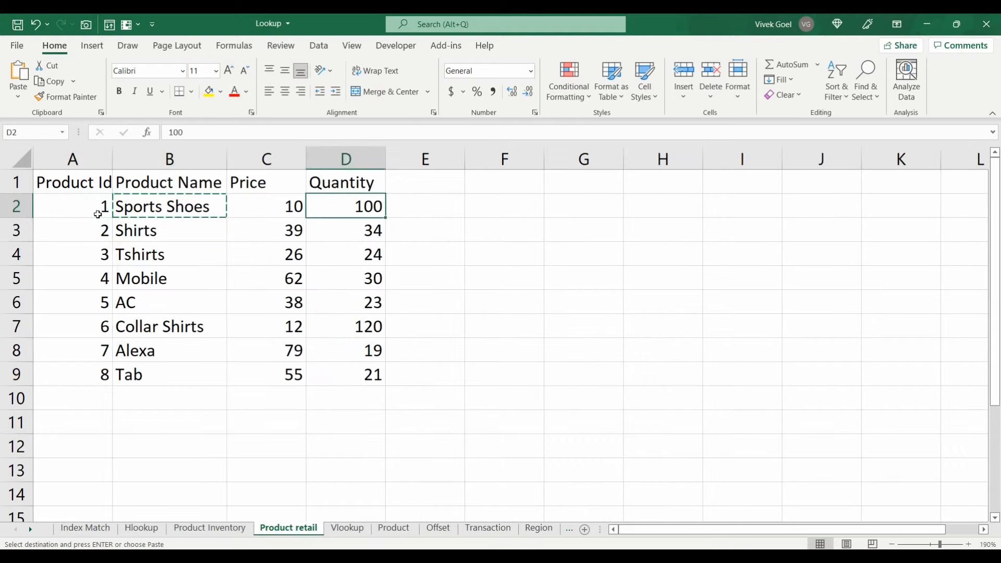
pyautogui.press('Down')
pyautogui.press('Down')
pyautogui.press('Down')
pyautogui.press('Down')
pyautogui.press('Down')
pyautogui.press('Down')
pyautogui.press('Down')
pyautogui.press('Escape')
pyautogui.press('Left')
pyautogui.press('Left')
pyautogui.press('Up')
pyautogui.press('Left')
pyautogui.press('Up')
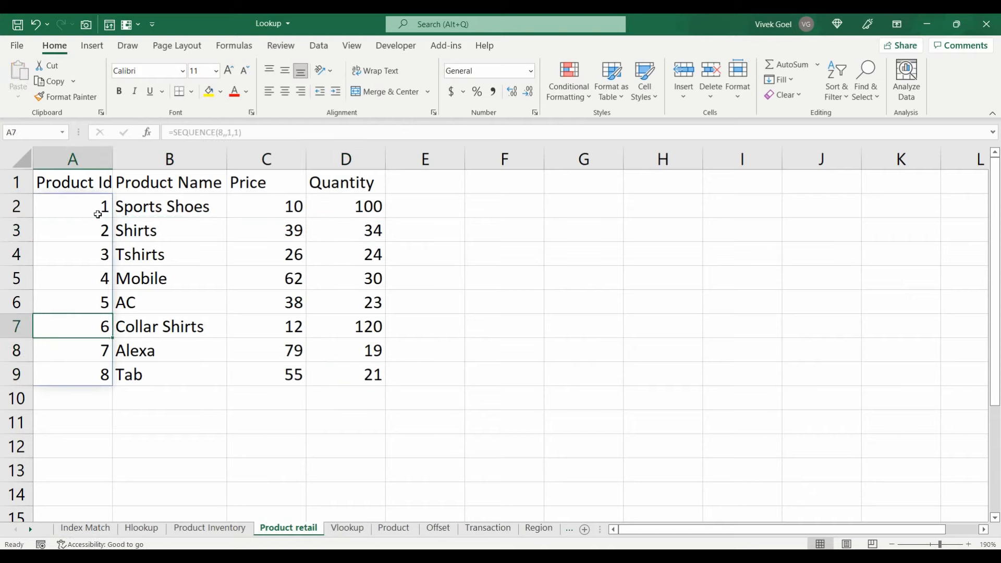
pyautogui.click(148, 205)
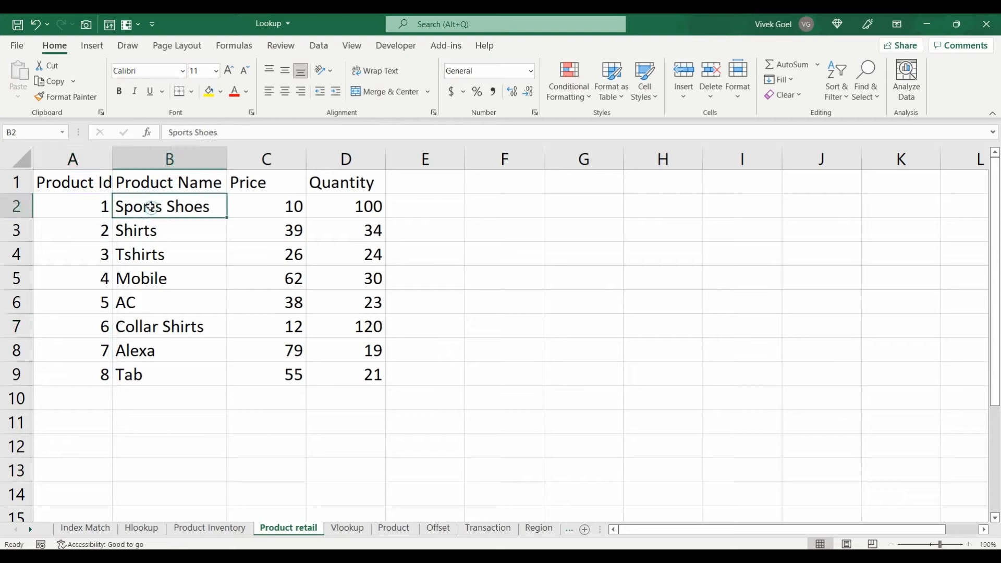
pyautogui.click(318, 206)
pyautogui.click(193, 197)
# Start a VLOOKUP formula in cell B11 of the Vlookup sheet with A11 as the lookup value.
pyautogui.click(349, 528)
pyautogui.click(359, 275)
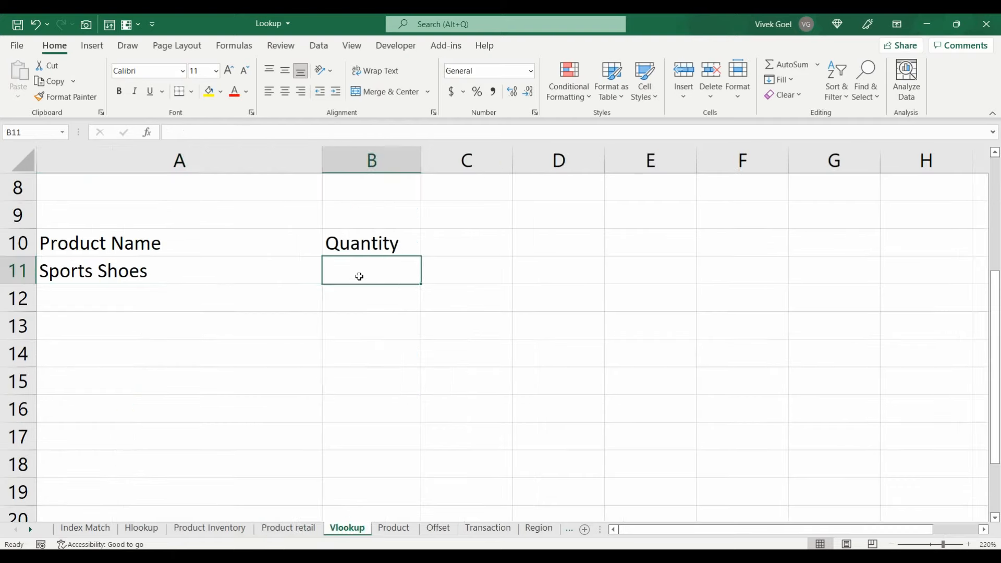
pyautogui.write('=vlo')
pyautogui.press('Tab')
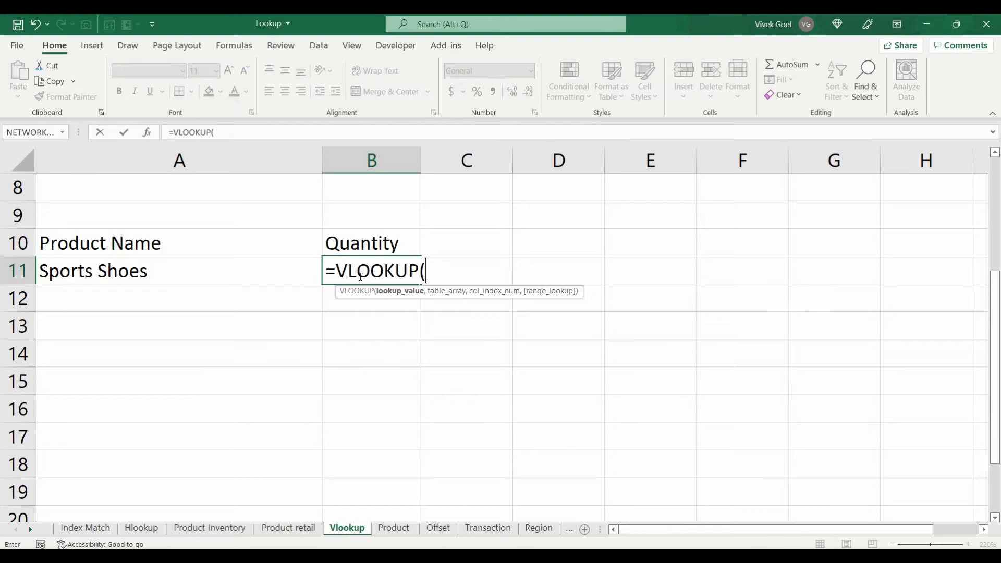
pyautogui.press('Left')
pyautogui.write(',')
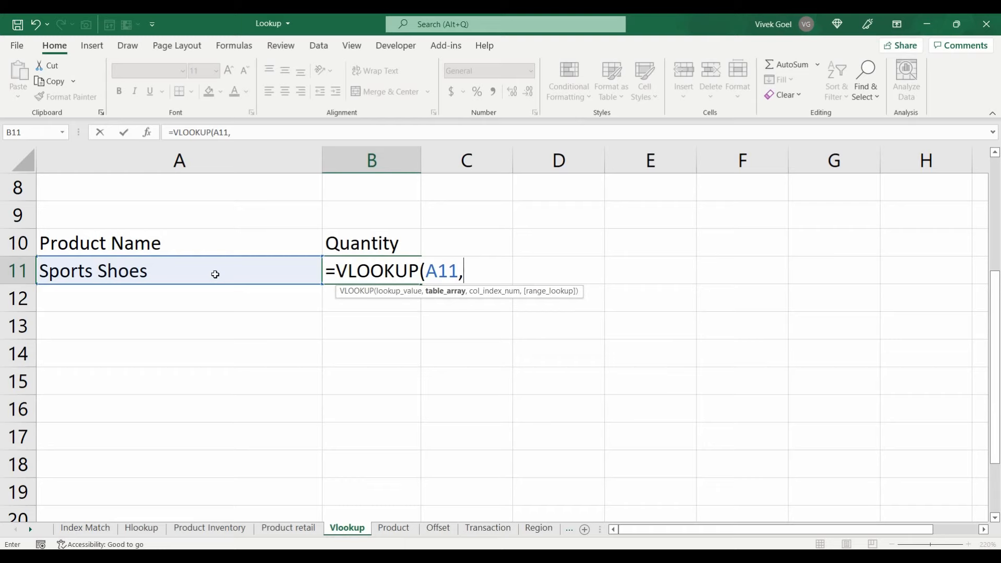
# Set the Quantity formula's table array to B2:D9 on the Product retail sheet.
pyautogui.click(292, 529)
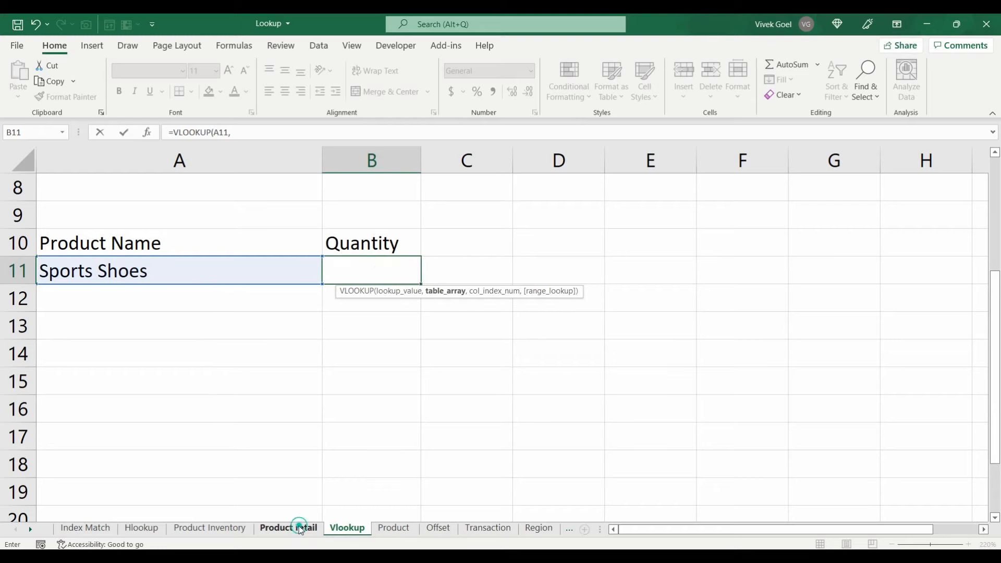
pyautogui.moveTo(141, 209); pyautogui.dragTo(336, 368)
pyautogui.write(',')
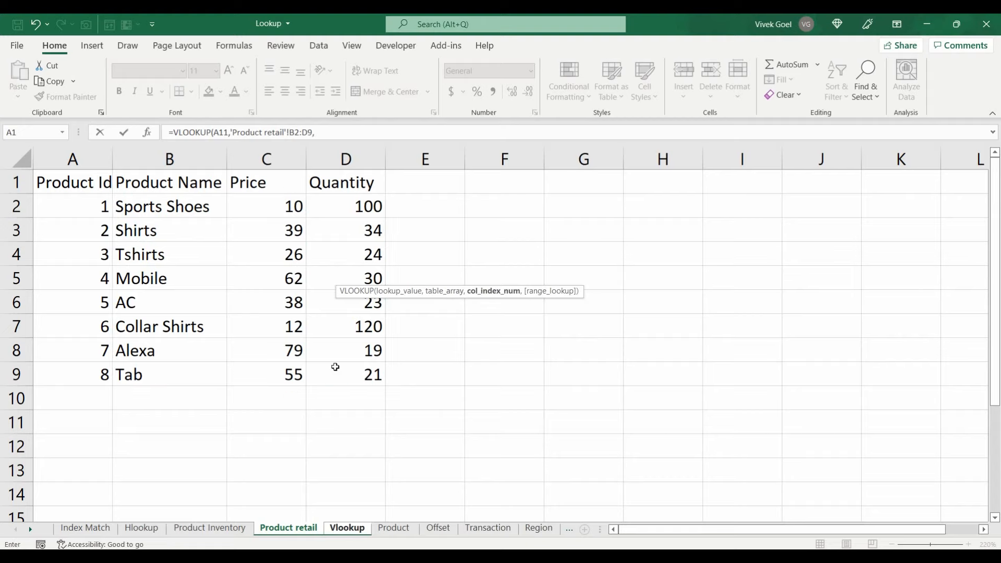
# Complete the Quantity formula with column index 3 and FALSE for an exact match.
pyautogui.write('3,')
pyautogui.press('Down')
pyautogui.press('Tab')
pyautogui.press('Return')
pyautogui.press('Up')
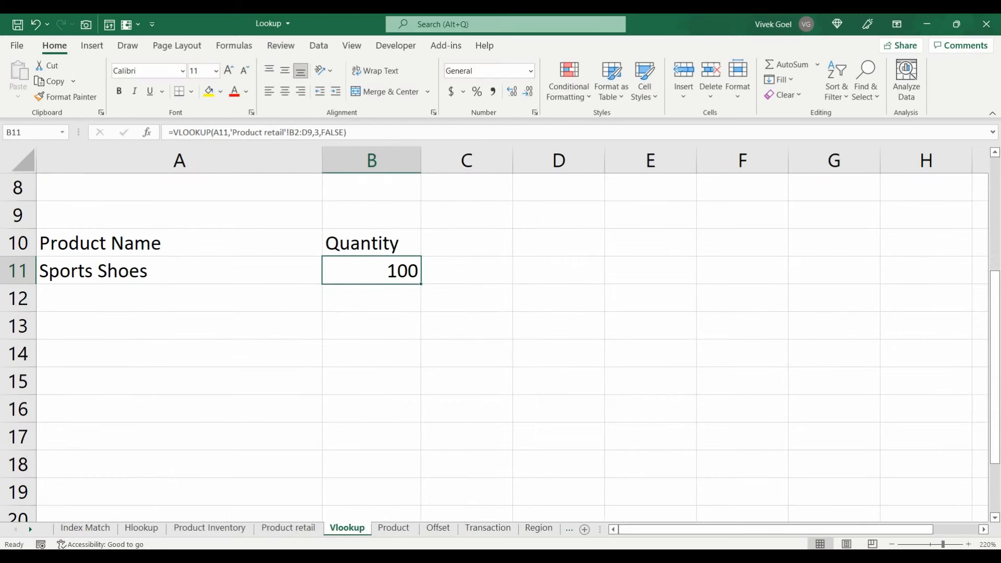
# Copy Collar Shirts from the Product retail sheet into A11 of the Vlookup sheet and check its Quantity result.
pyautogui.click(295, 529)
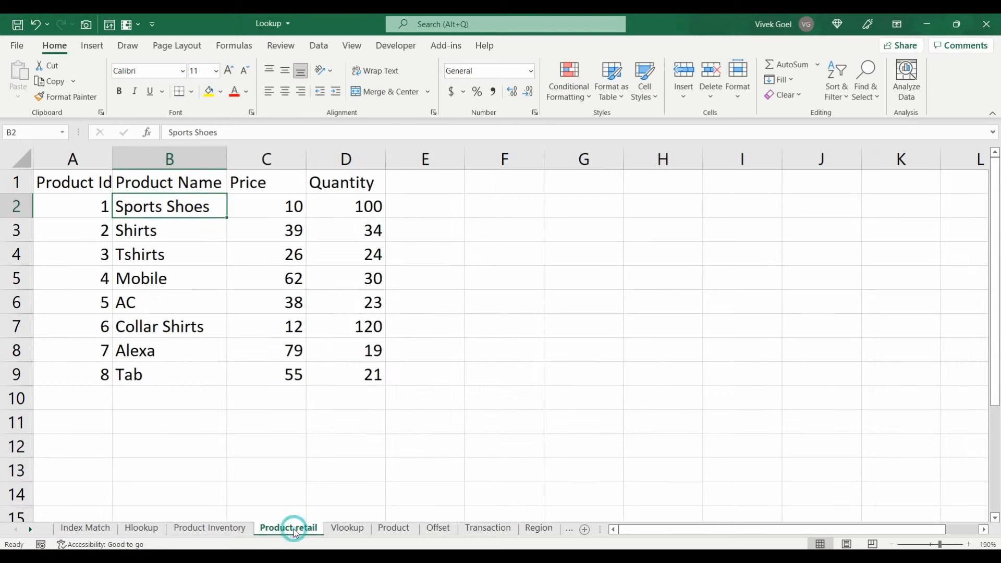
pyautogui.click(183, 328)
pyautogui.hotkey('ctrl', 'c')
pyautogui.click(348, 529)
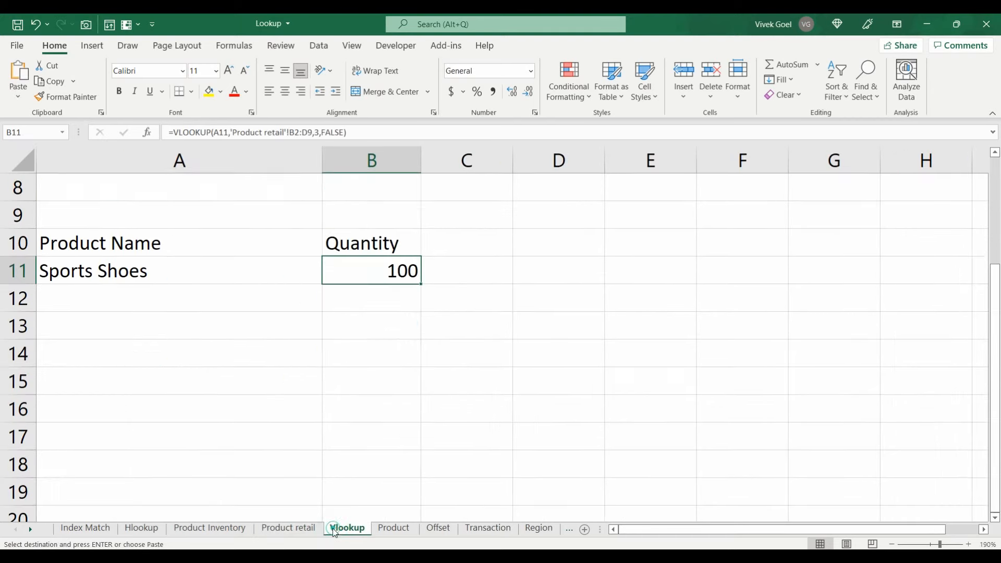
pyautogui.click(157, 276)
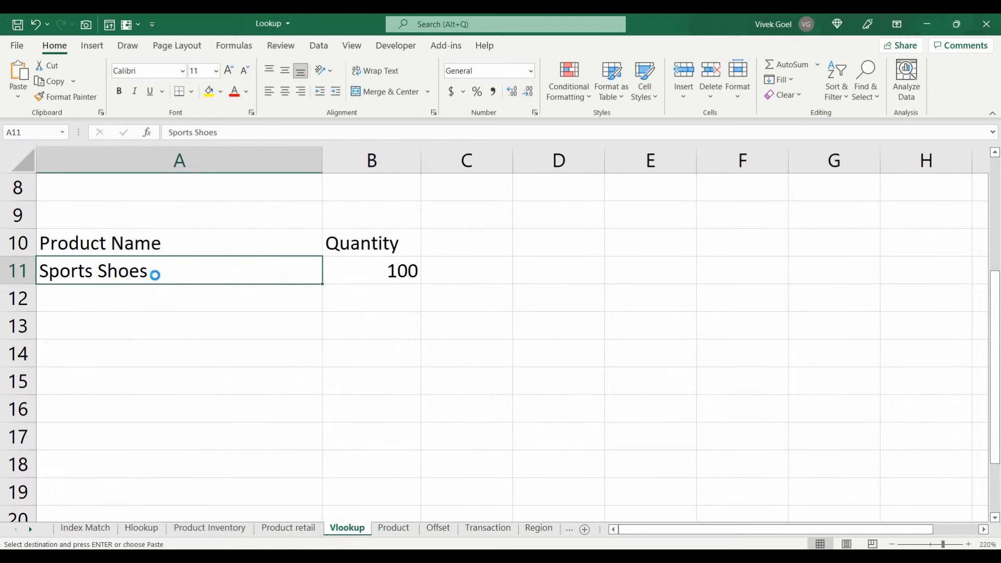
pyautogui.hotkey('ctrl', 'v')
pyautogui.click(165, 289)
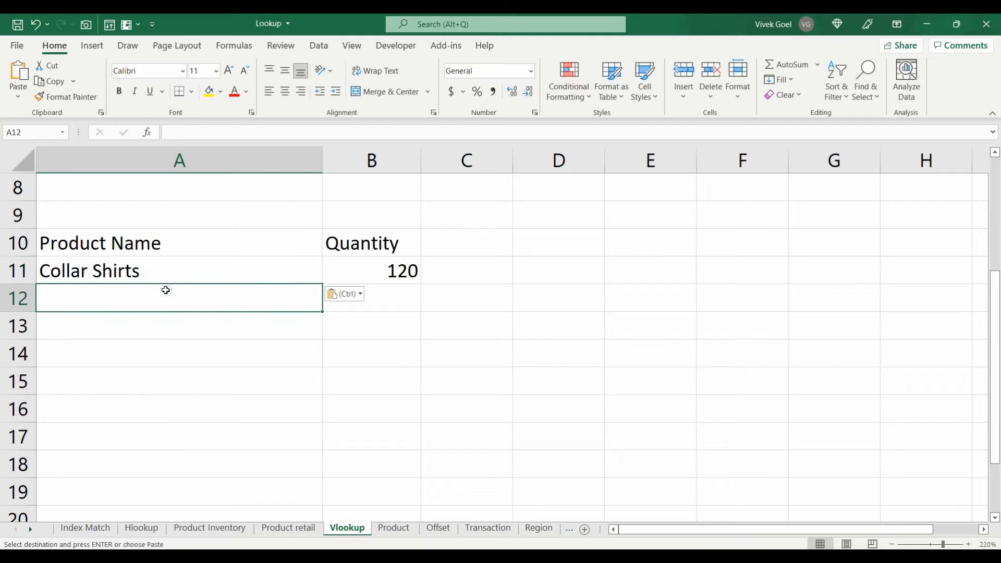
pyautogui.click(143, 272)
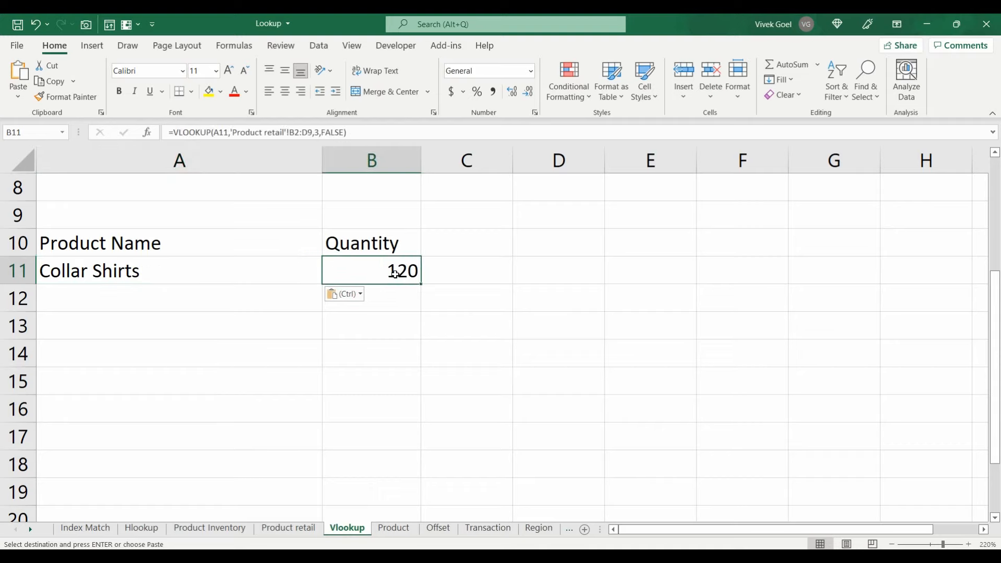
# Replace the product name in A11 of the Vlookup sheet with Laptop.
pyautogui.press('Left')
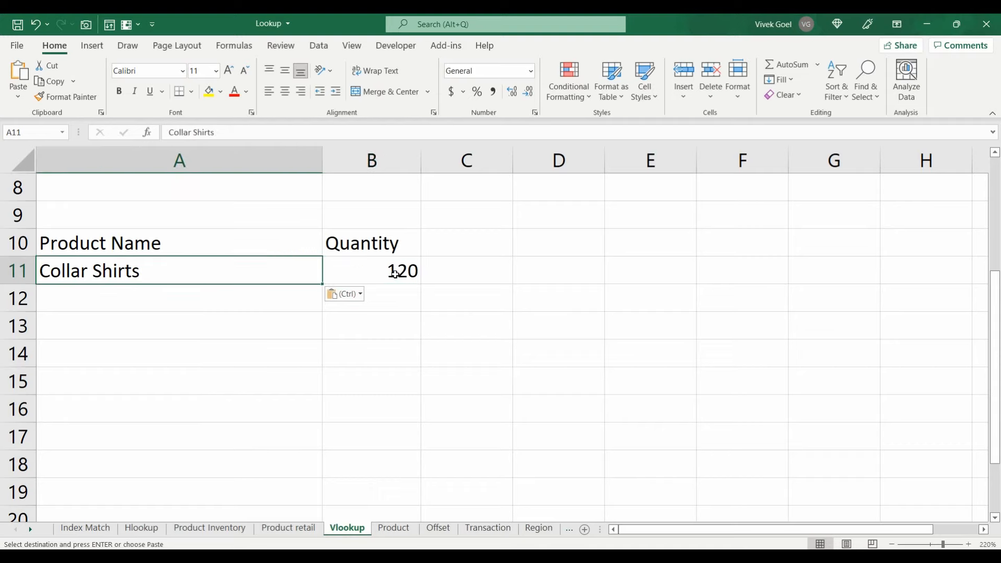
pyautogui.write('Laptop')
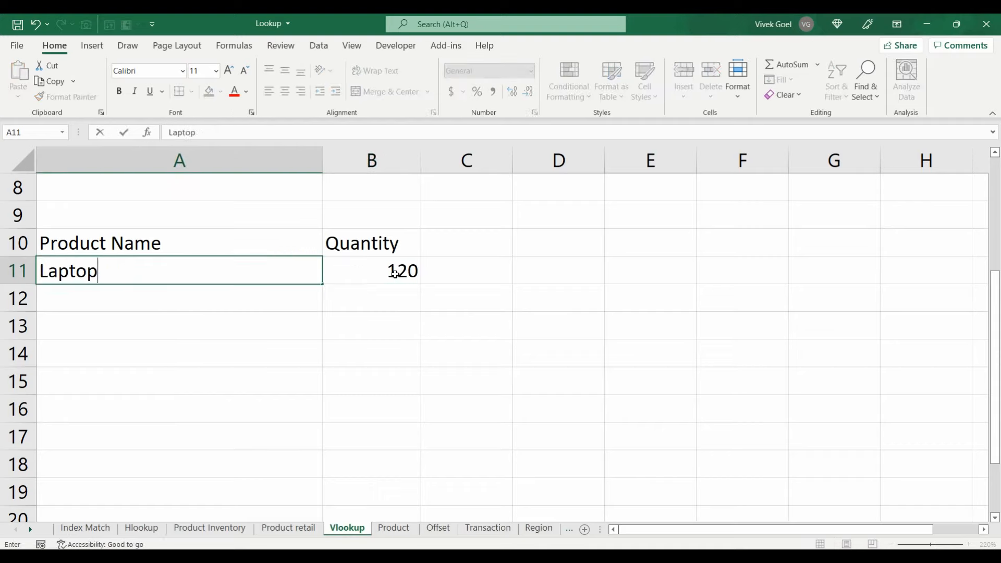
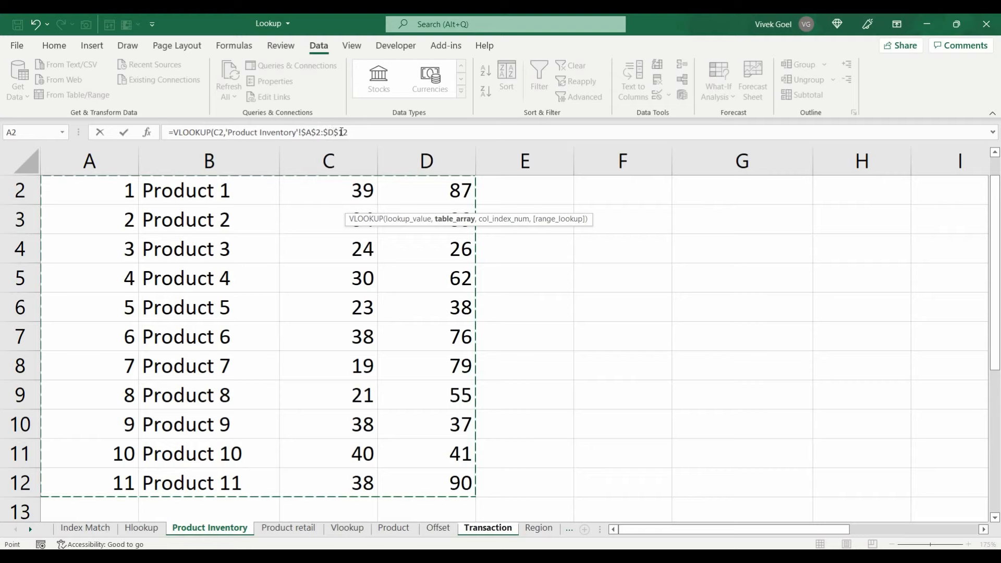
# Complete the ProdName VLOOKUP in F2 with column index 2 and FALSE for an exact match, and fill it down the column.
pyautogui.write(',')
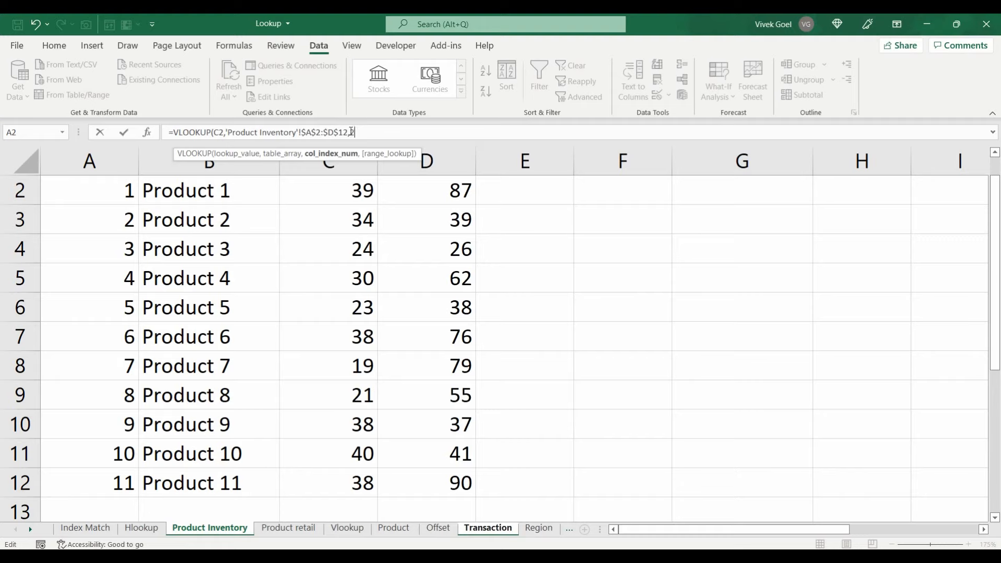
pyautogui.write('2,')
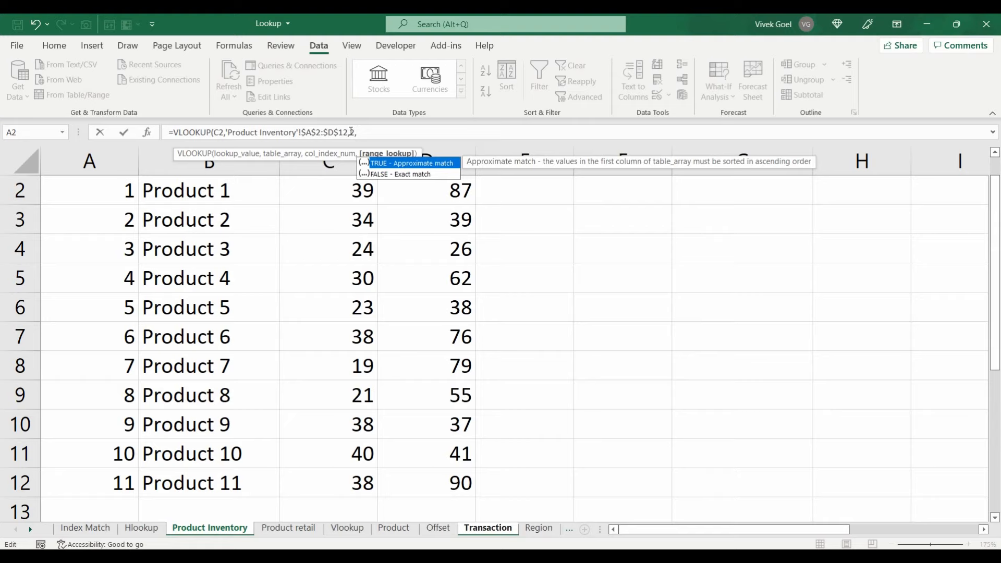
pyautogui.press('Down')
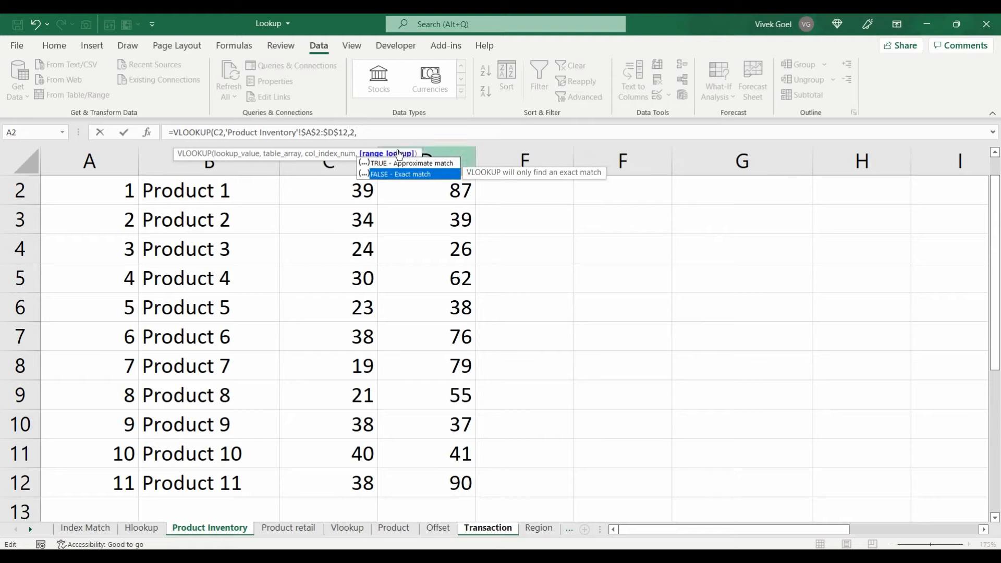
pyautogui.doubleClick(407, 178)
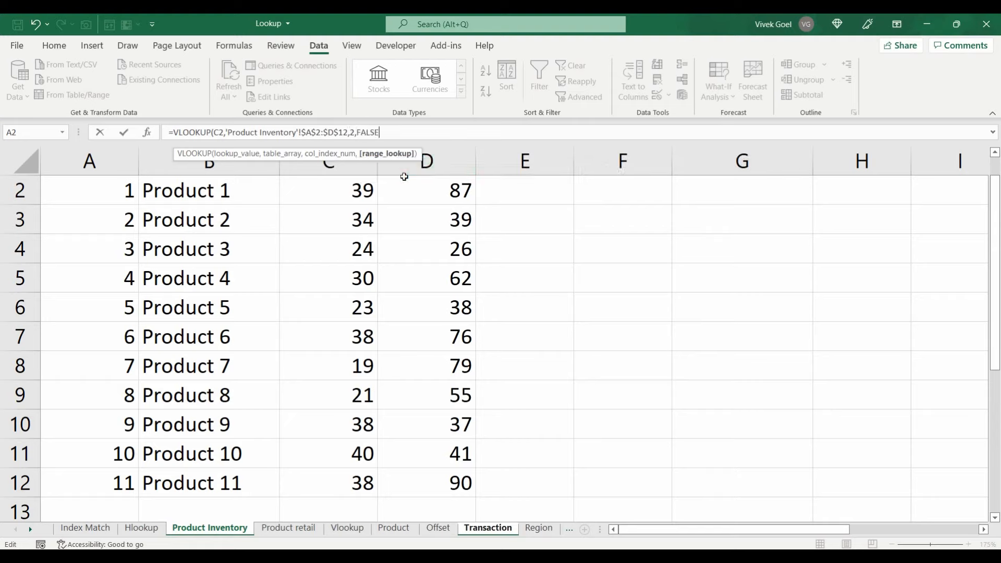
pyautogui.press('Return')
pyautogui.press('Up')
pyautogui.doubleClick(414, 213)
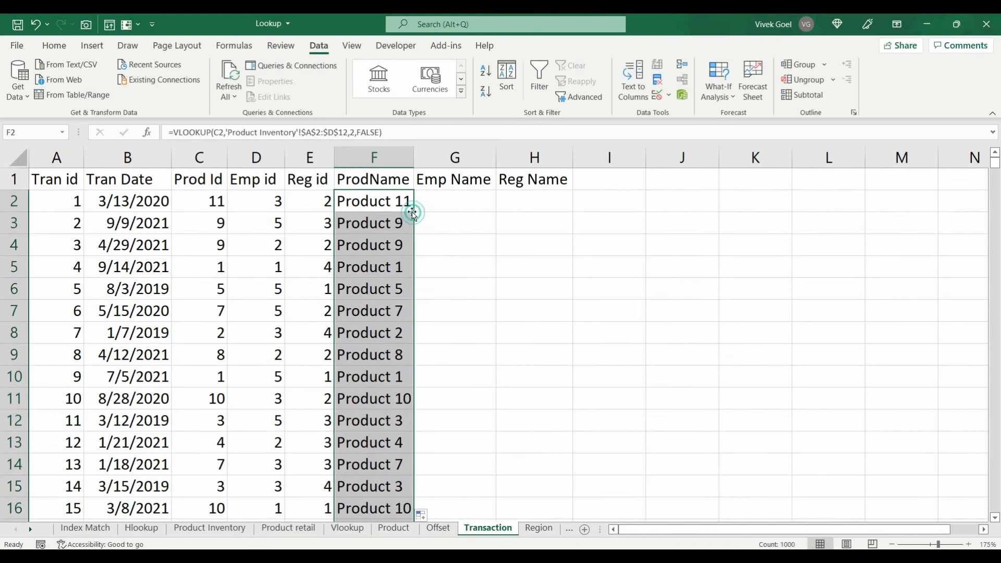
# Start a VLOOKUP formula in G2 under Emp Name with the Emp id in D2 as the lookup value.
pyautogui.click(432, 209)
pyautogui.write('=vlo')
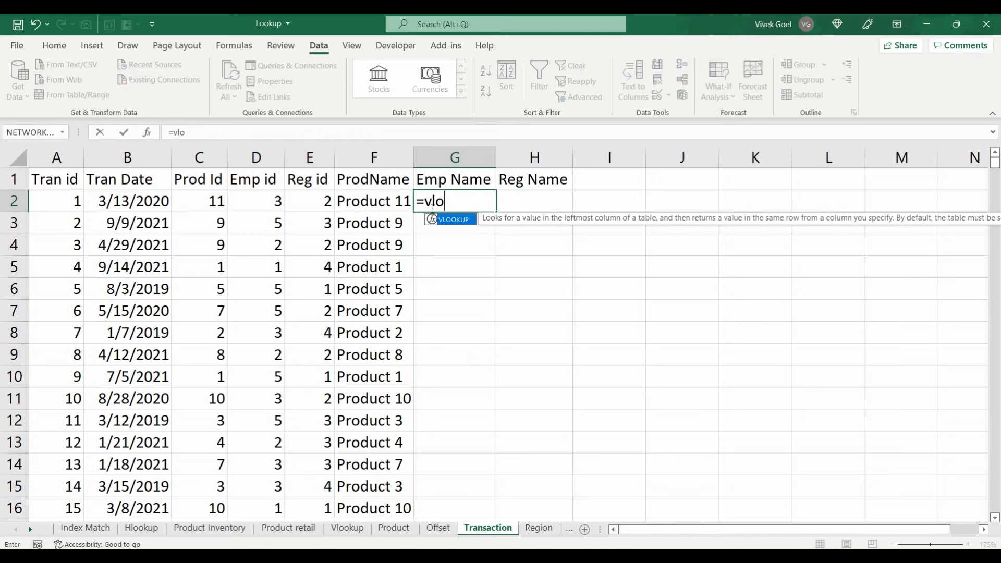
pyautogui.press('Tab')
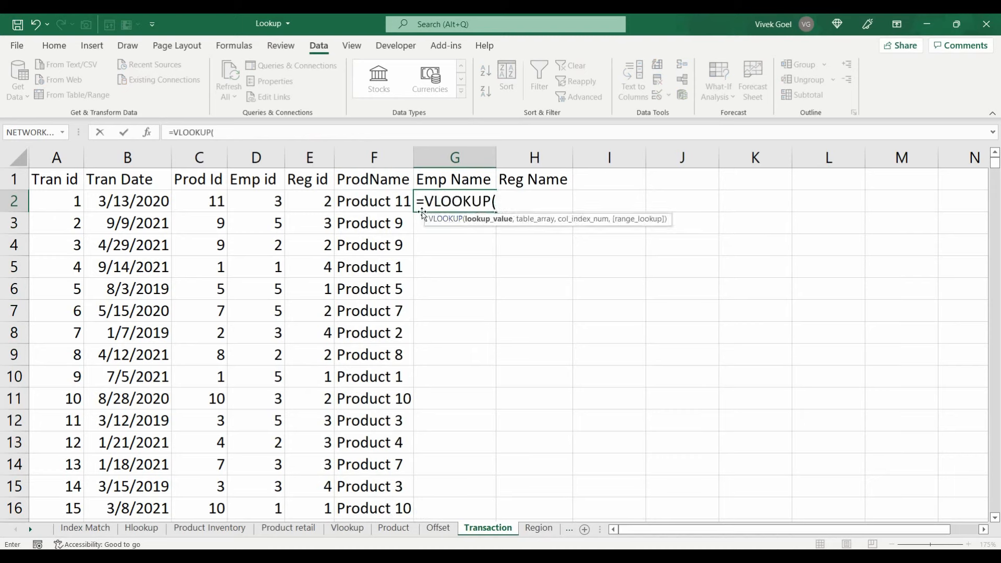
pyautogui.click(271, 203)
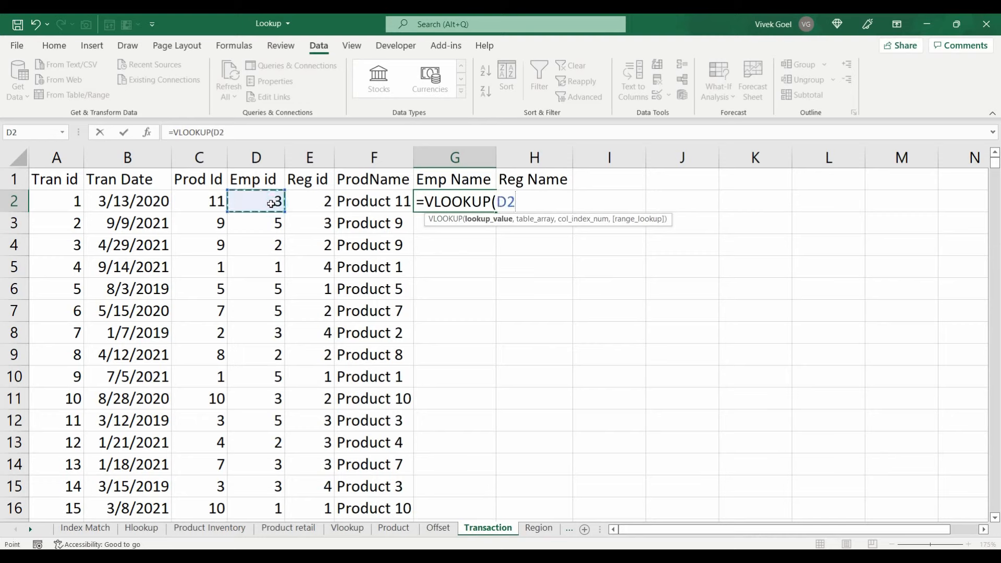
pyautogui.write(',')
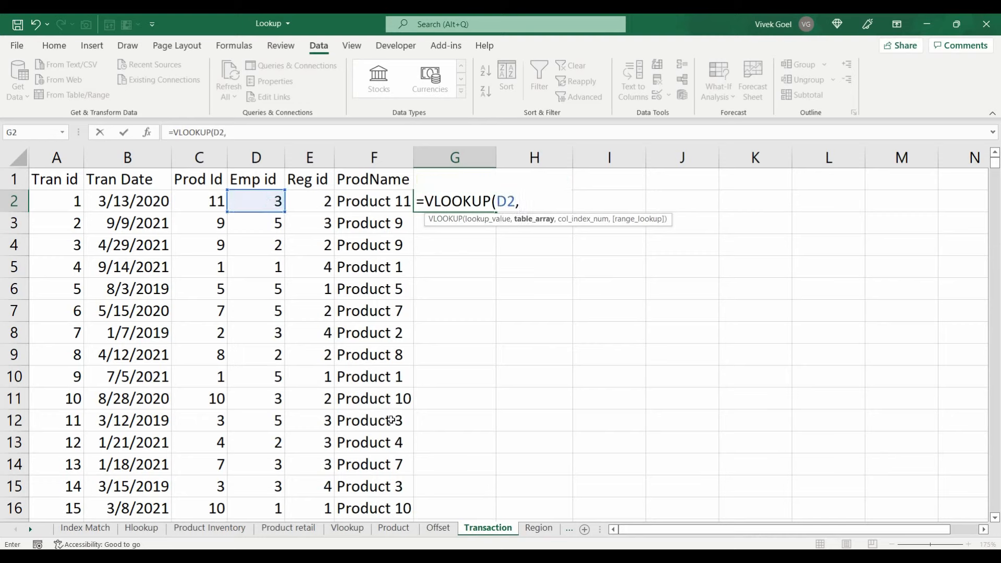
# Set the Emp Name formula's table array to A2:C7 on the Employee sheet as an absolute reference.
pyautogui.click(33, 531)
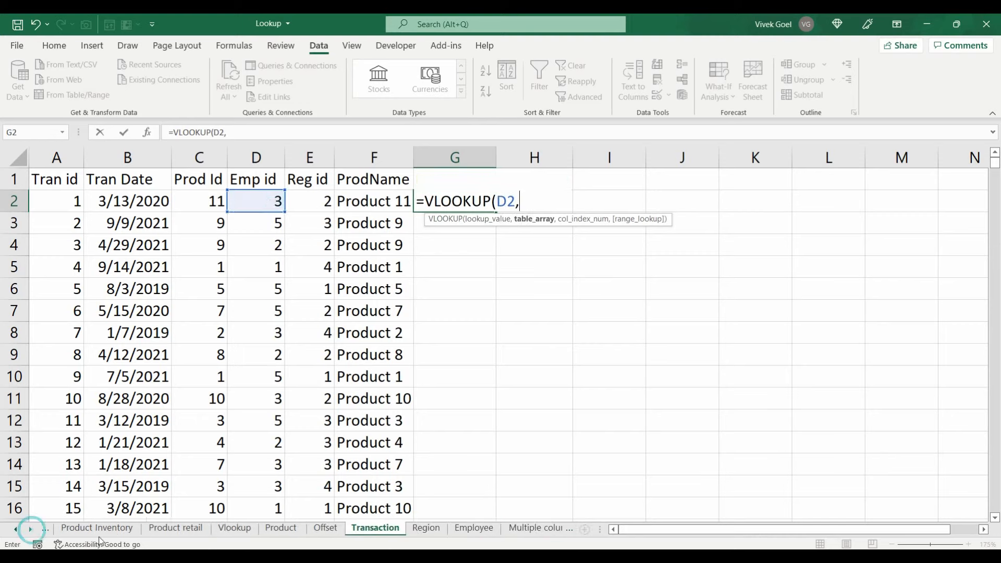
pyautogui.click(470, 528)
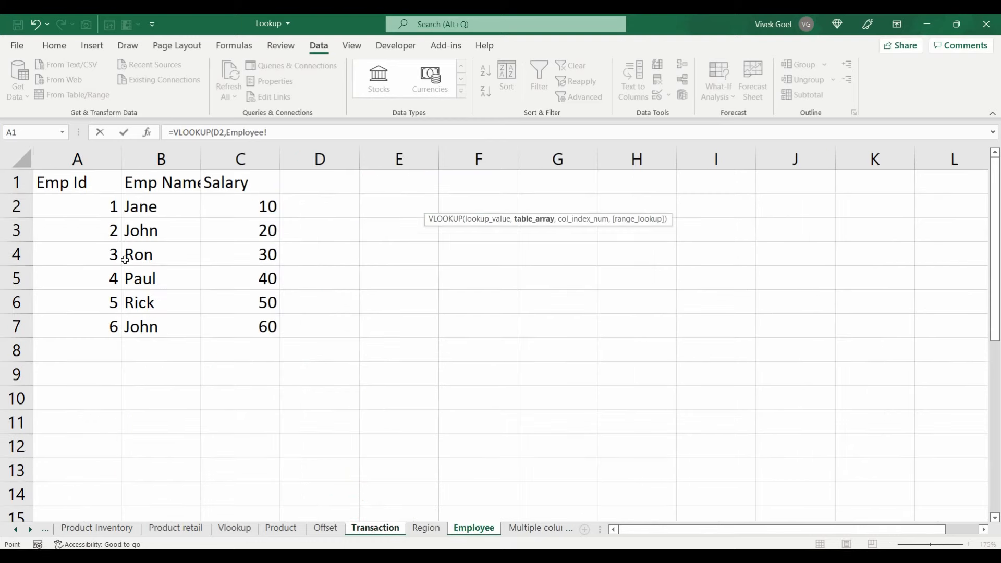
pyautogui.moveTo(96, 206); pyautogui.dragTo(236, 311)
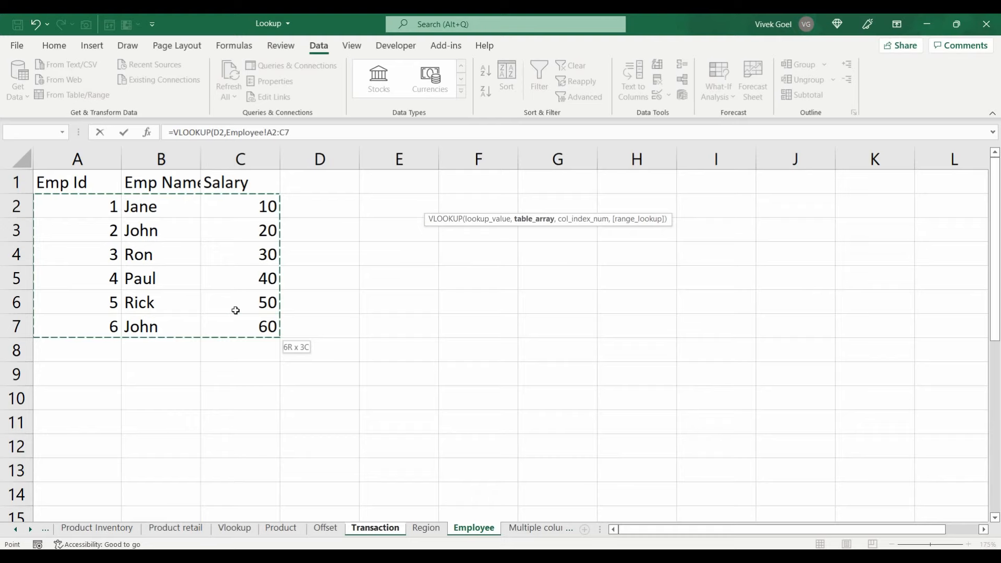
pyautogui.press('F4')
# Complete the Emp Name formula with column index 2 and FALSE for an exact match, and fill it down the column.
pyautogui.write(',2,')
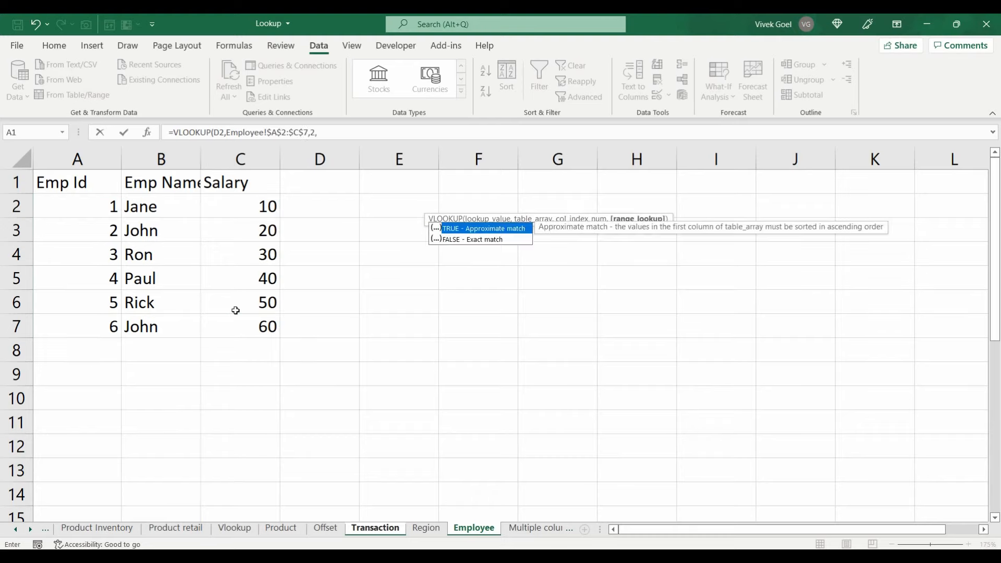
pyautogui.press('Down')
pyautogui.press('Tab')
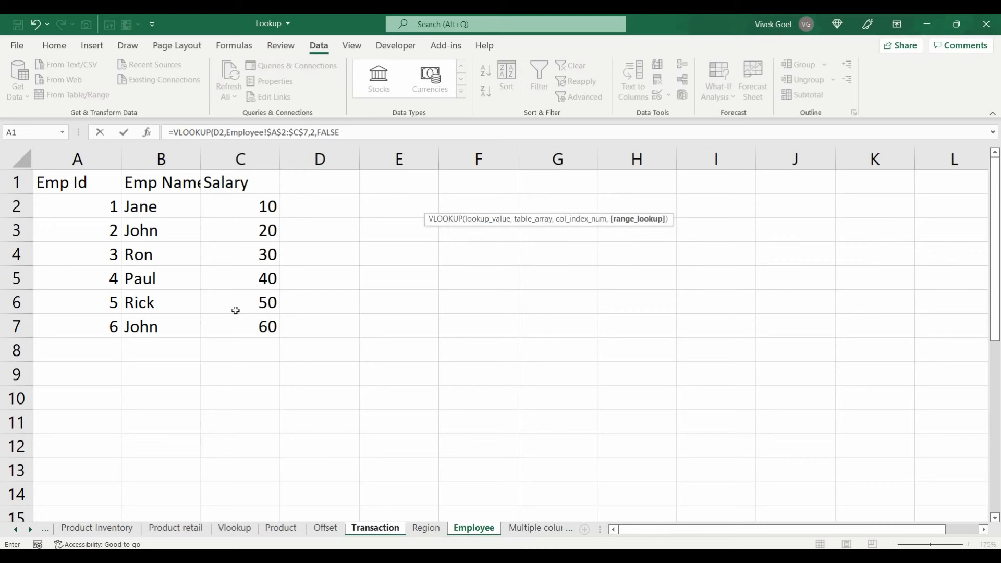
pyautogui.write(')')
pyautogui.press('Return')
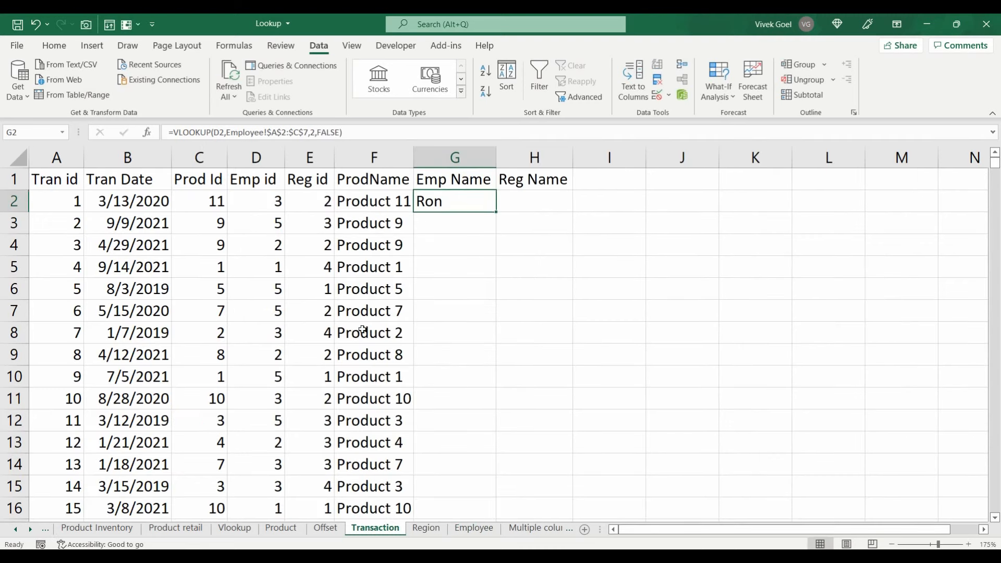
pyautogui.doubleClick(497, 209)
# Start a VLOOKUP formula in H2 under Reg Name with the Reg id in E2 as the lookup value.
pyautogui.click(434, 203)
pyautogui.press('Right')
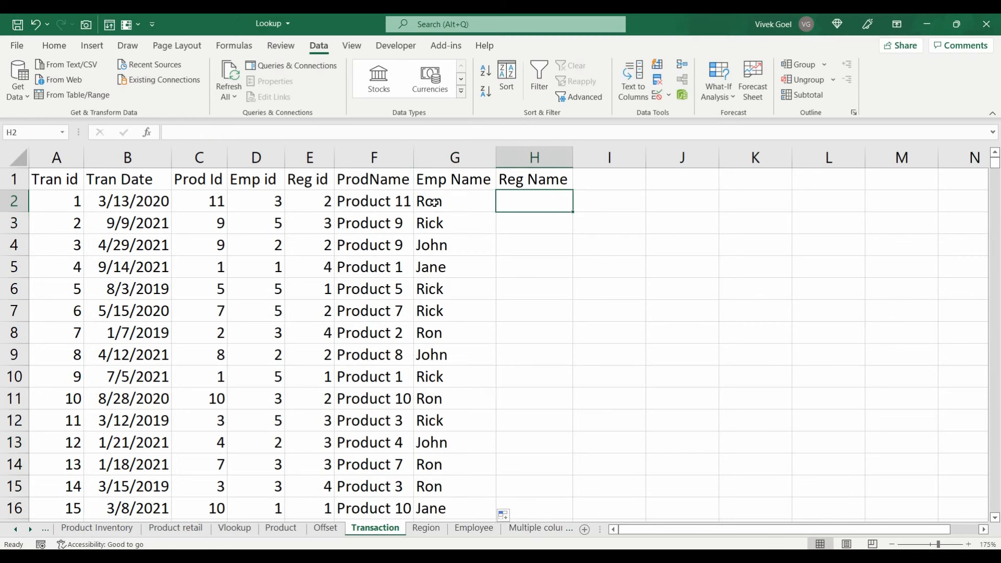
pyautogui.write('=')
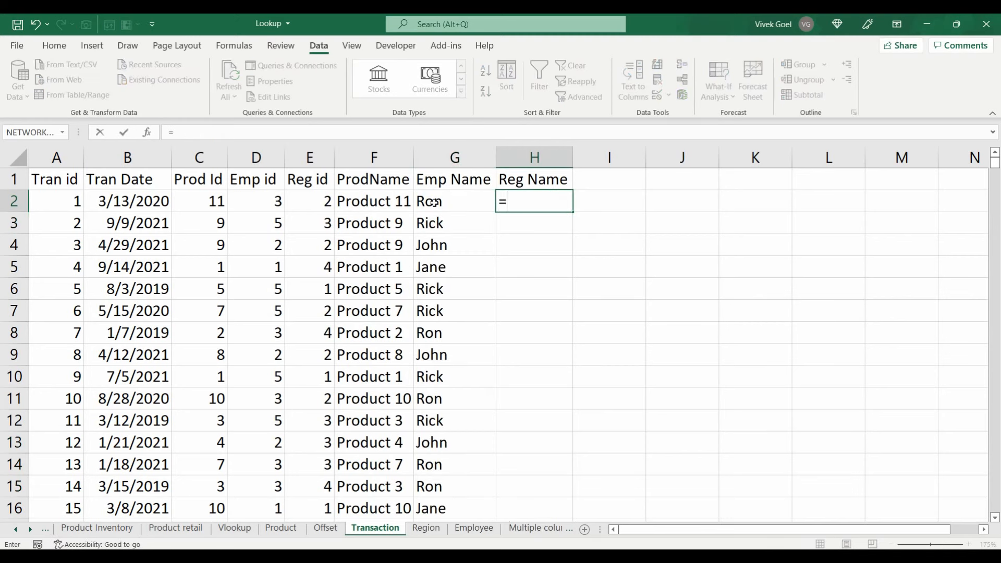
pyautogui.write('vlok')
pyautogui.press('BackSpace')
pyautogui.press('Tab')
pyautogui.press('Left')
pyautogui.press('Left')
pyautogui.press('Left')
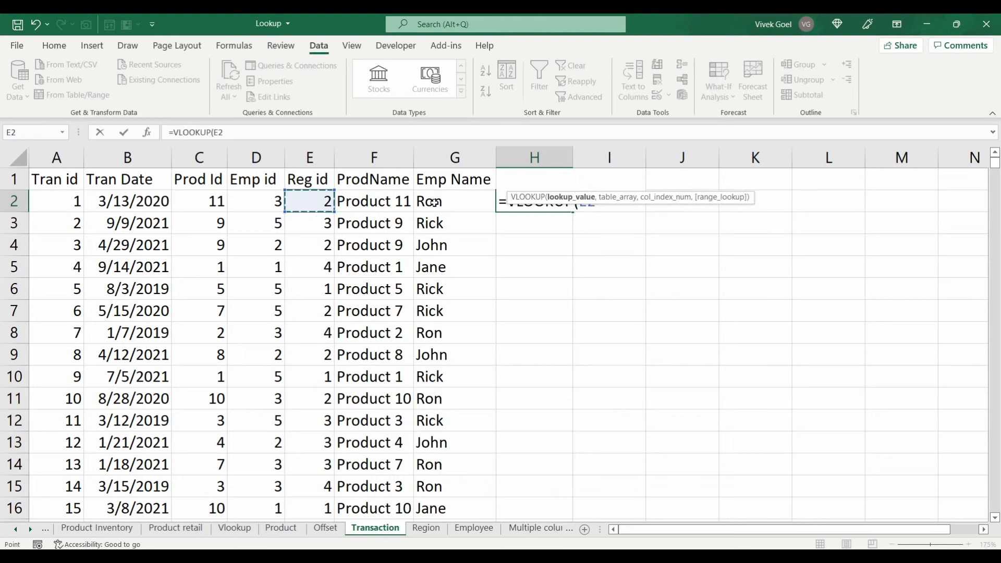
pyautogui.write(',')
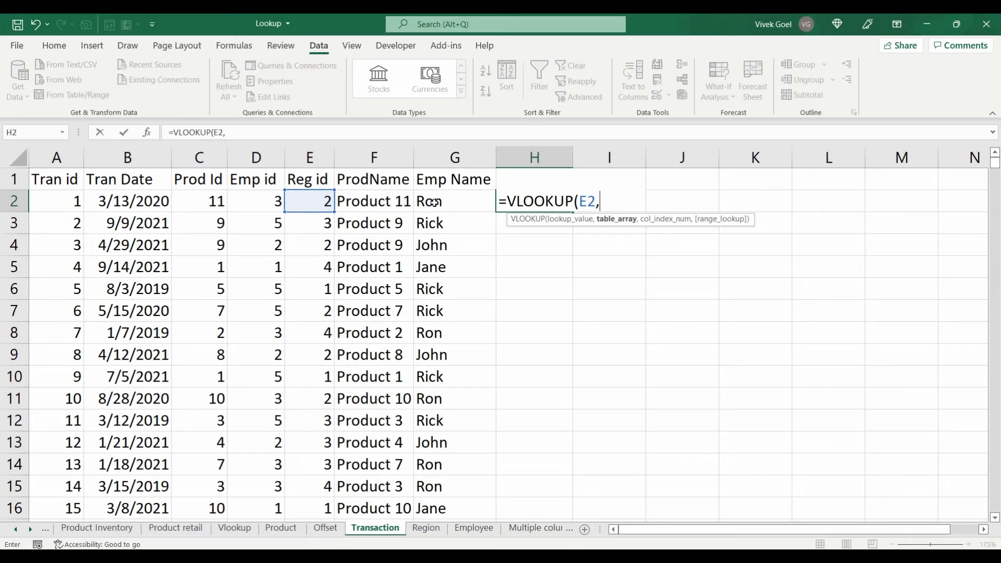
# Set the Reg Name formula's table array to A2:B5 on the Region sheet as an absolute reference.
pyautogui.click(420, 529)
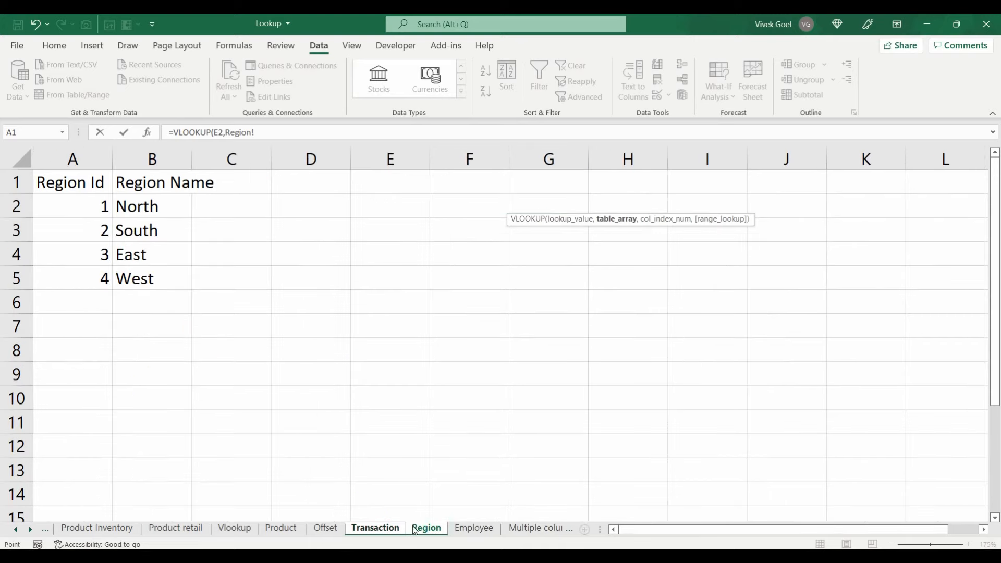
pyautogui.moveTo(83, 208); pyautogui.dragTo(142, 270)
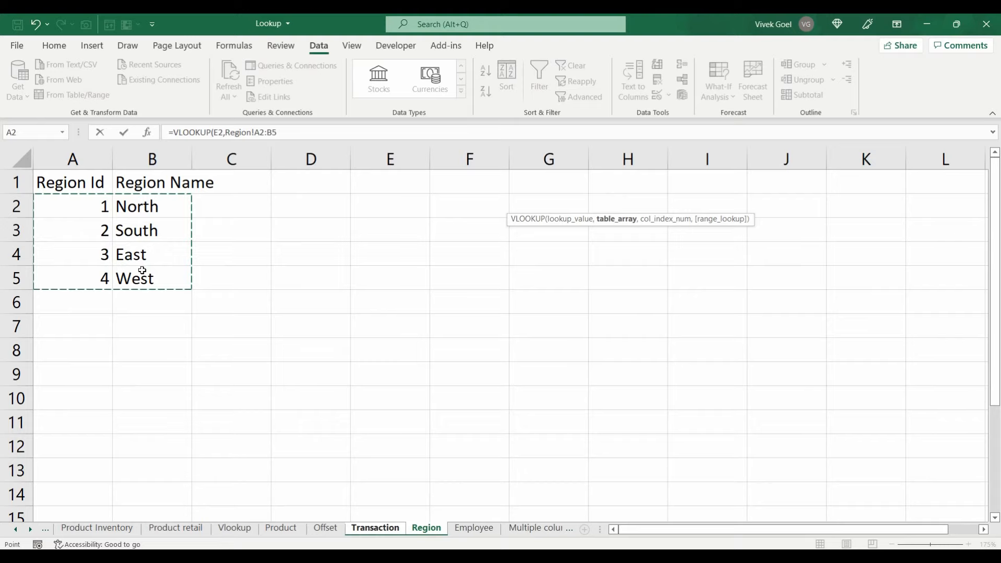
pyautogui.press('F4')
pyautogui.click(298, 132)
pyautogui.write(',')
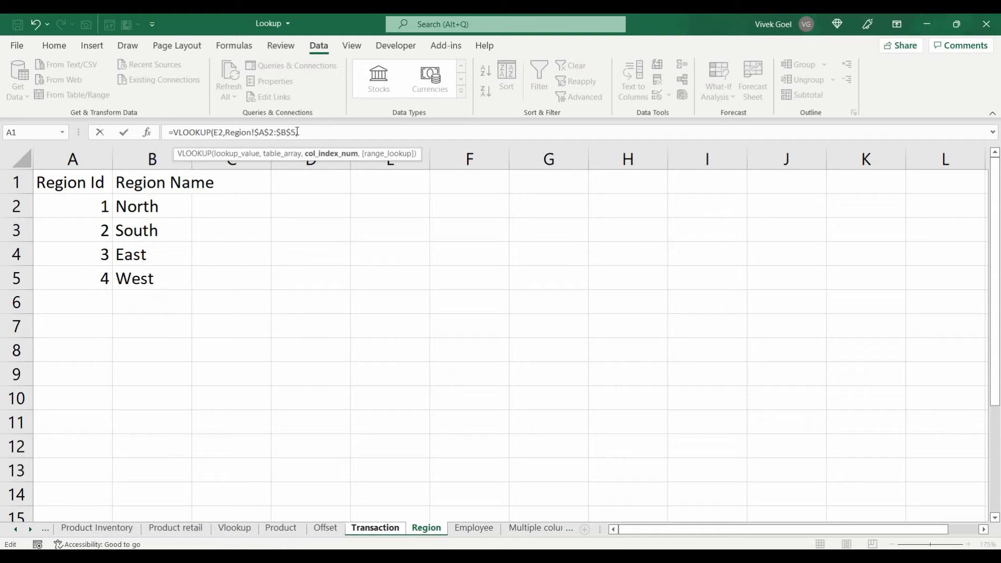
# Complete the Reg Name formula with column index 2 and FALSE for an exact match, and fill it down the column.
pyautogui.write('2,')
pyautogui.press('Down')
pyautogui.press('Tab')
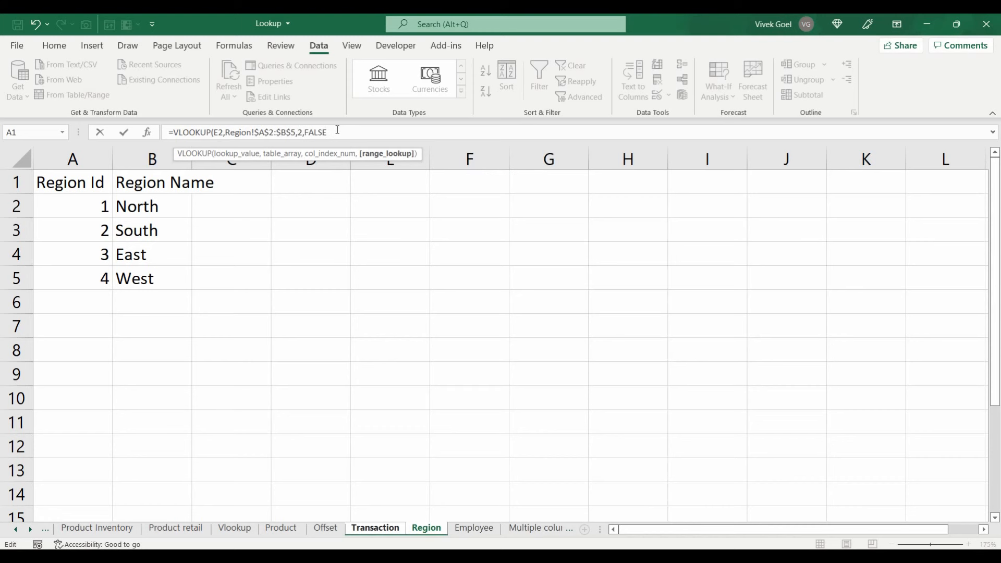
pyautogui.press('Return')
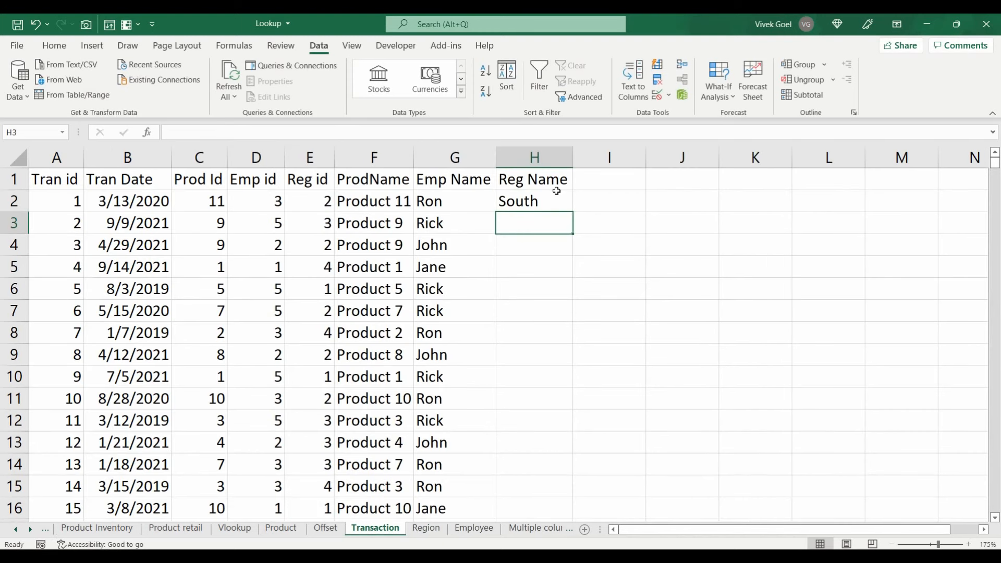
pyautogui.click(558, 197)
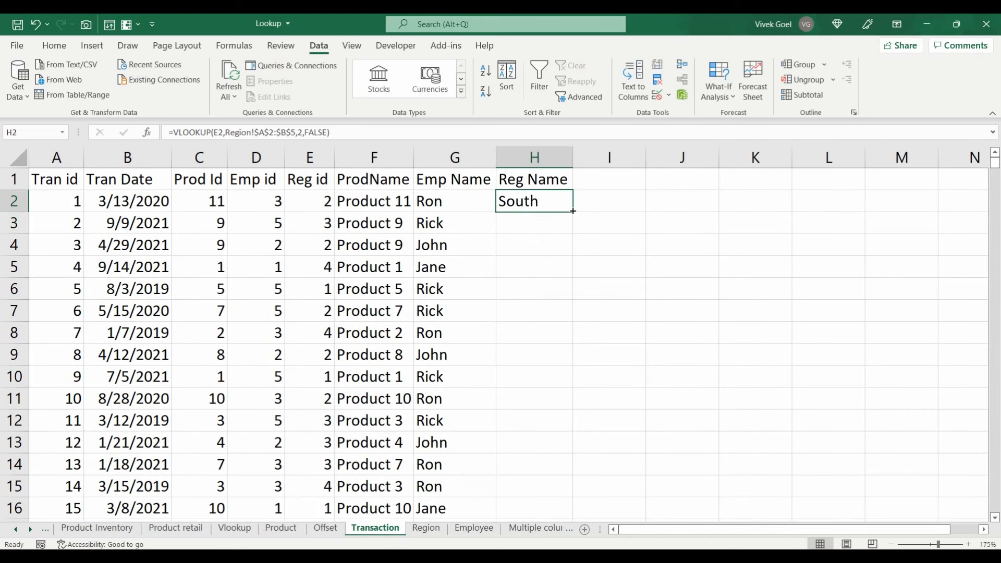
pyautogui.doubleClick(573, 211)
# Select all transaction data from A2 to its last row and column to check the filled lookups, and return to A1.
pyautogui.click(547, 203)
pyautogui.press('Left')
pyautogui.press('Left')
pyautogui.press('Left')
pyautogui.press('Left')
pyautogui.press('Left')
pyautogui.press('Left')
pyautogui.press('Left')
pyautogui.hotkey('ctrl', 'shift', 'Right')
pyautogui.hotkey('ctrl', 'shift', 'Down')
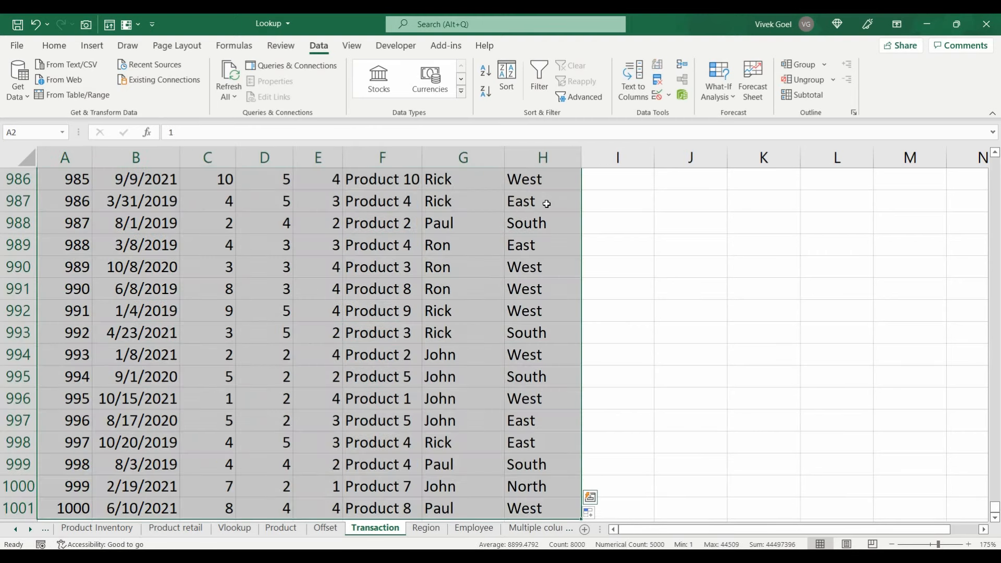
pyautogui.hotkey('ctrl', 'Home')
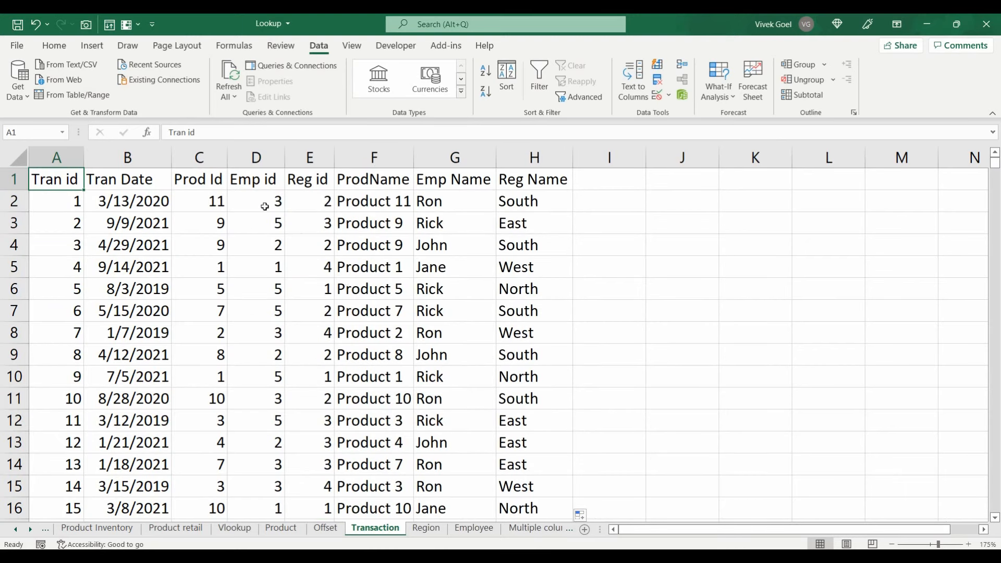
# Review the id and lookup name cells in row 2 and the Product retail, Region and Employee source sheets.
pyautogui.click(233, 206)
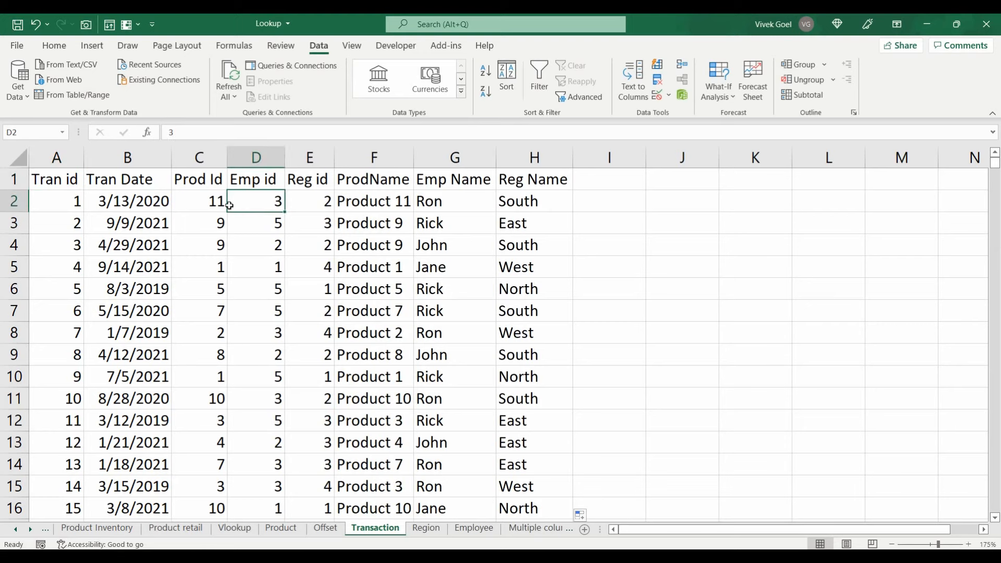
pyautogui.click(357, 210)
pyautogui.click(421, 210)
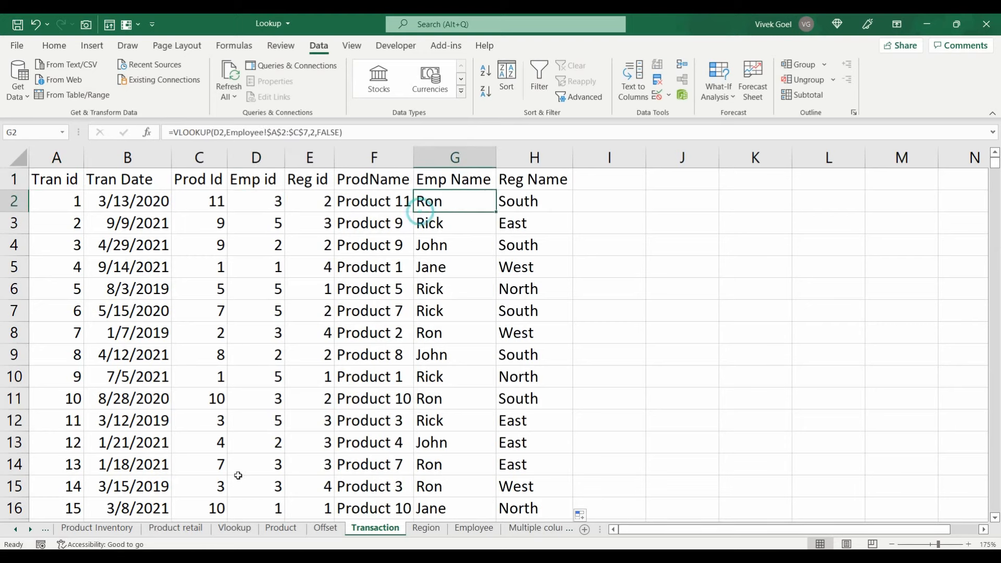
pyautogui.click(196, 527)
pyautogui.click(424, 533)
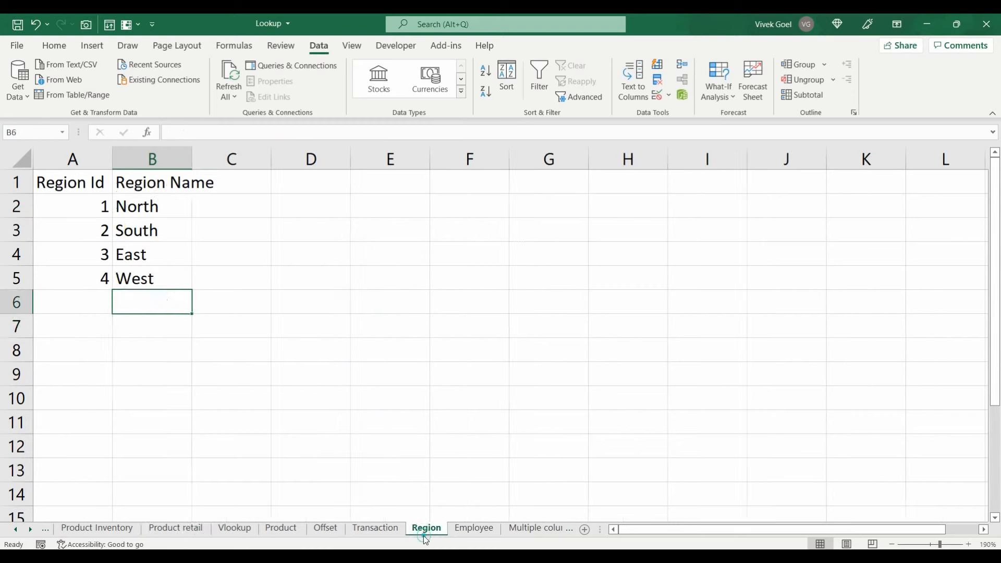
pyautogui.click(473, 529)
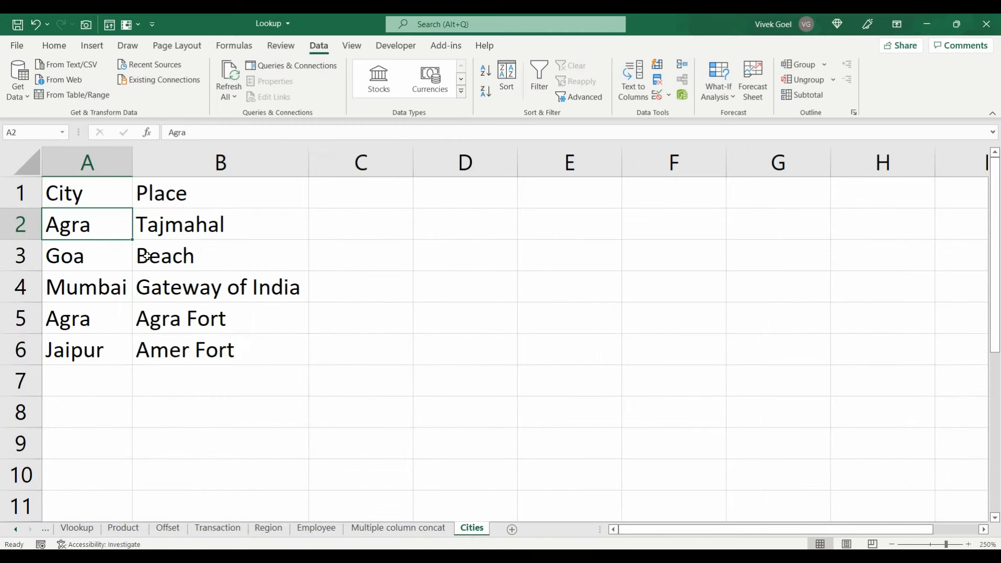
# Examine the Agra row on the Cities sheet and select both Agra entries, A2 and A5, in the City column.
pyautogui.click(106, 226)
pyautogui.press('Right')
pyautogui.press('Left')
pyautogui.press('Right')
pyautogui.press('Left')
pyautogui.keyDown('ctrl'); pyautogui.click(90, 327); pyautogui.keyUp('ctrl')
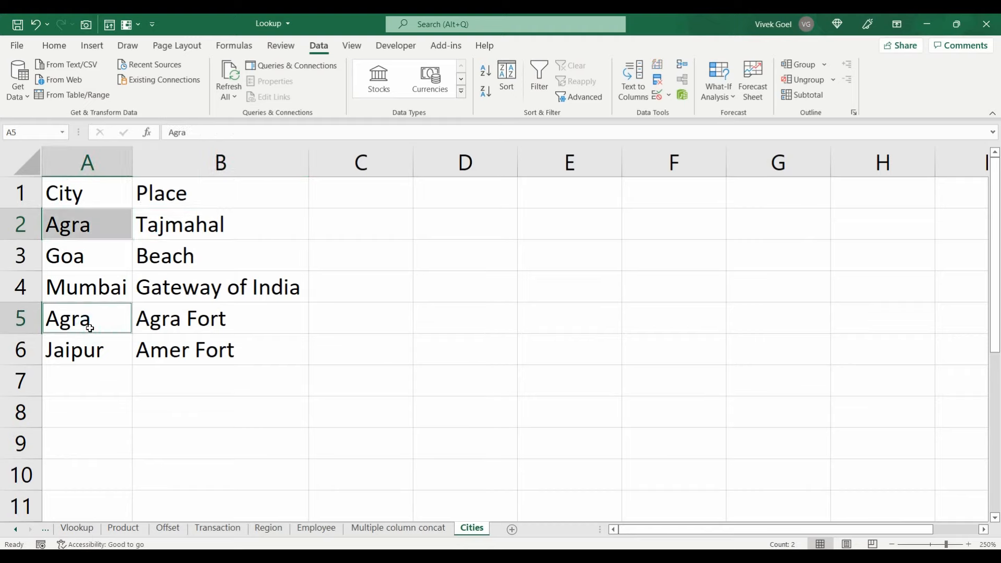
# Highlight both Agra cells, A2 and A5, with a yellow fill.
pyautogui.click(60, 48)
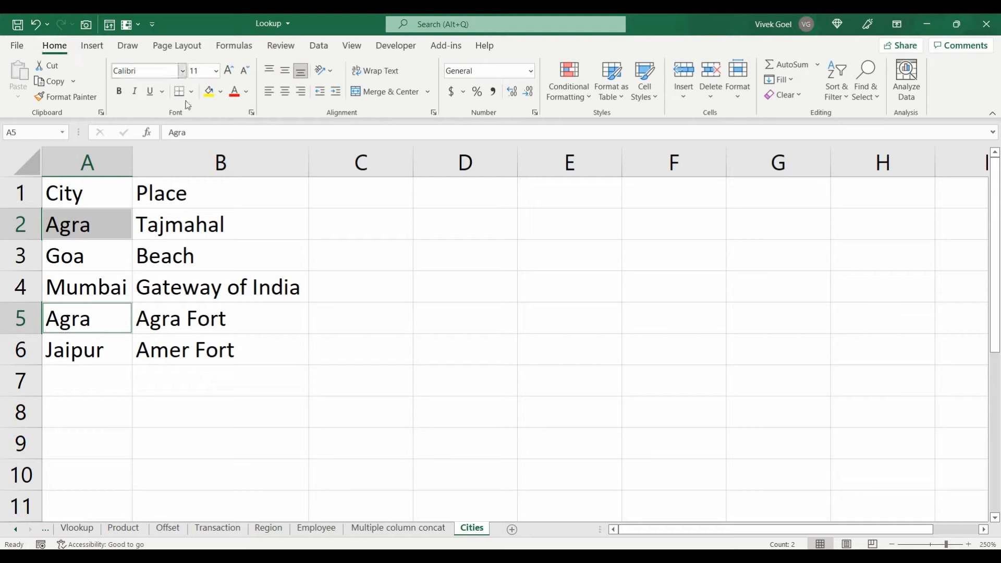
pyautogui.click(208, 93)
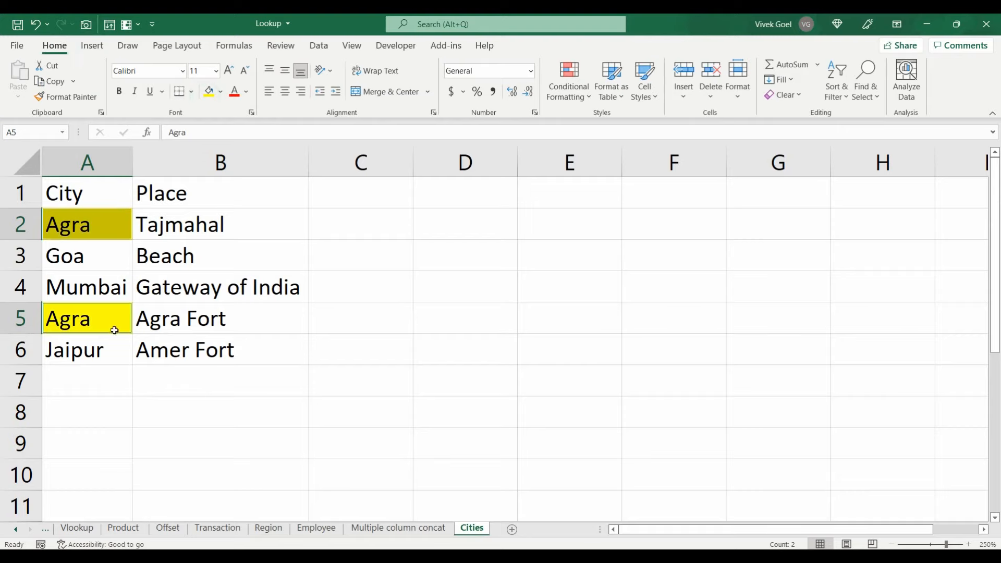
# Compare the two Agra rows with their Place entries in B2 and B5 to examine the duplicate lookup value.
pyautogui.click(158, 244)
pyautogui.click(180, 227)
pyautogui.click(184, 311)
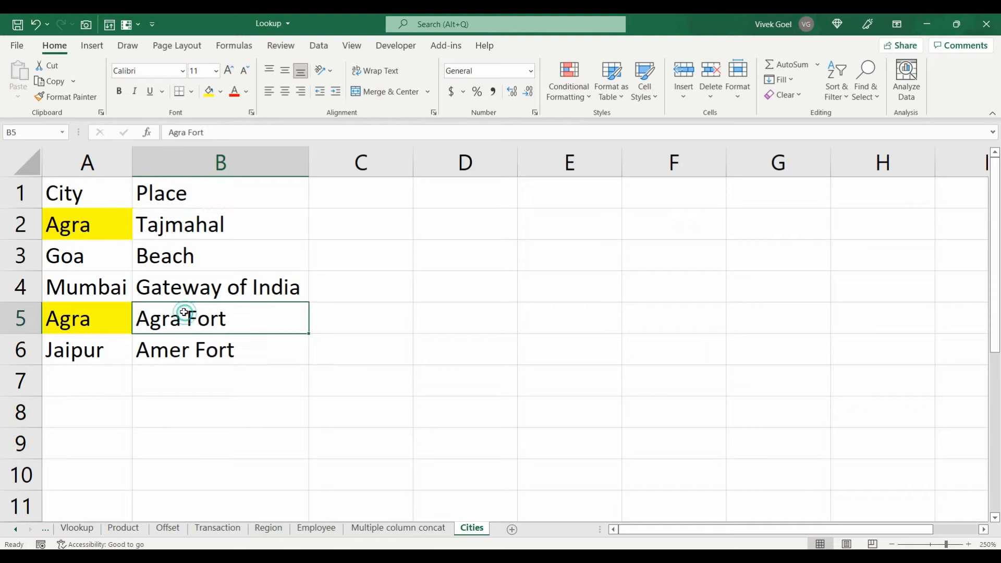
pyautogui.click(104, 232)
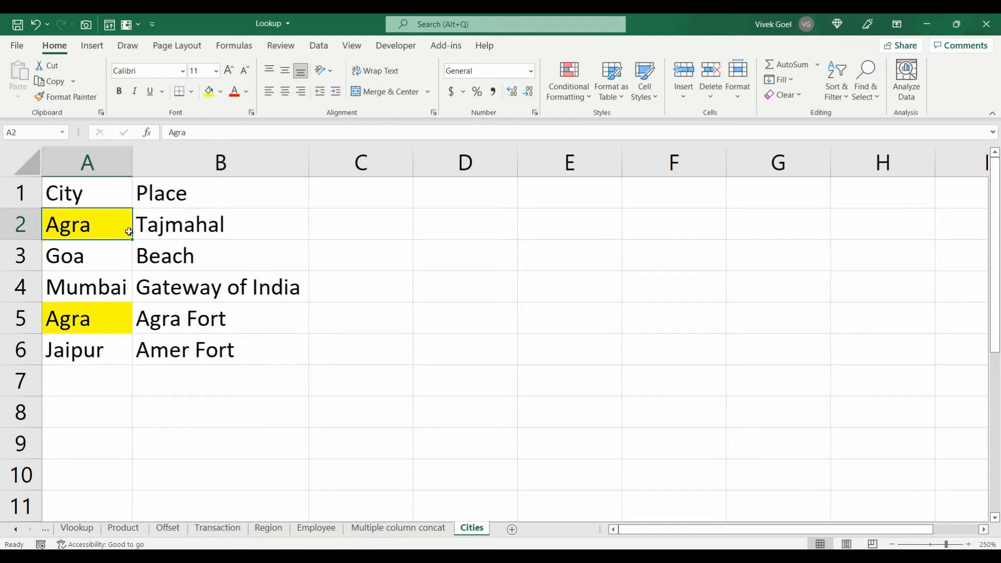
pyautogui.click(160, 230)
pyautogui.click(117, 227)
pyautogui.click(148, 227)
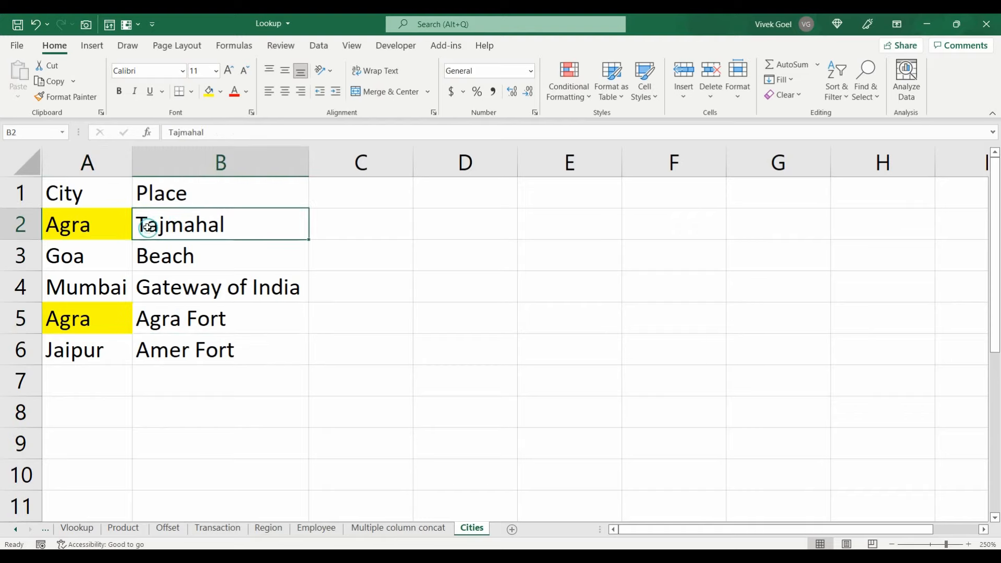
pyautogui.click(108, 226)
pyautogui.click(92, 320)
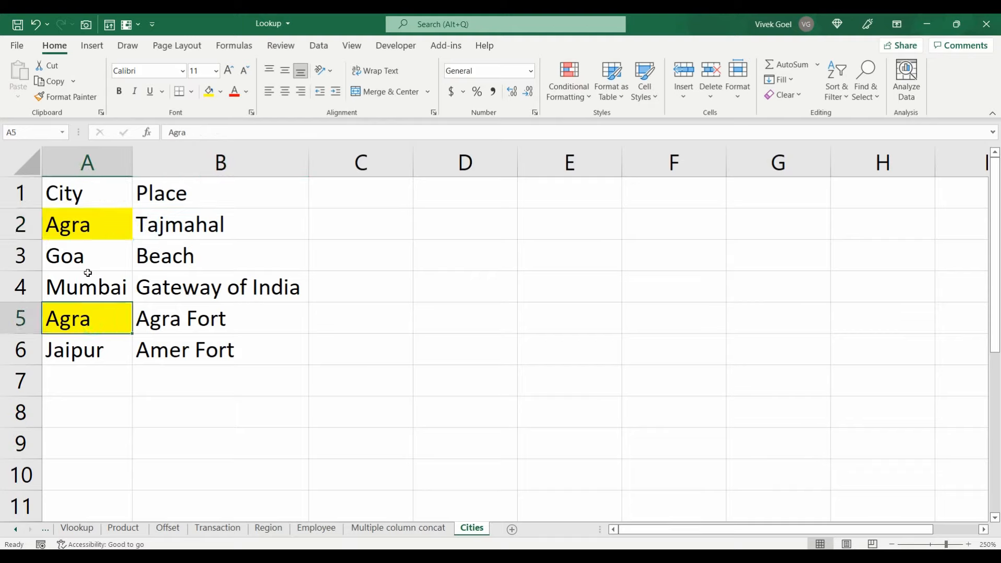
pyautogui.click(214, 233)
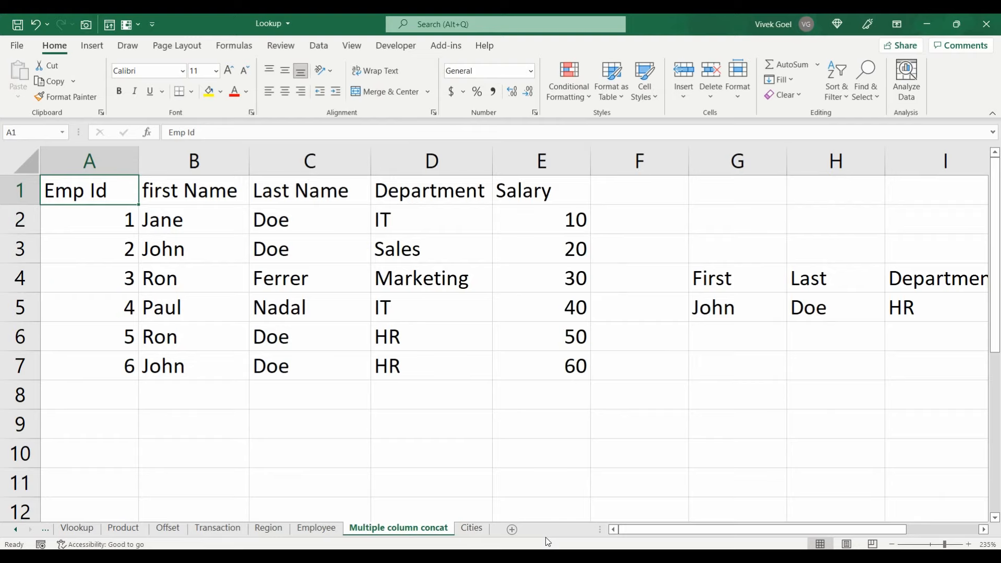
# Examine the lookup criteria in G5:I5 on the Multiple column concat sheet and the employee table along row 5.
pyautogui.click(724, 322)
pyautogui.press('Right')
pyautogui.press('Left')
pyautogui.press('Right')
pyautogui.press('Right')
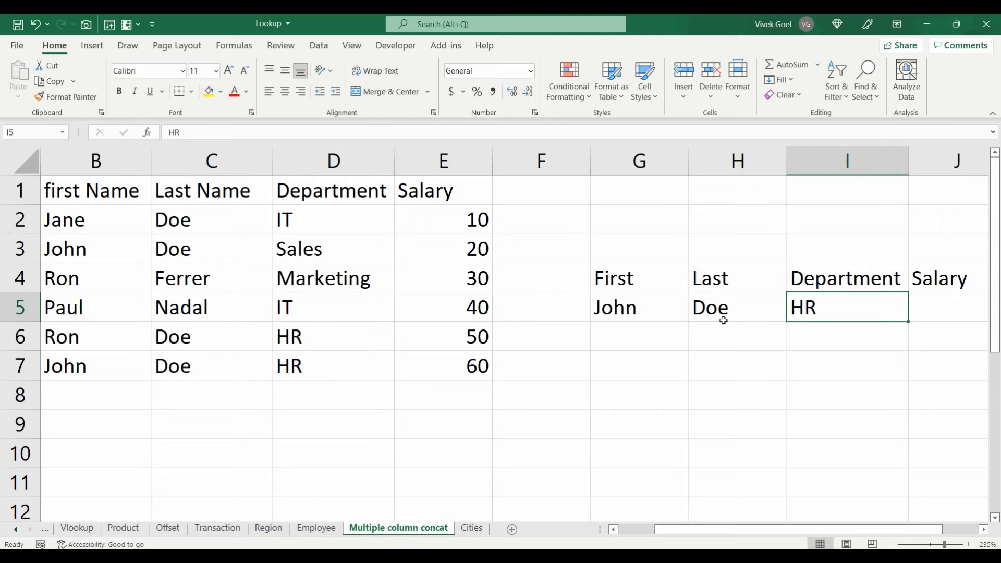
pyautogui.press('Left')
pyautogui.press('Left')
pyautogui.press('Left')
pyautogui.press('Left')
pyautogui.press('Left')
pyautogui.press('Left')
pyautogui.press('Left')
pyautogui.press('Left')
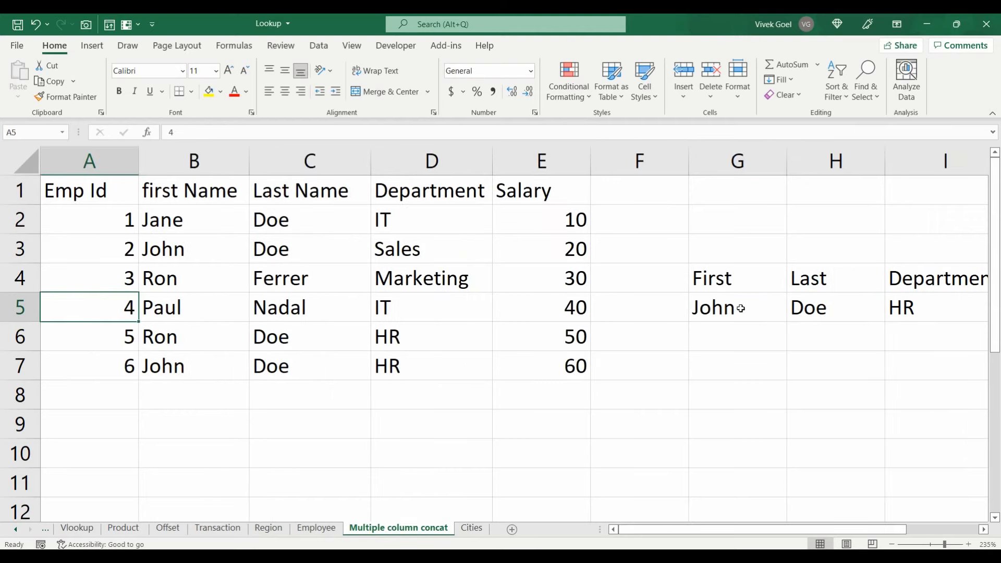
# Review the first and last name criteria in G5 and H5 and the First, Last and Department headings.
pyautogui.click(741, 309)
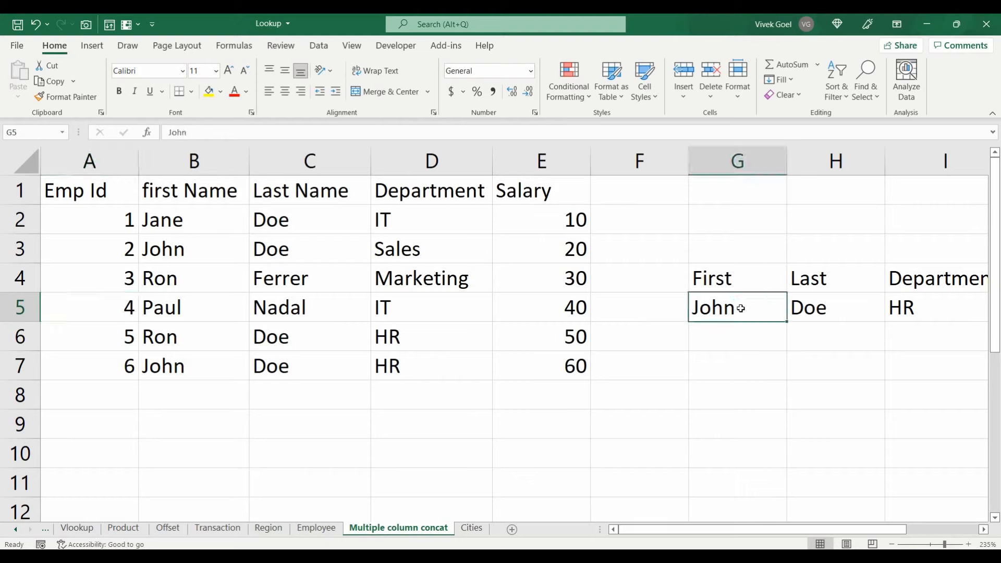
pyautogui.click(812, 315)
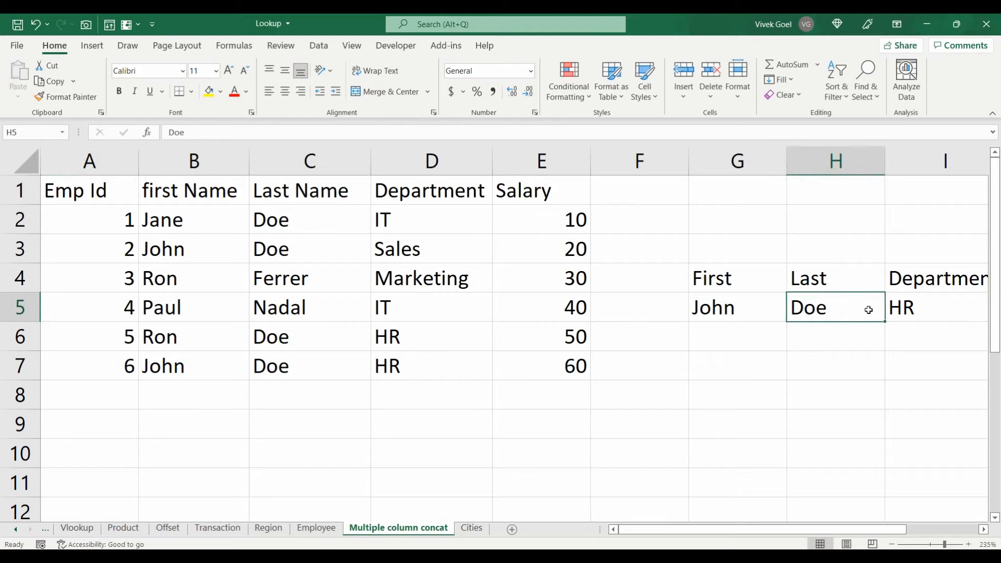
pyautogui.click(749, 283)
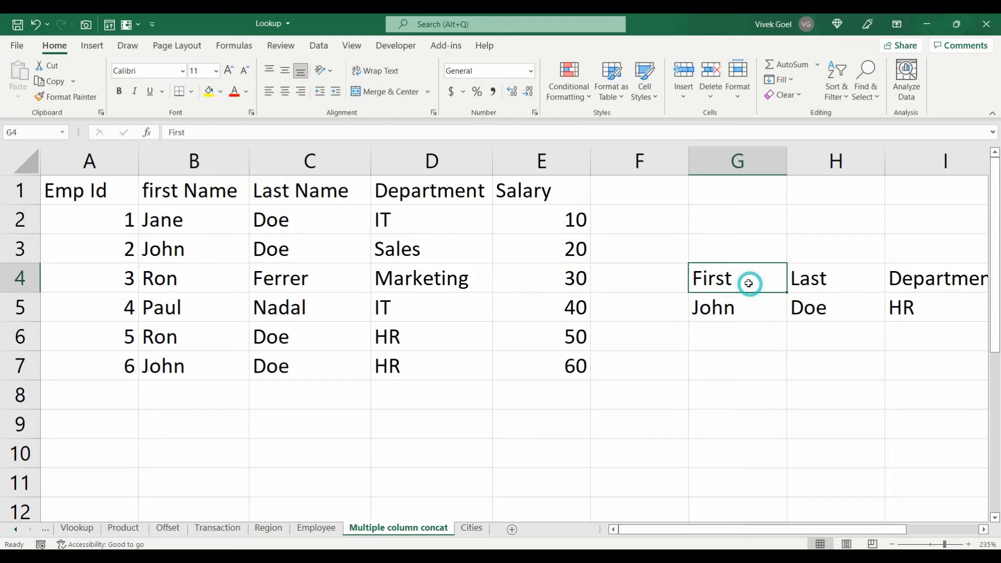
pyautogui.click(806, 279)
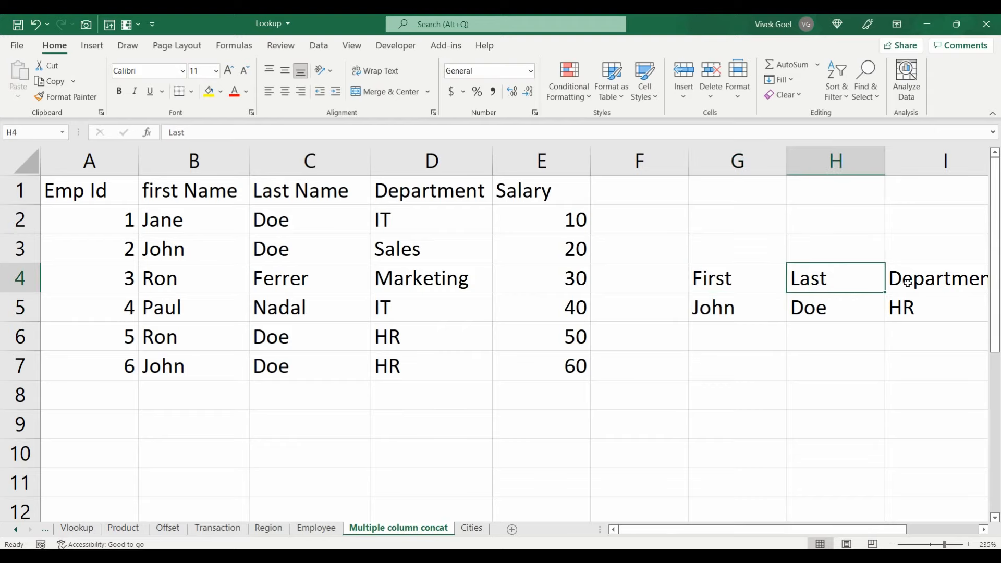
pyautogui.click(907, 284)
pyautogui.click(703, 367)
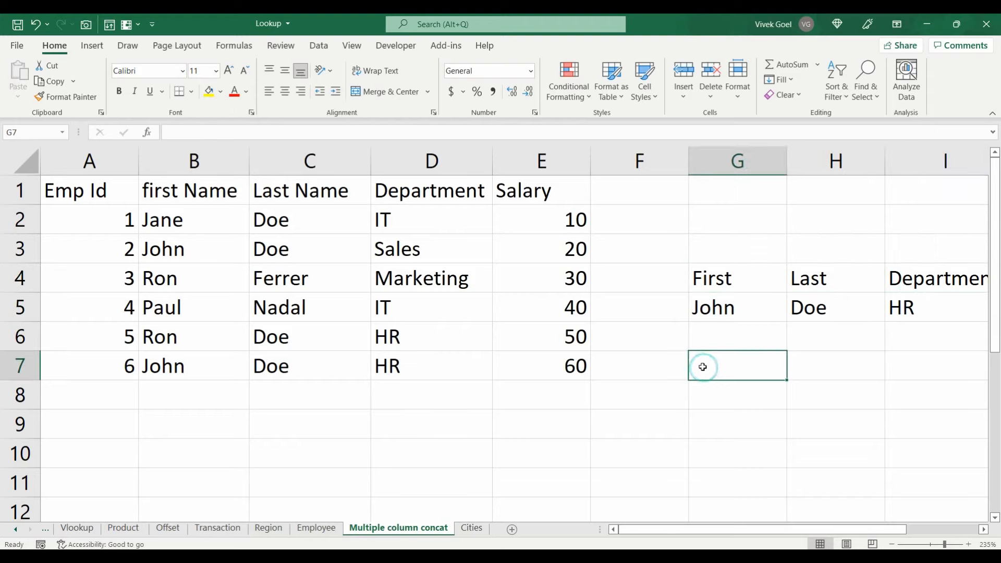
pyautogui.press('Return')
pyautogui.write('=vlo')
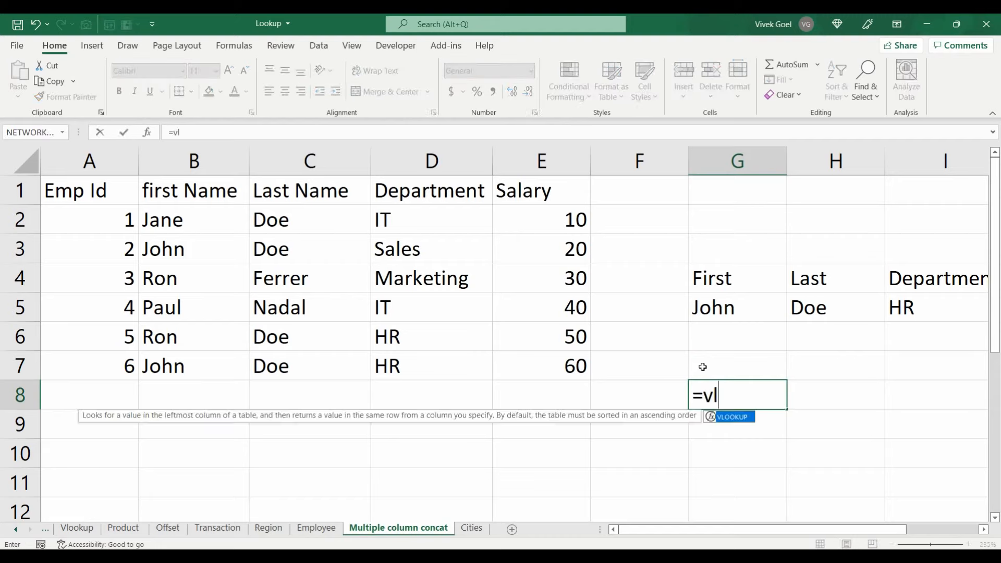
pyautogui.press('Tab')
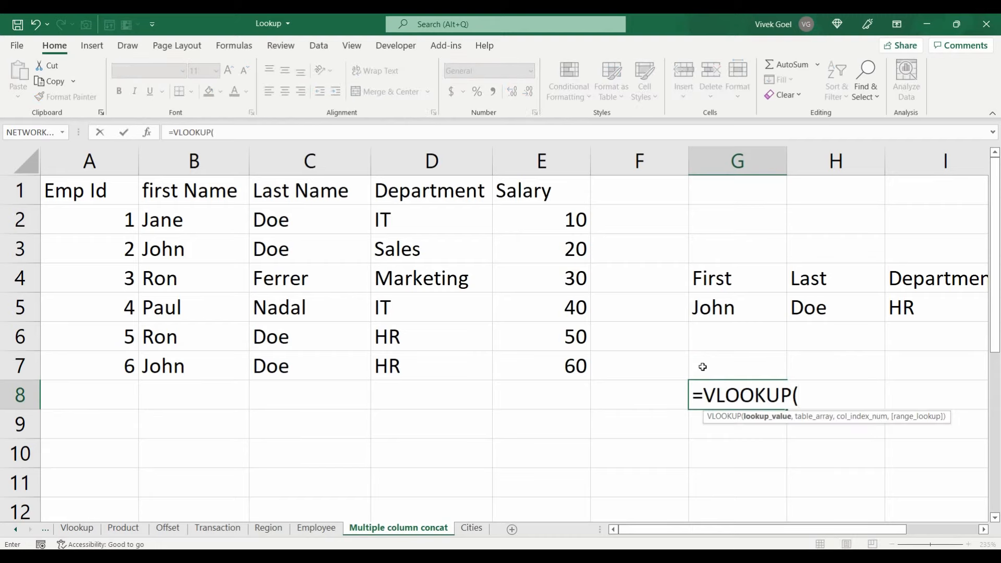
pyautogui.click(722, 311)
pyautogui.write('&')
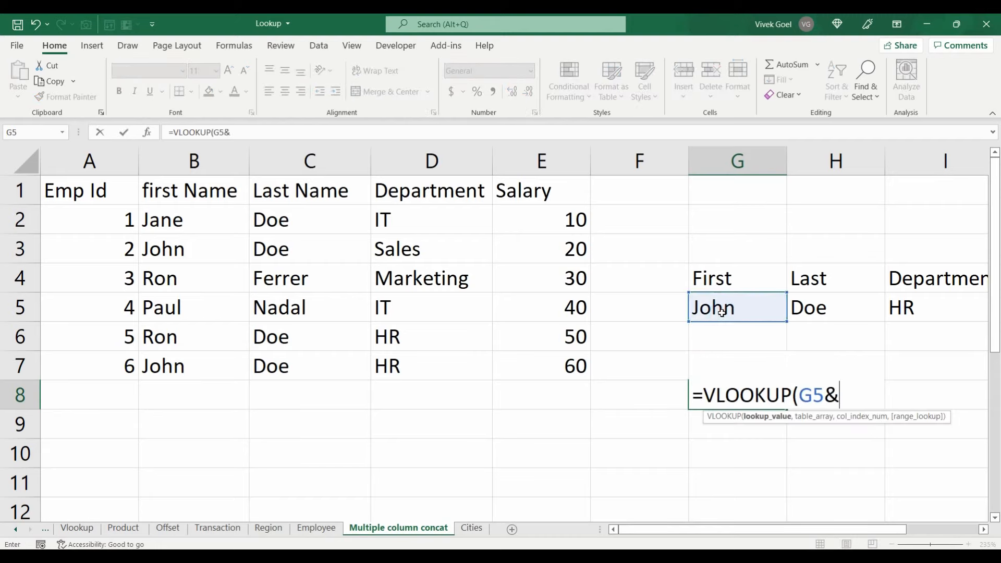
pyautogui.click(818, 309)
pyautogui.write('&')
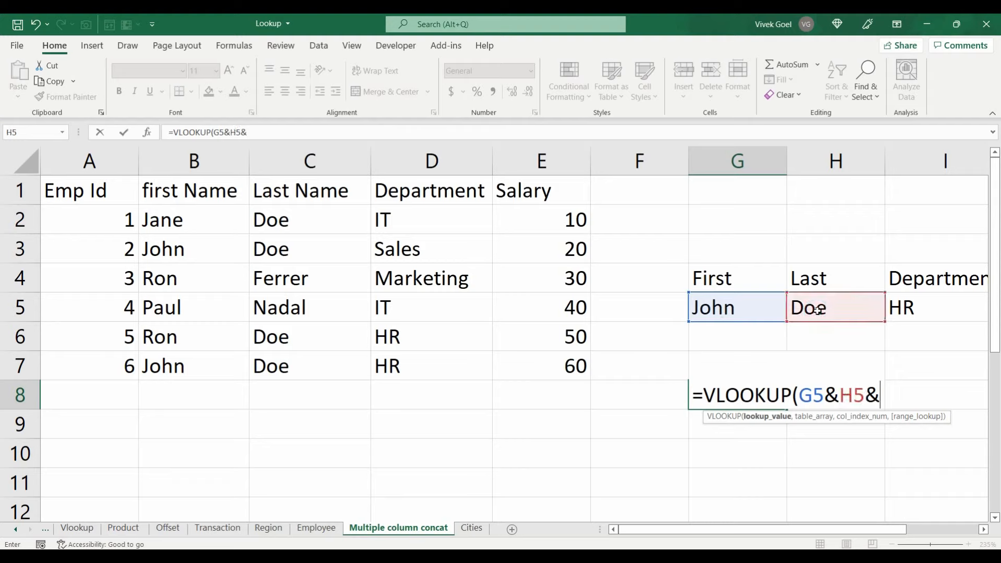
pyautogui.click(906, 311)
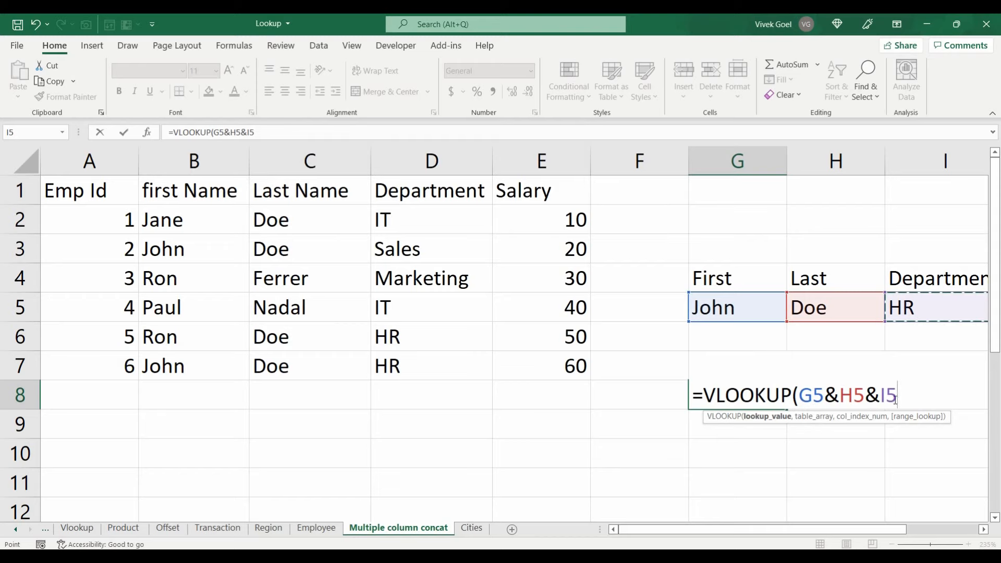
pyautogui.press('Escape')
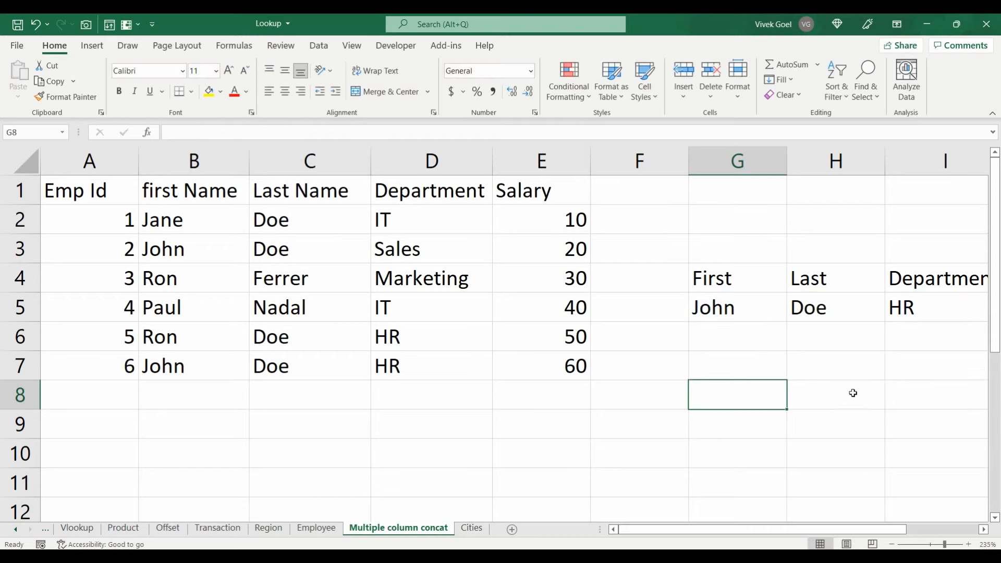
# Join first name, last name and department in F2 with =CONCAT(B2,C2,D2) and fill the formula down to F7.
pyautogui.click(652, 226)
pyautogui.write('=con')
pyautogui.press('Tab')
pyautogui.press('Left')
pyautogui.press('Left')
pyautogui.press('Left')
pyautogui.press('Left')
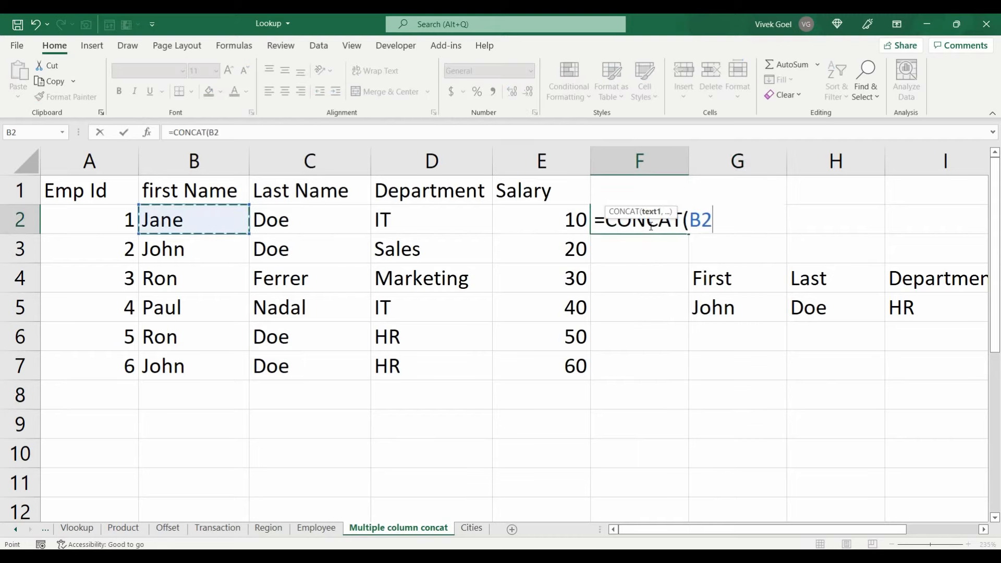
pyautogui.write(',')
pyautogui.press('Left')
pyautogui.press('Left')
pyautogui.press('Left')
pyautogui.write(',')
pyautogui.press('Left')
pyautogui.press('Left')
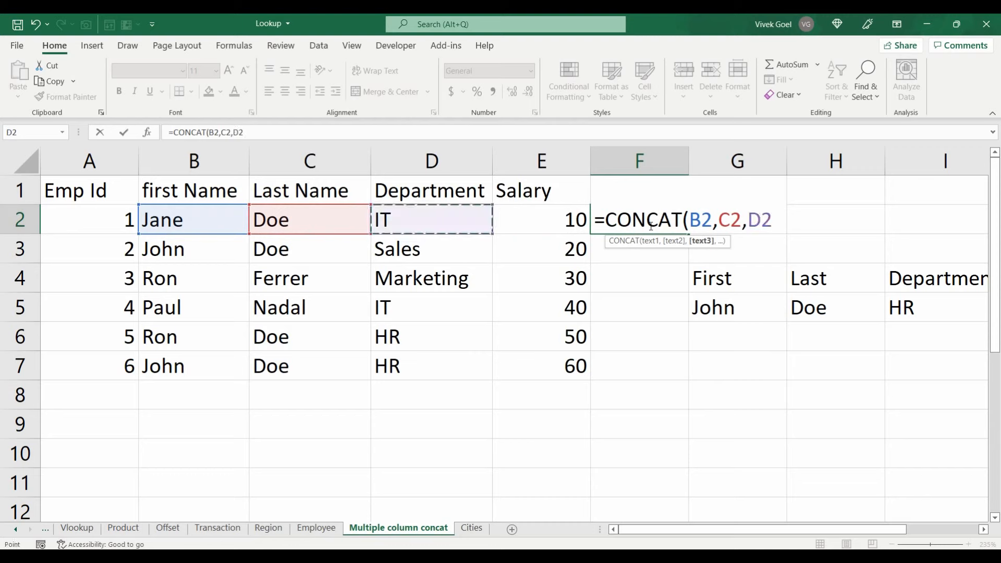
pyautogui.write(')')
pyautogui.press('Return')
pyautogui.click(654, 226)
pyautogui.doubleClick(687, 233)
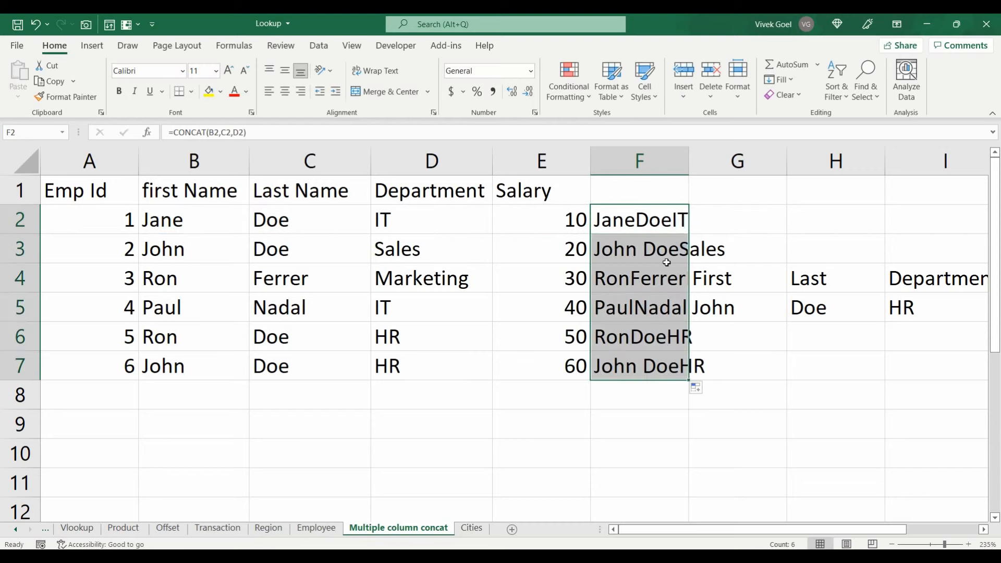
# Try a VLOOKUP in G9 with G5&H5&I5 as the lookup value and the joined names in F2:F7 as the table array.
pyautogui.click(707, 415)
pyautogui.write('=Vlo')
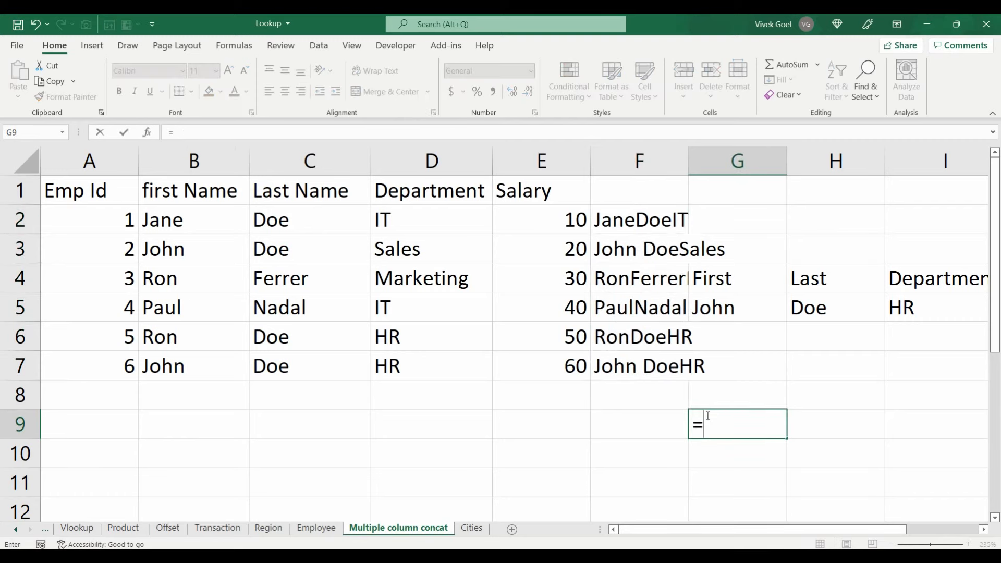
pyautogui.press('Tab')
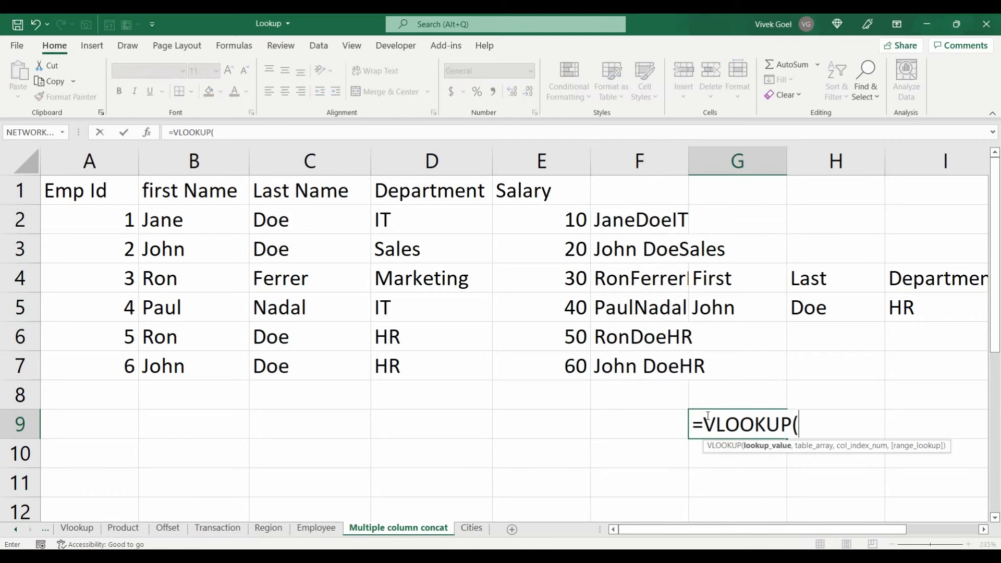
pyautogui.click(733, 309)
pyautogui.write('&')
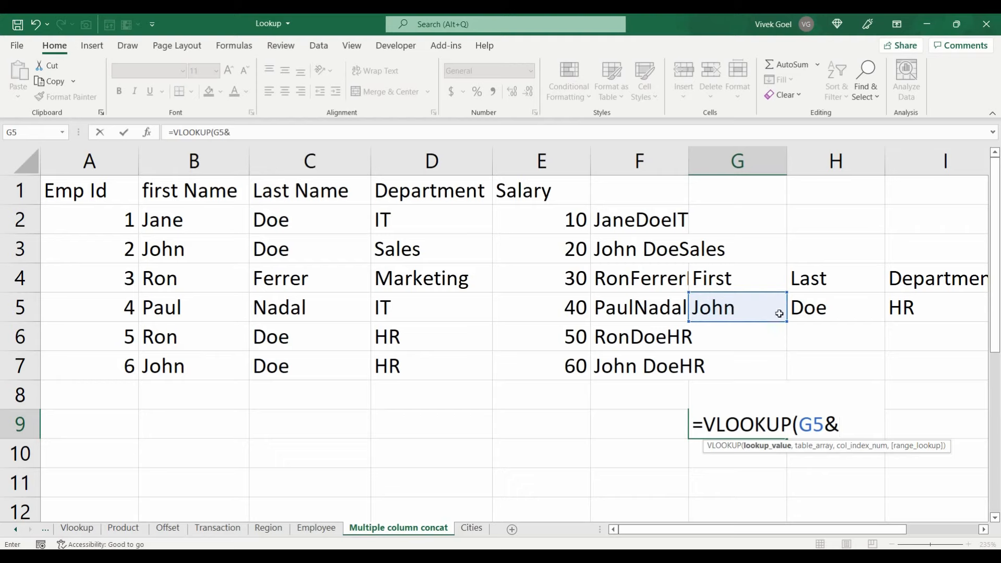
pyautogui.click(801, 315)
pyautogui.write('&')
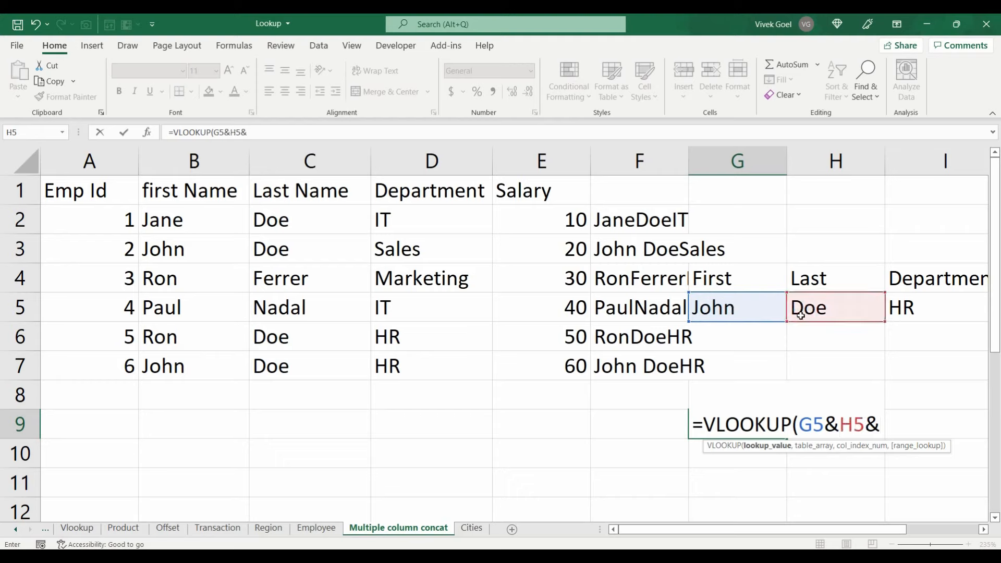
pyautogui.click(914, 311)
pyautogui.write(',')
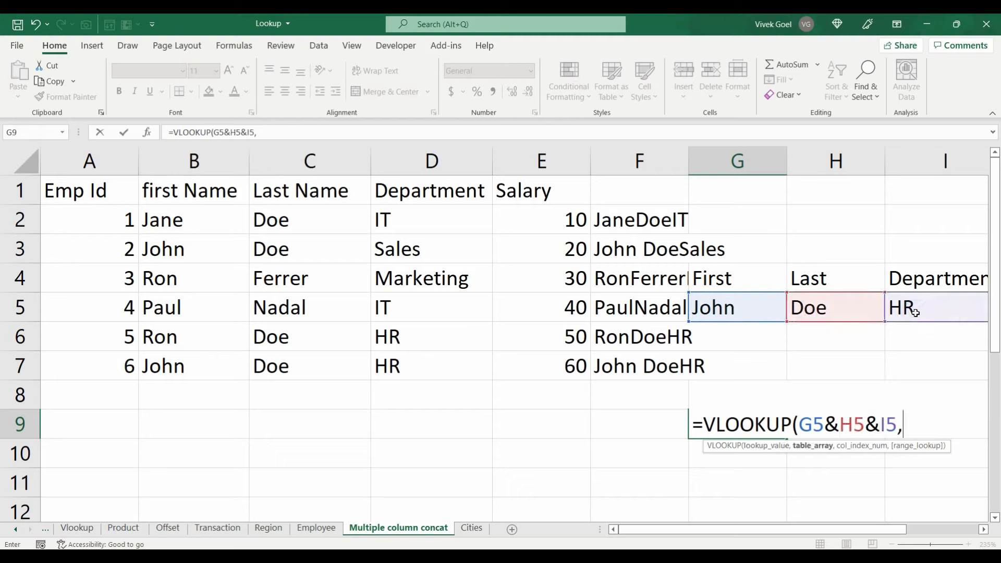
pyautogui.moveTo(645, 223); pyautogui.dragTo(651, 363)
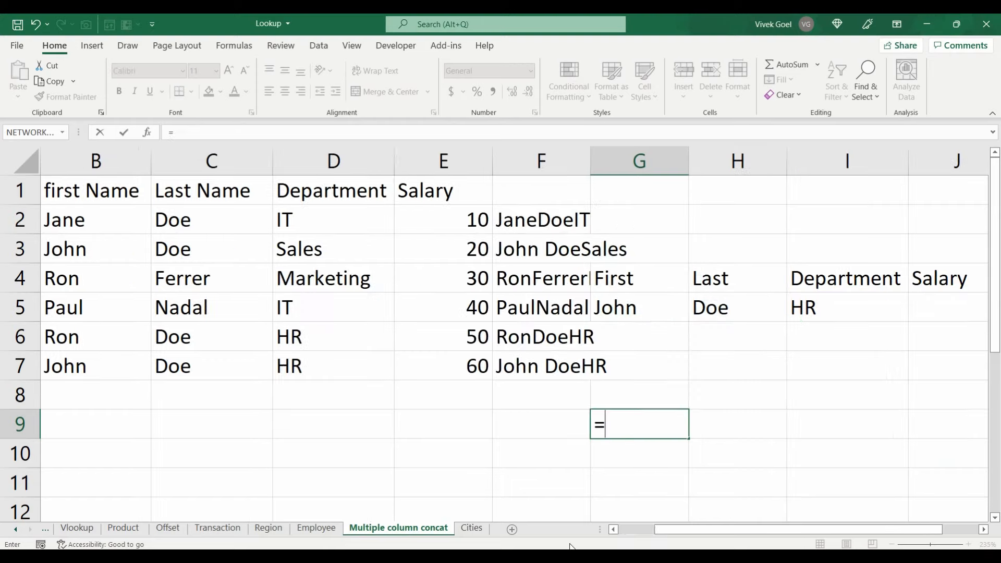
# Start a VLOOKUP in G9 whose lookup value joins the first and last name criteria, G5&H5.
pyautogui.write('vlo')
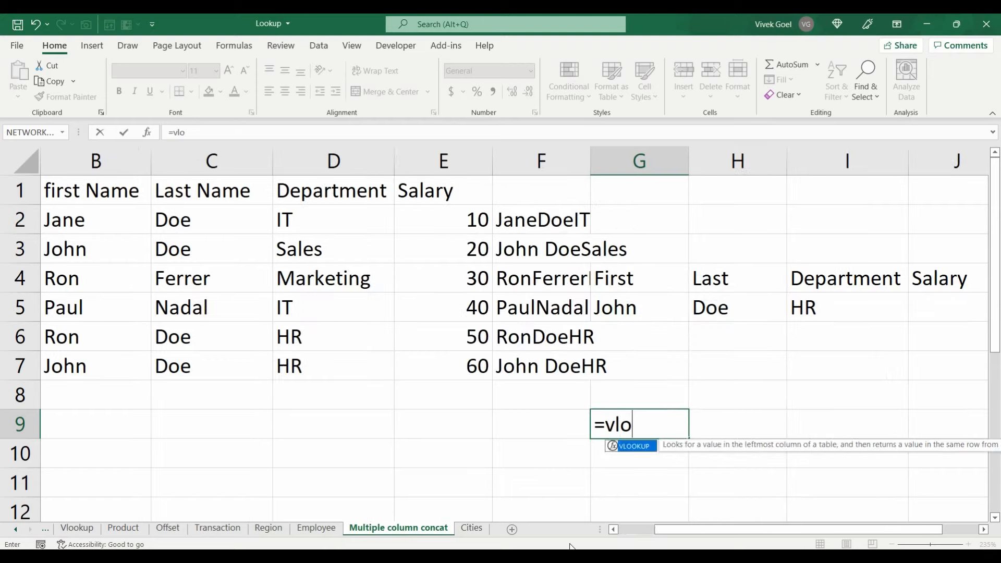
pyautogui.press('Tab')
pyautogui.press('Up')
pyautogui.press('Up')
pyautogui.press('Up')
pyautogui.press('Up')
pyautogui.write('&')
pyautogui.press('Up')
pyautogui.press('Up')
pyautogui.press('Up')
pyautogui.press('Up')
pyautogui.press('Right')
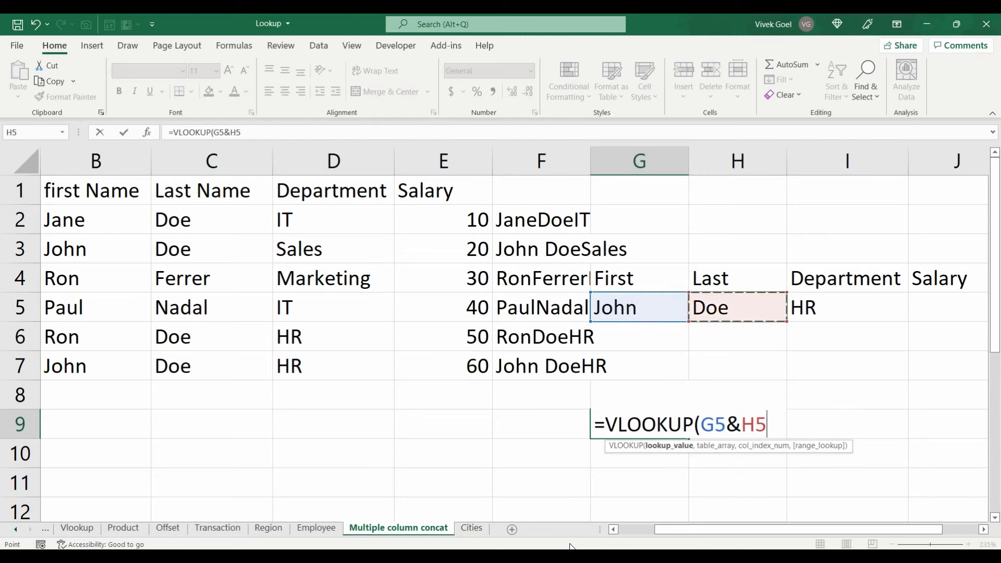
# Append the department criterion I5 to the VLOOKUP's lookup value and move on to the table array argument.
pyautogui.write('&')
pyautogui.press('Up')
pyautogui.press('Up')
pyautogui.press('Up')
pyautogui.press('Up')
pyautogui.press('Up')
pyautogui.press('Right')
pyautogui.press('Down')
pyautogui.press('Right')
pyautogui.write(',')
# Set the first name range B2:B7 as the first part of the VLOOKUP's table array.
pyautogui.press('Left')
pyautogui.press('Left')
pyautogui.press('Left')
pyautogui.press('Left')
pyautogui.press('Left')
pyautogui.press('Up')
pyautogui.press('Up')
pyautogui.press('Up')
pyautogui.press('Up')
pyautogui.press('Up')
pyautogui.press('Up')
pyautogui.press('Up')
pyautogui.hotkey('shift', 'Up')
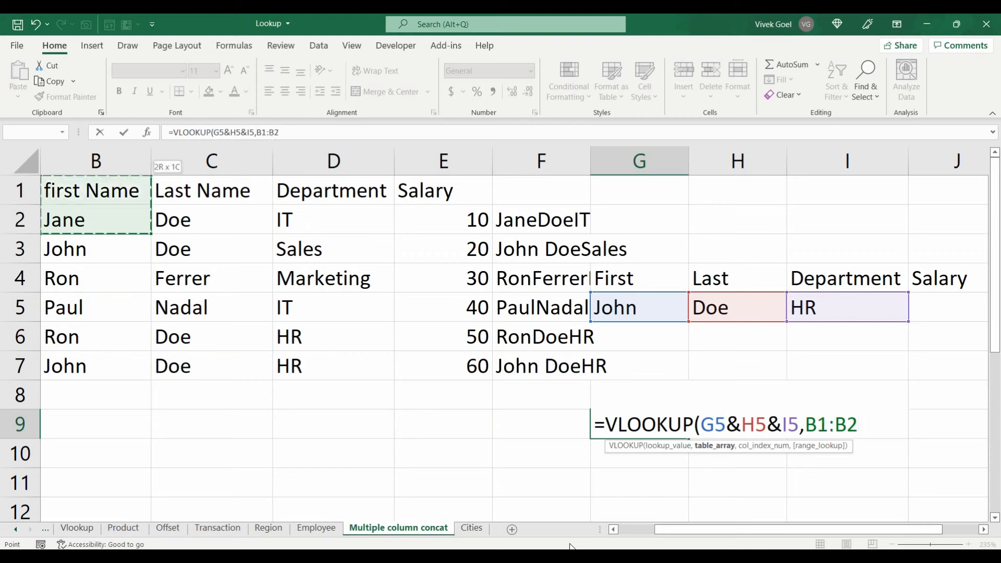
pyautogui.hotkey('ctrl', 'shift', 'Down')
# Join the last name range C2:C7 to the table array with an ampersand.
pyautogui.write('&')
pyautogui.press('Up')
pyautogui.press('Up')
pyautogui.press('Up')
pyautogui.press('Left')
pyautogui.press('Left')
pyautogui.press('Left')
pyautogui.press('Left')
pyautogui.press('Left')
pyautogui.press('Up')
pyautogui.press('Up')
pyautogui.press('Up')
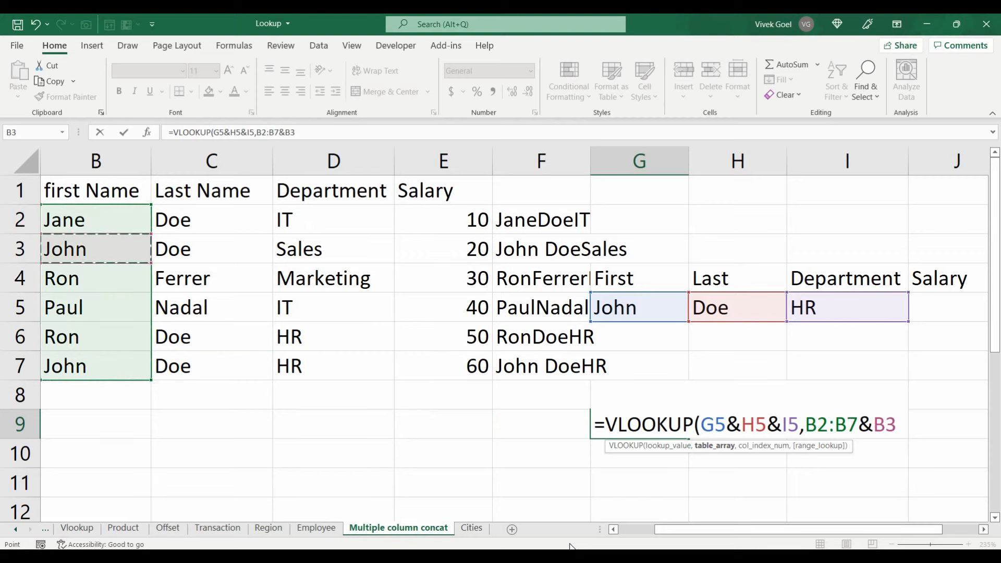
pyautogui.press('Up')
pyautogui.press('Right')
pyautogui.hotkey('ctrl', 'shift', 'Down')
# Join the department range D2:D7 to the VLOOKUP's table array with an ampersand.
pyautogui.write('&')
pyautogui.press('Left')
pyautogui.press('Left')
pyautogui.press('Left')
pyautogui.press('Up')
pyautogui.press('Up')
pyautogui.press('Up')
pyautogui.press('Up')
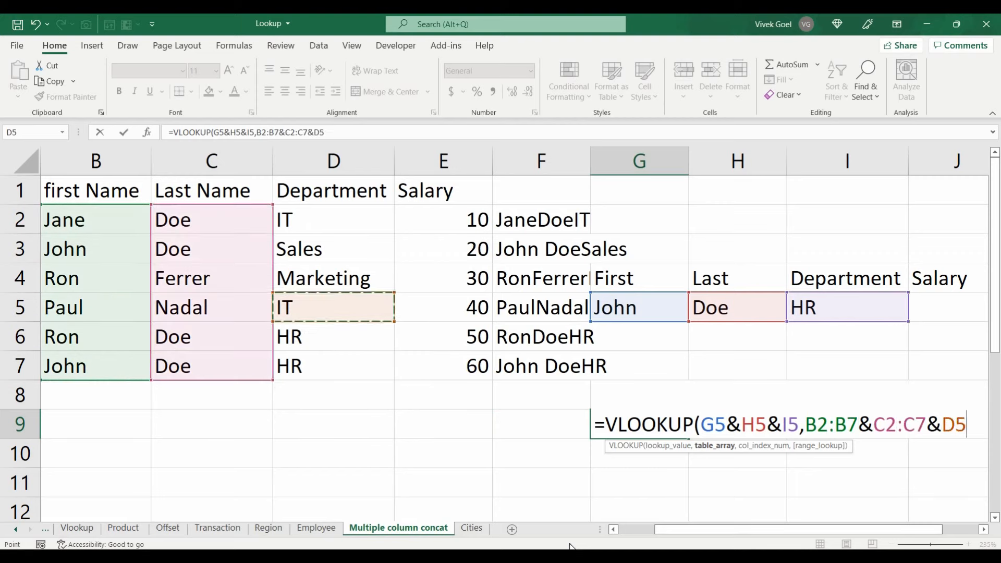
pyautogui.press('Up')
pyautogui.press('Up')
pyautogui.press('Up')
pyautogui.hotkey('ctrl', 'shift', 'Down')
# Complete the VLOOKUP in G9 with column index 1 and an exact match (FALSE).
pyautogui.write(',1,FALSE)')
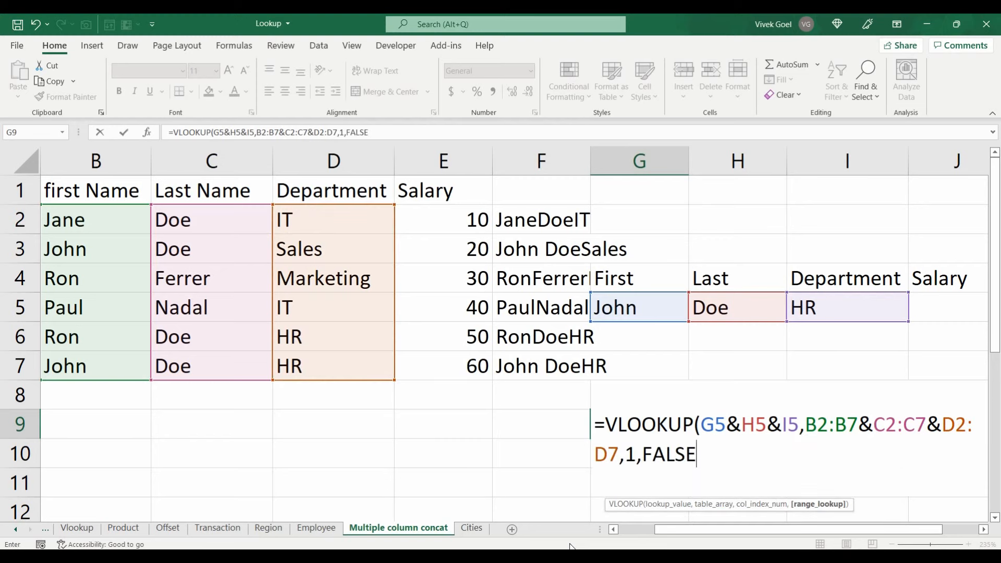
pyautogui.press('Return')
pyautogui.press('Up')
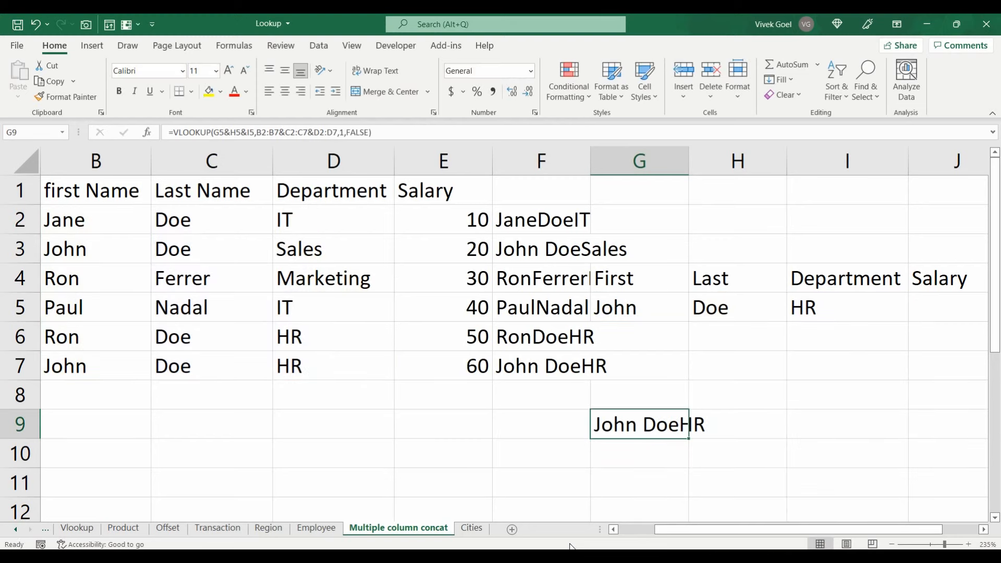
# Replace the first name criterion in G5 with a name missing from the employee list and check the lookup in G9.
pyautogui.doubleClick(625, 311)
pyautogui.write('Nina')
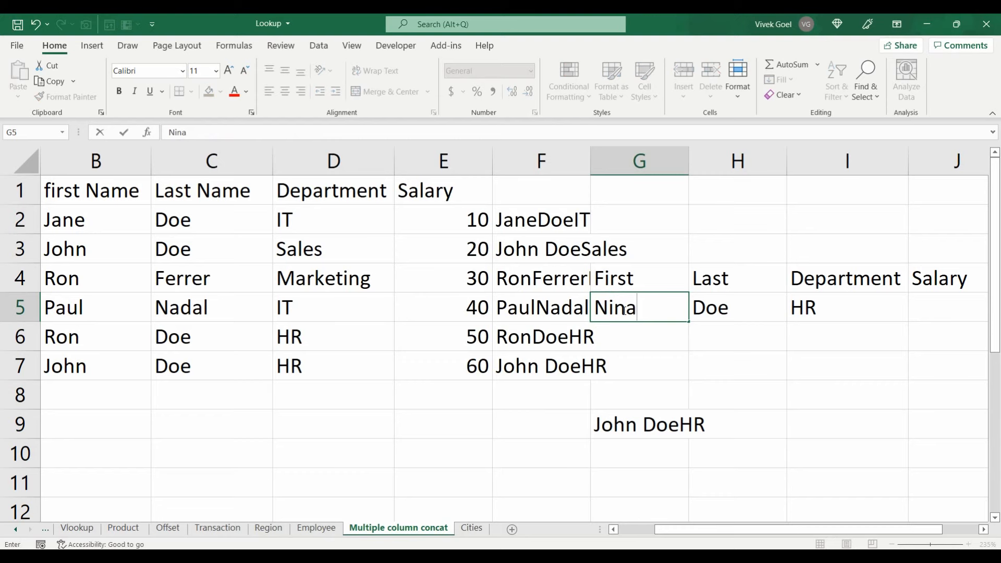
pyautogui.press('Return')
pyautogui.press('Up')
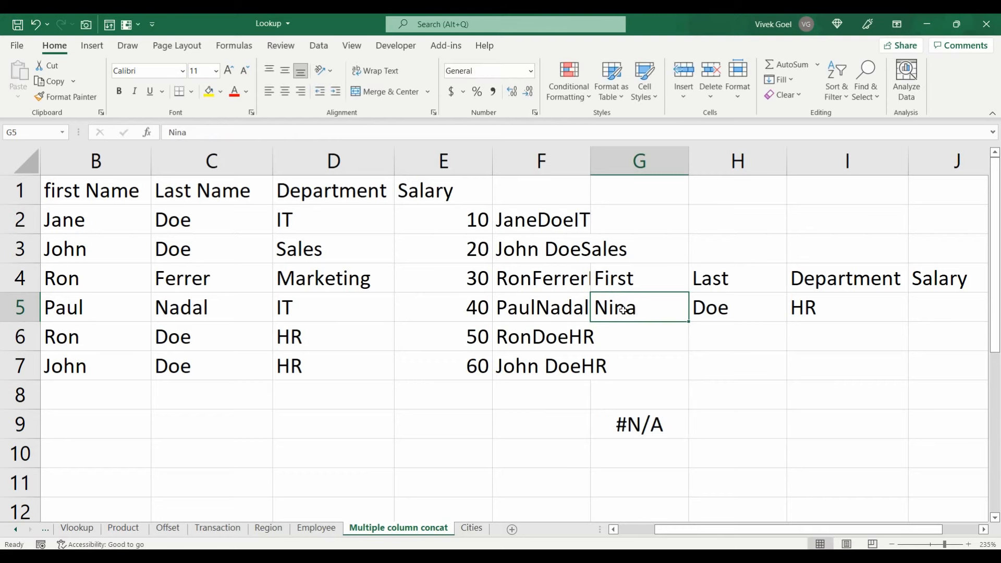
pyautogui.click(654, 425)
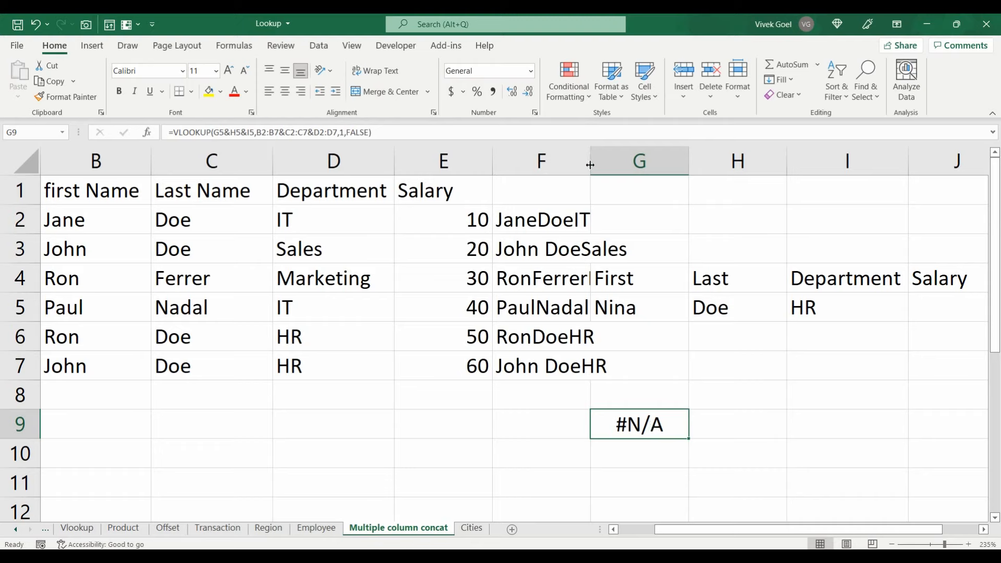
pyautogui.moveTo(855, 304); pyautogui.dragTo(682, 306)
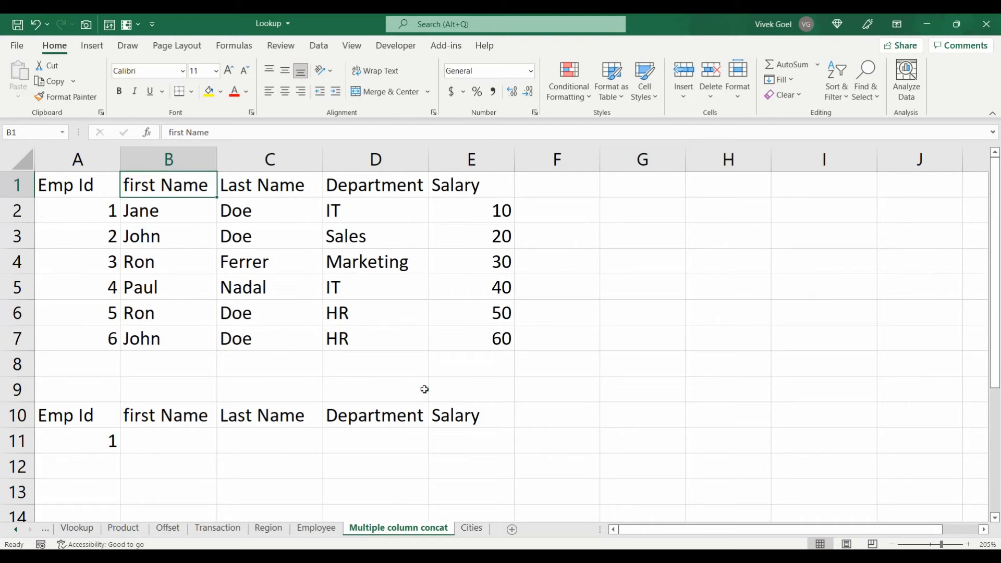
# Examine the headings of the lookup block below the employee table by selecting A10:E10.
pyautogui.click(424, 389)
pyautogui.press('Left')
pyautogui.press('Left')
pyautogui.press('Down')
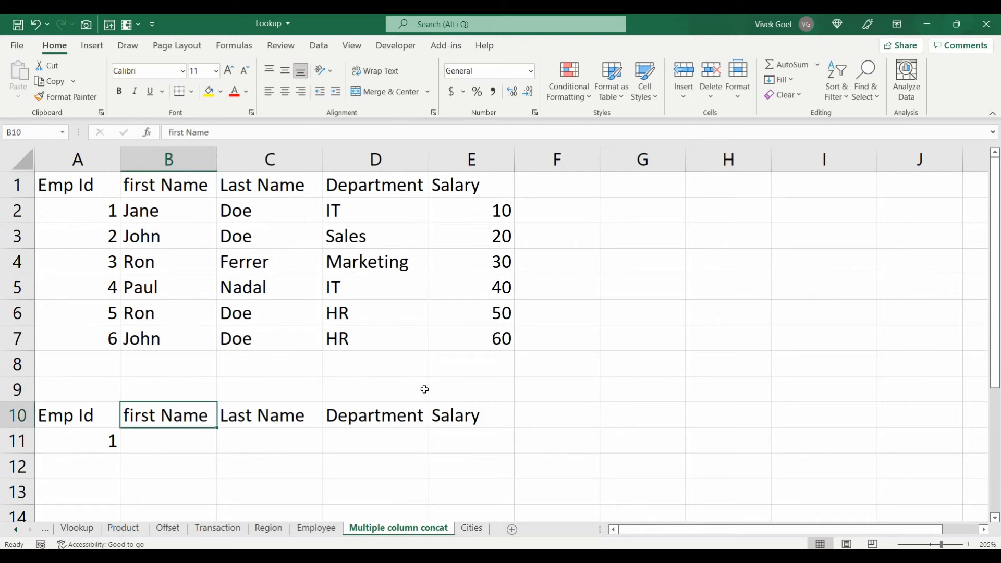
pyautogui.press('Left')
pyautogui.hotkey('shift', 'Right')
pyautogui.hotkey('shift', 'Right')
pyautogui.hotkey('shift', 'Right')
pyautogui.hotkey('shift', 'Right')
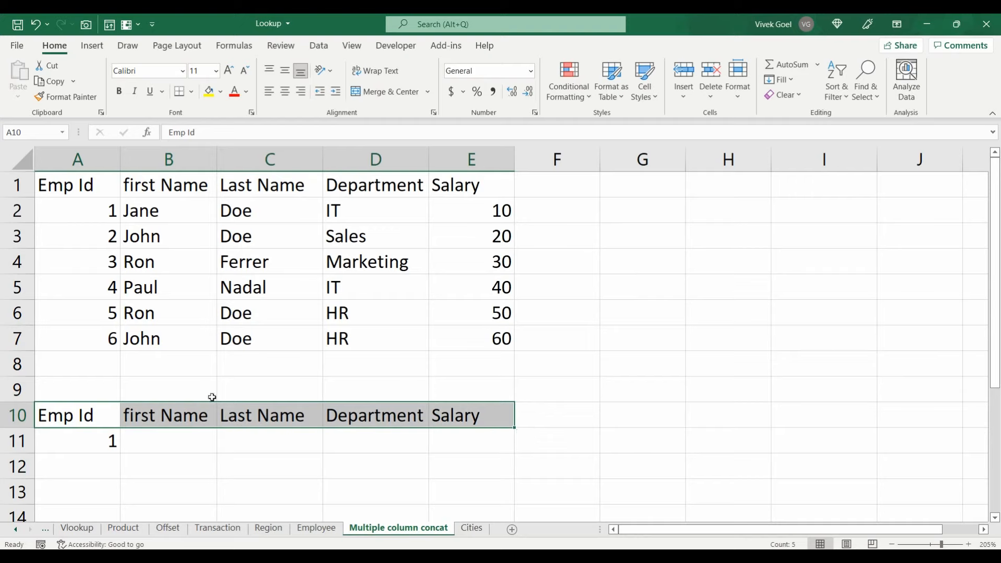
# Go through the individual output headings in row 10, from first name to salary.
pyautogui.click(196, 416)
pyautogui.press('Right')
pyautogui.press('Right')
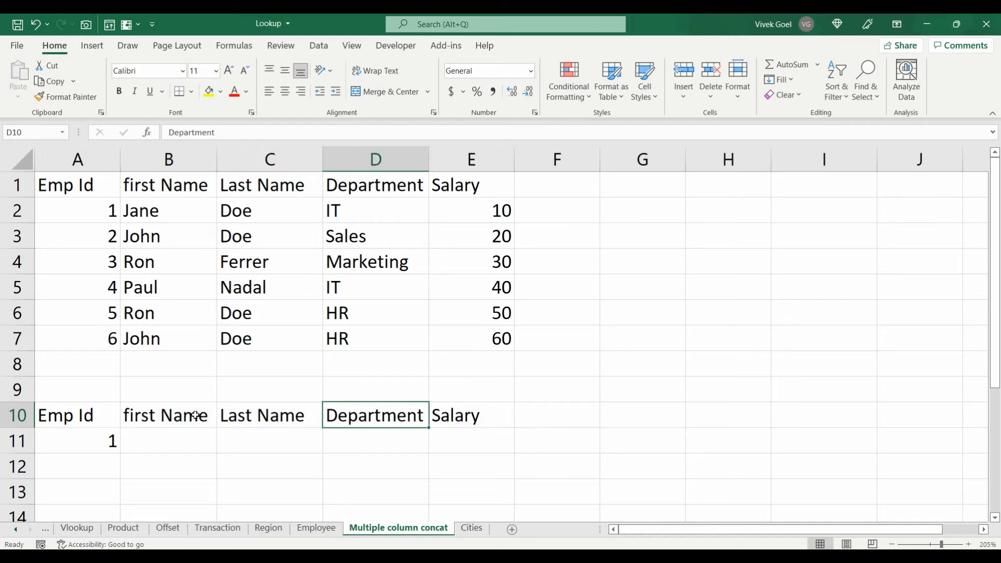
pyautogui.press('Left')
pyautogui.press('Left')
pyautogui.press('Left')
pyautogui.press('Right')
pyautogui.press('Right')
pyautogui.press('Right')
pyautogui.press('Right')
pyautogui.press('Left')
pyautogui.press('Left')
pyautogui.press('Left')
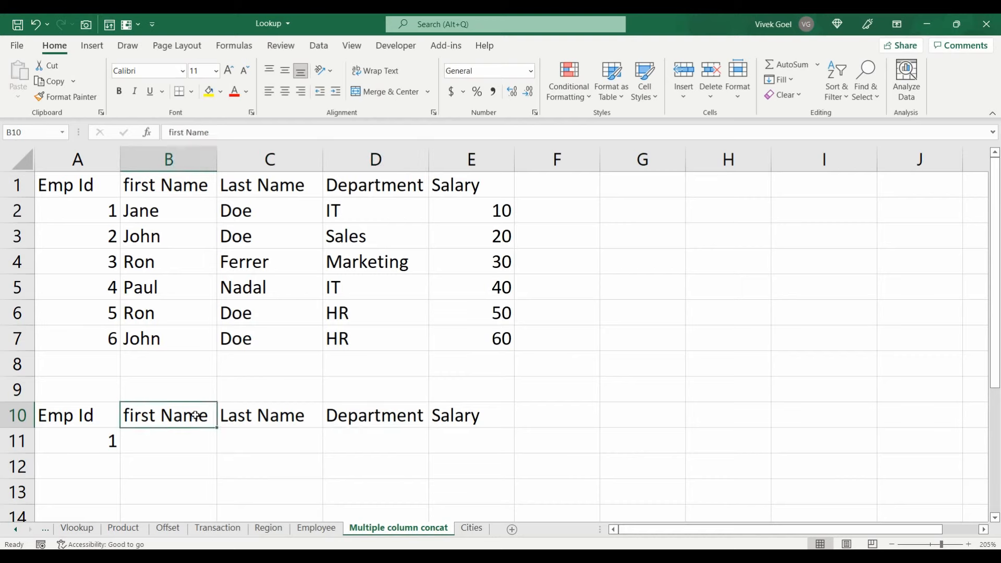
pyautogui.press('Down')
pyautogui.write('=vlo')
pyautogui.press('Tab')
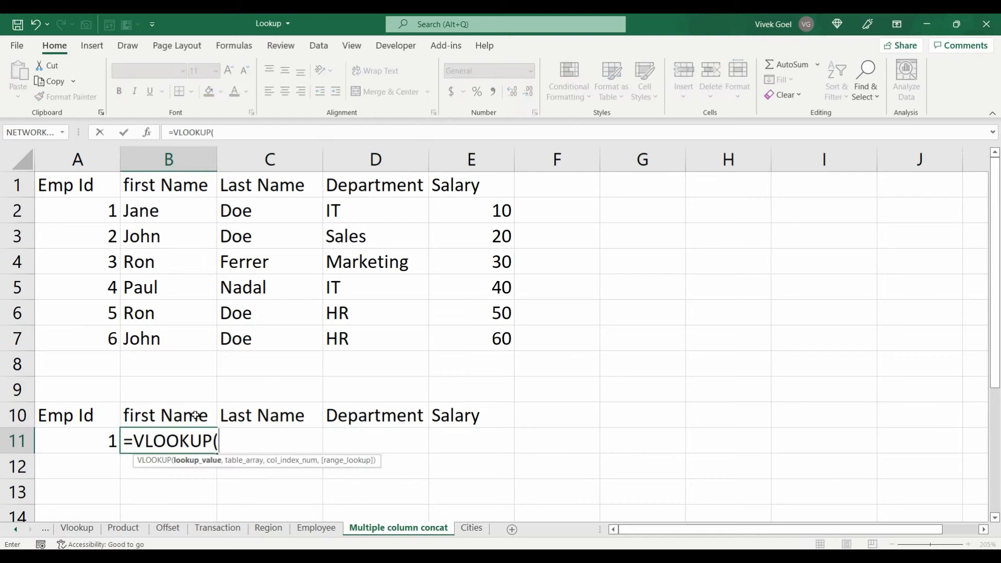
pyautogui.press('Left')
pyautogui.write(',')
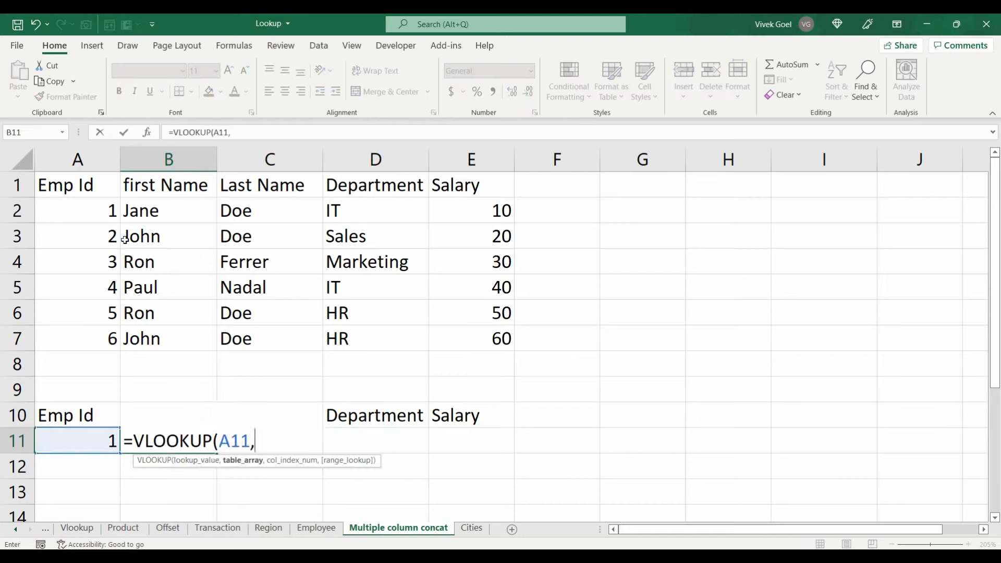
pyautogui.moveTo(102, 213); pyautogui.dragTo(447, 332)
pyautogui.write(',{')
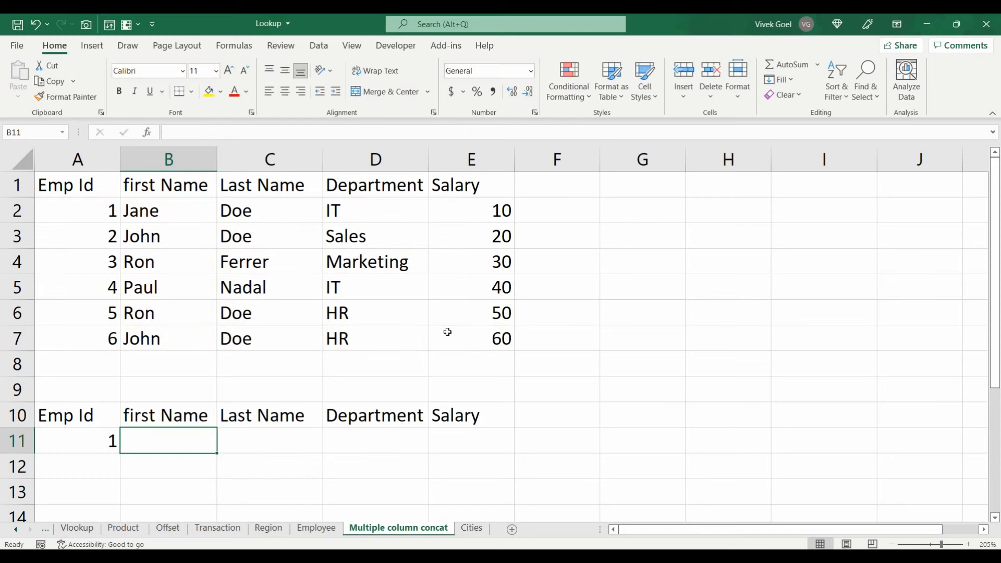
# Start a VLOOKUP in B11 with A11 as the lookup value and A2:E7 as the table array.
pyautogui.write('=vlo')
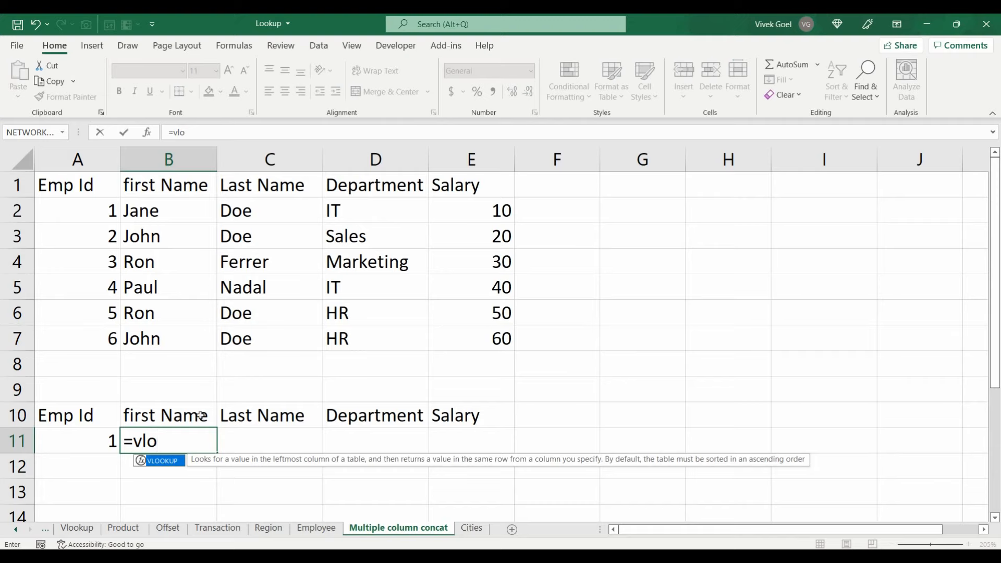
pyautogui.press('Tab')
pyautogui.click(112, 442)
pyautogui.write(',')
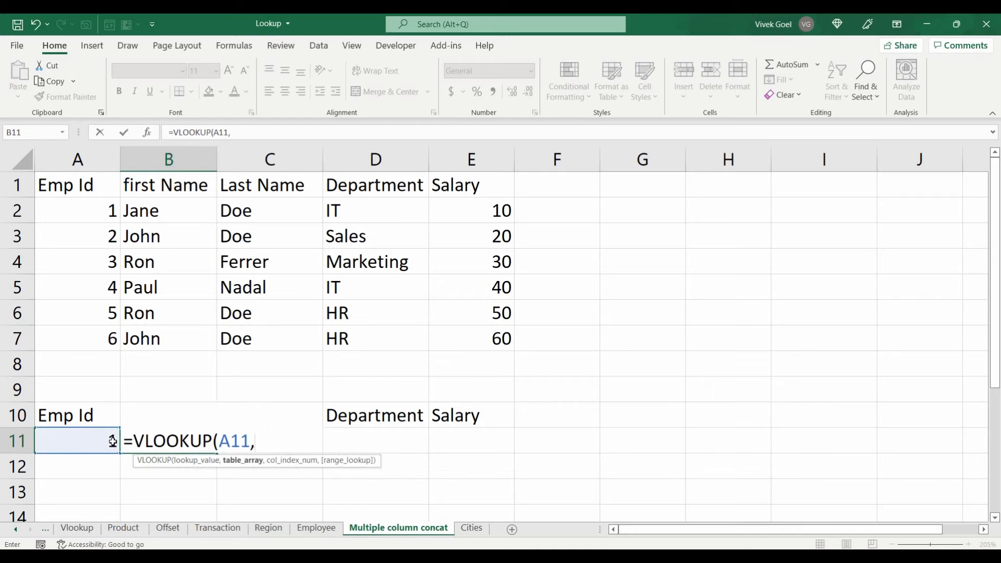
pyautogui.moveTo(93, 209); pyautogui.dragTo(454, 332)
pyautogui.write(',')
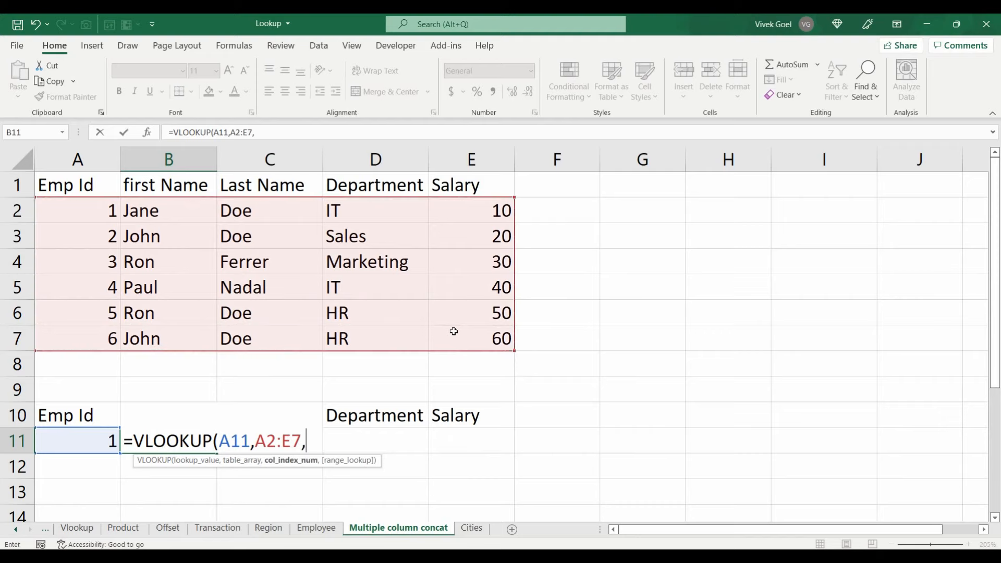
# Complete the VLOOKUP in B11 with the column index array {2,3,4,5} and an exact match (FALSE).
pyautogui.write('{2')
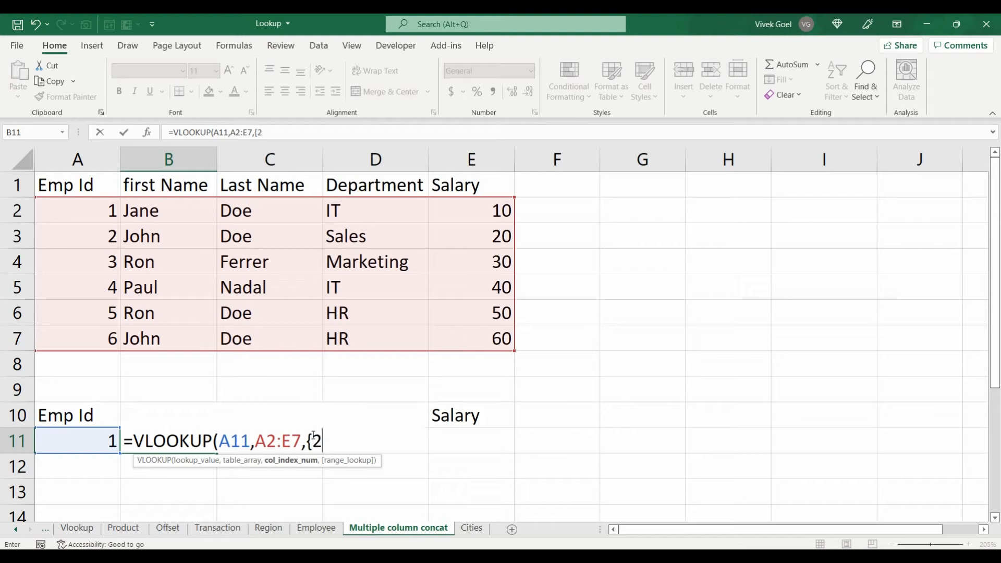
pyautogui.write(',3,4,5')
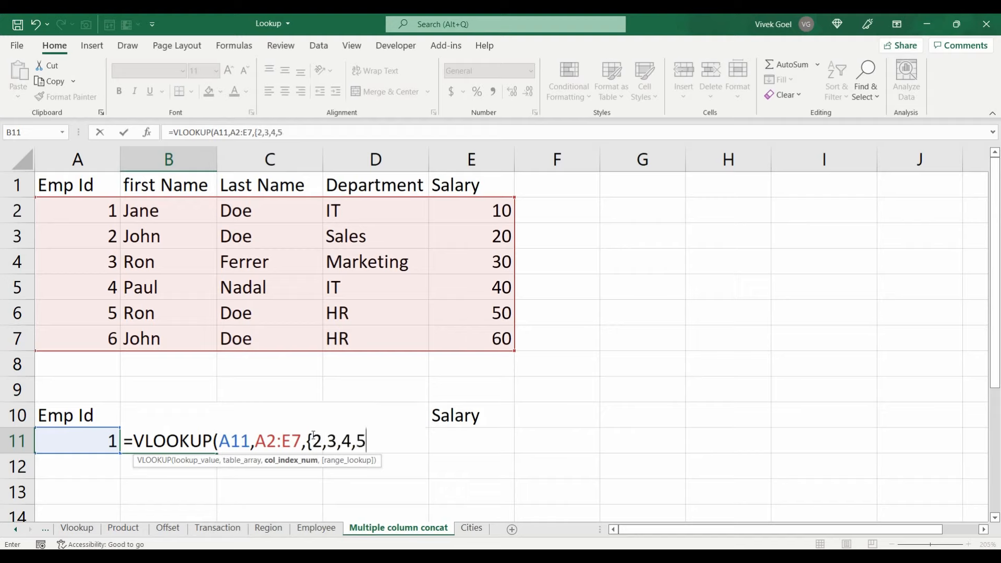
pyautogui.write('},')
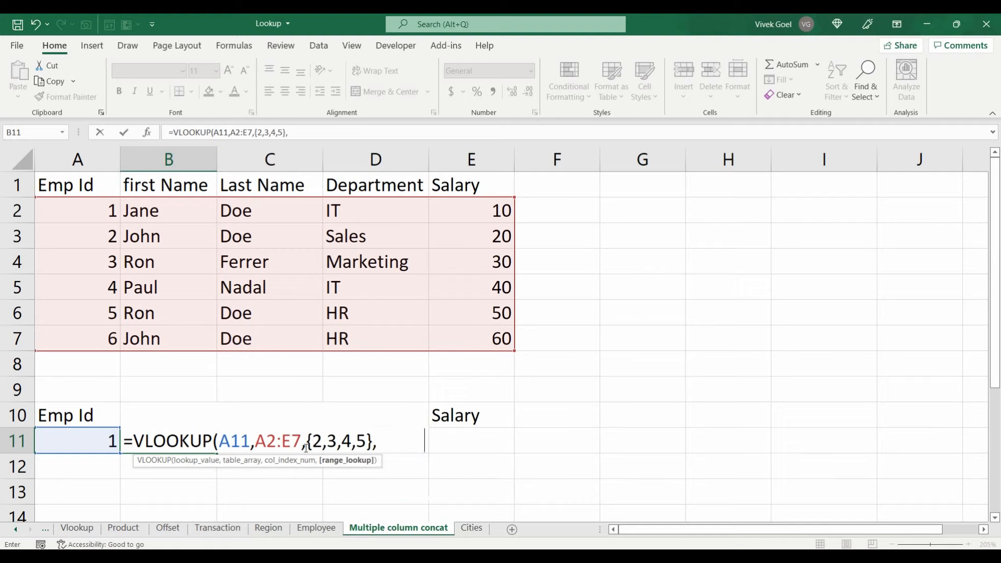
pyautogui.write('FALSE)')
pyautogui.press('Return')
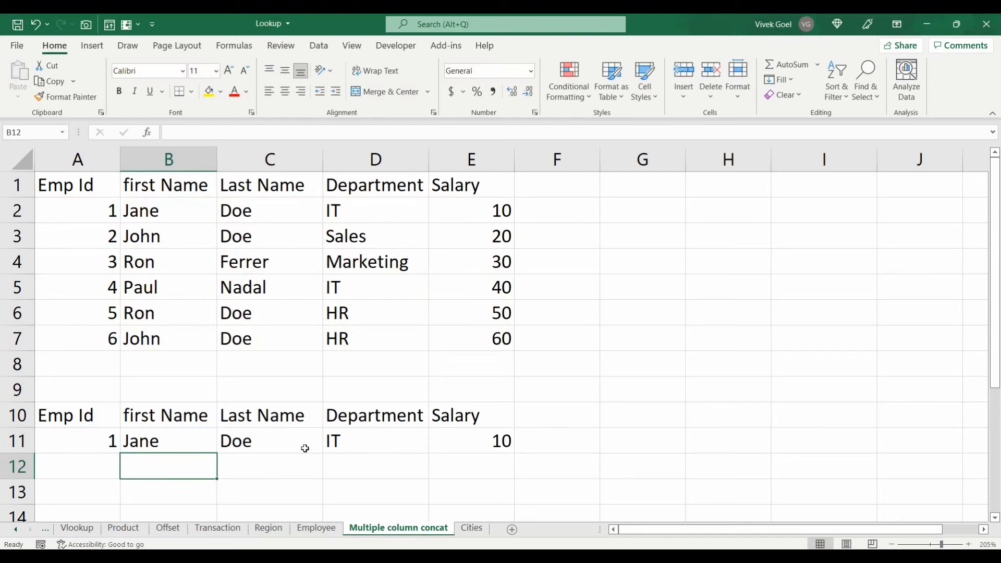
# Review the values the VLOOKUP returns across B11:E11.
pyautogui.press('Up')
pyautogui.press('Right')
pyautogui.press('Right')
pyautogui.press('Right')
pyautogui.press('Left')
pyautogui.press('Left')
pyautogui.press('Left')
pyautogui.press('Right')
pyautogui.press('Right')
pyautogui.press('Right')
pyautogui.press('Left')
pyautogui.press('Left')
pyautogui.press('Left')
# Test the multi-column lookup by setting the Emp Id in A11 to 2.
pyautogui.press('Left')
pyautogui.write('2')
pyautogui.press('Return')
pyautogui.press('Up')
pyautogui.press('Right')
pyautogui.press('Right')
# Set the Emp Id in A11 to 3 and check the employee details returned beside it.
pyautogui.press('Left')
pyautogui.press('Left')
pyautogui.write('3')
pyautogui.press('Return')
pyautogui.press('Up')
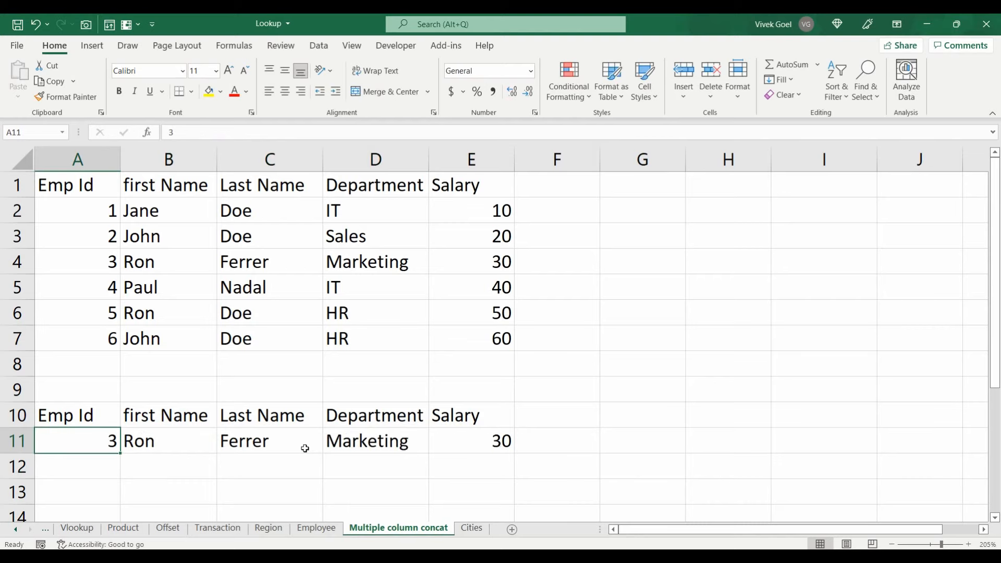
pyautogui.press('Right')
pyautogui.press('Right')
pyautogui.press('Left')
pyautogui.press('Left')
pyautogui.press('Right')
pyautogui.press('Right')
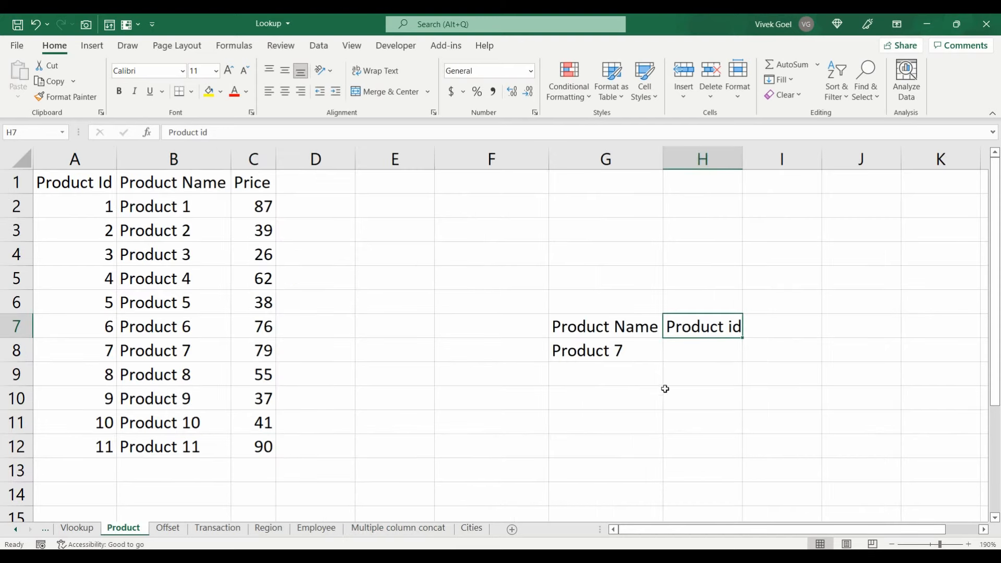
# On the Product sheet, examine the product name criterion in G8 and the Product Id and Product Name ranges A2:A12 and B2:B12.
pyautogui.click(617, 342)
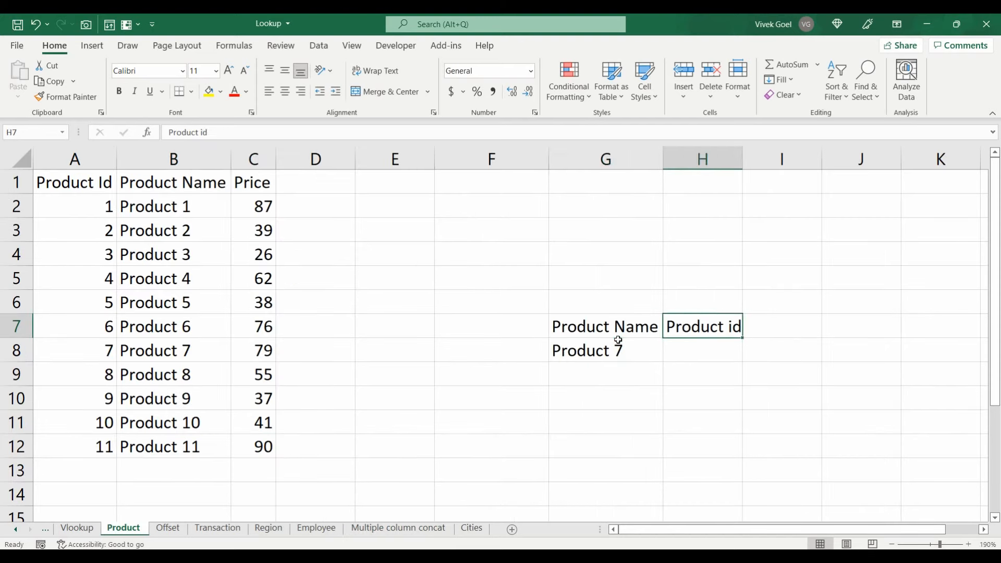
pyautogui.click(618, 336)
pyautogui.click(619, 341)
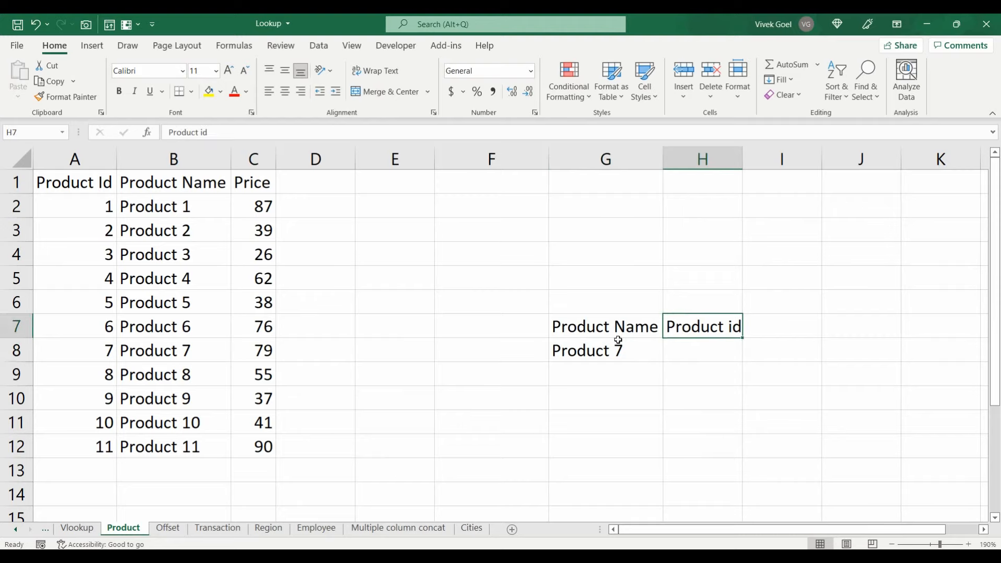
pyautogui.click(618, 341)
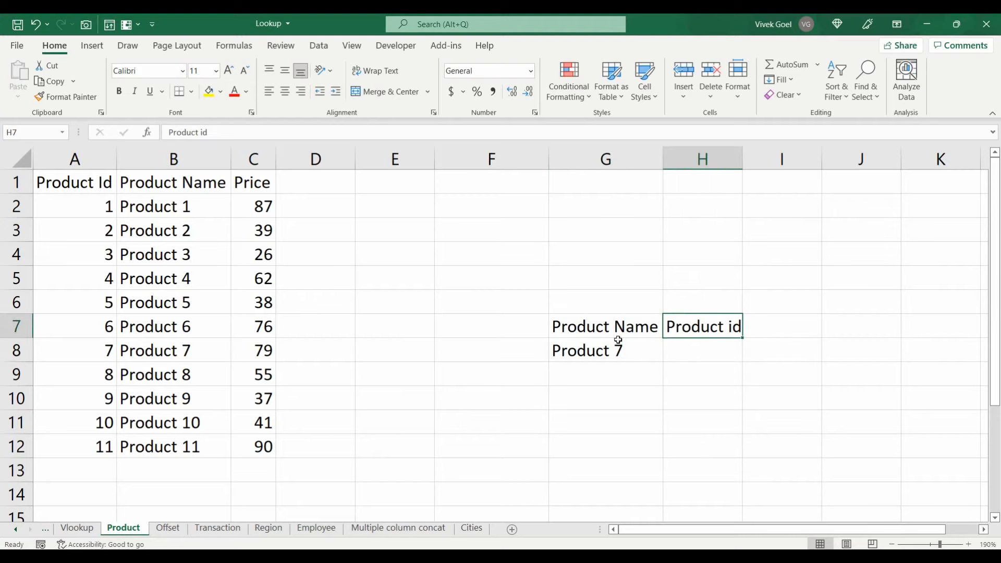
pyautogui.press('Left')
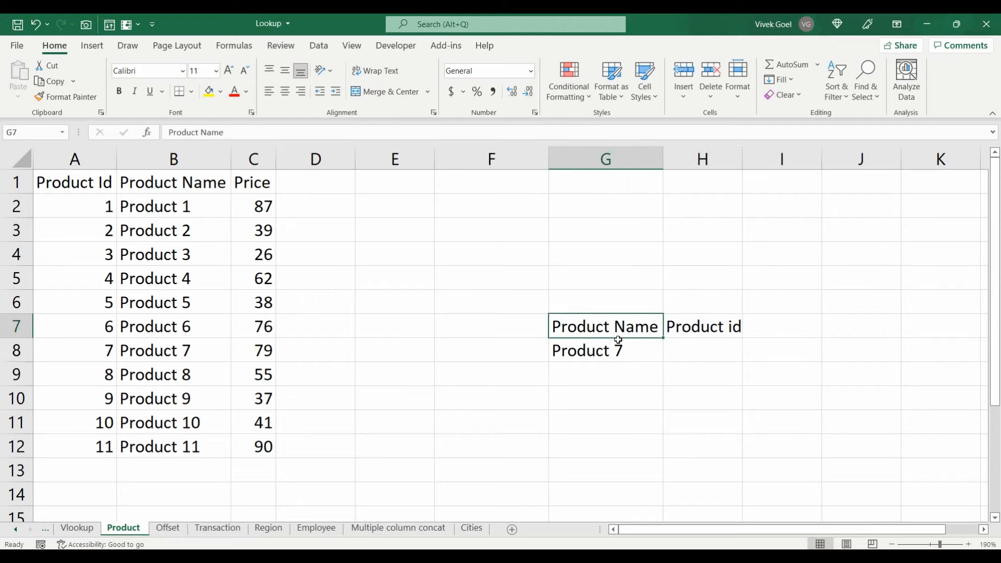
pyautogui.press('Down')
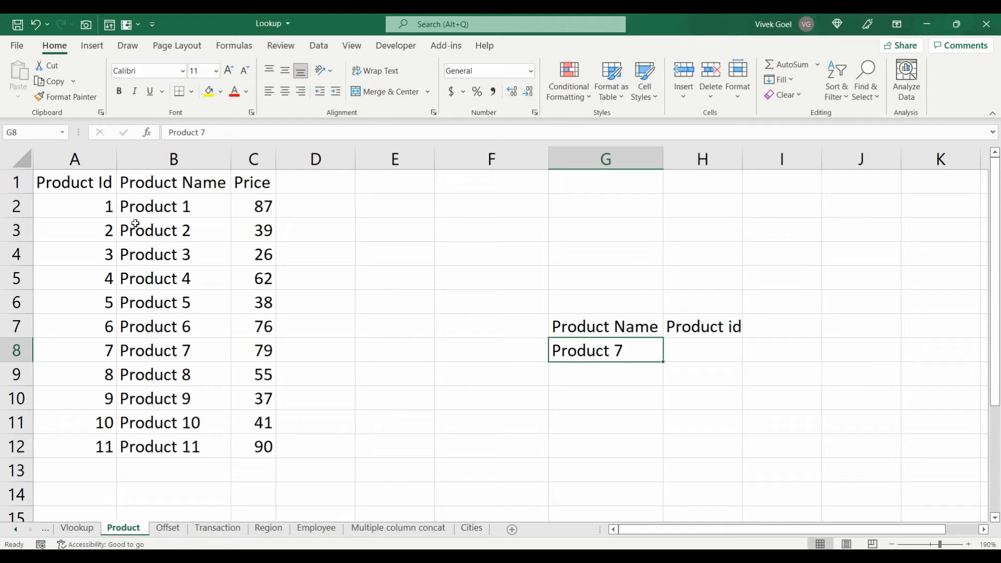
pyautogui.moveTo(92, 205); pyautogui.dragTo(90, 450)
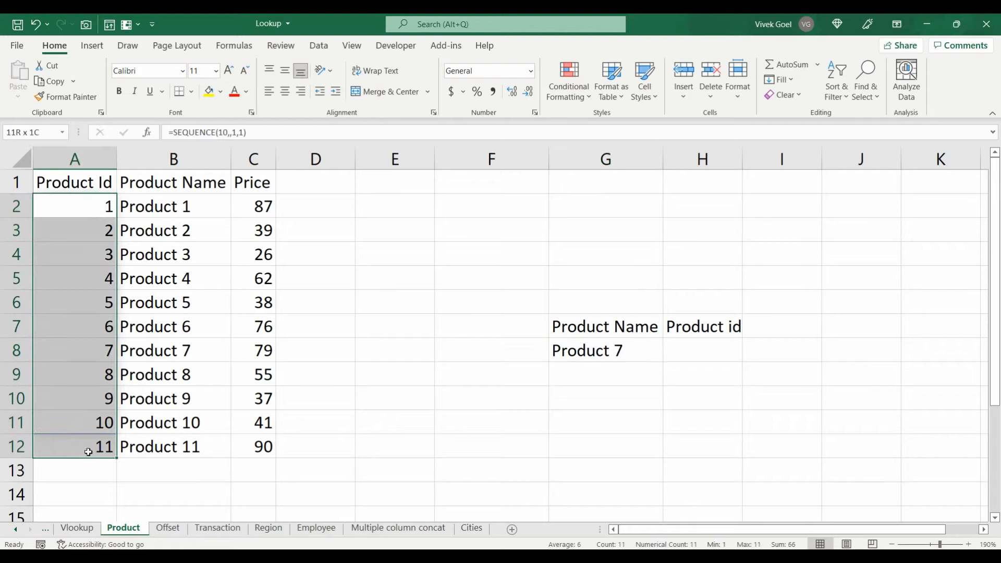
pyautogui.moveTo(156, 204); pyautogui.dragTo(172, 440)
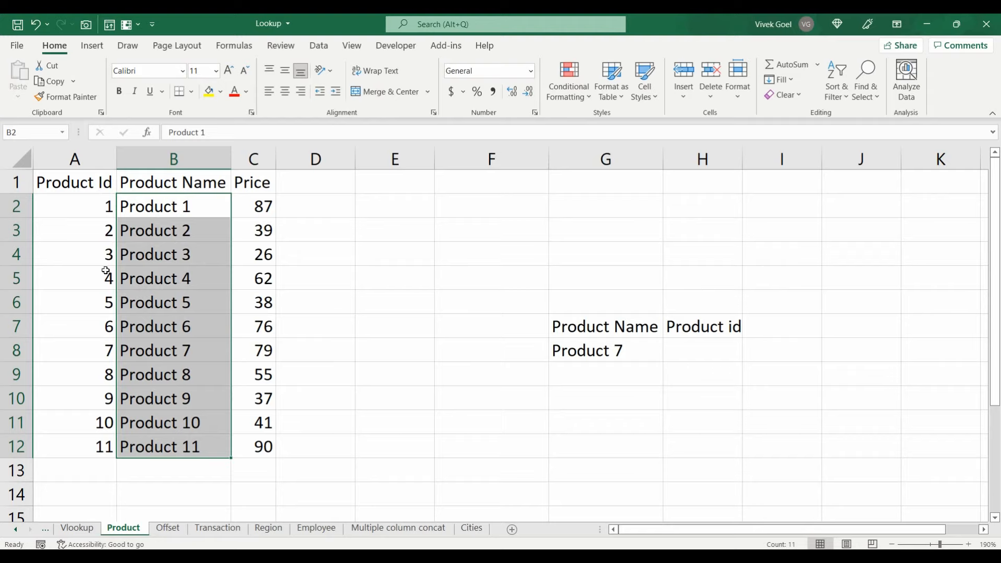
pyautogui.click(567, 346)
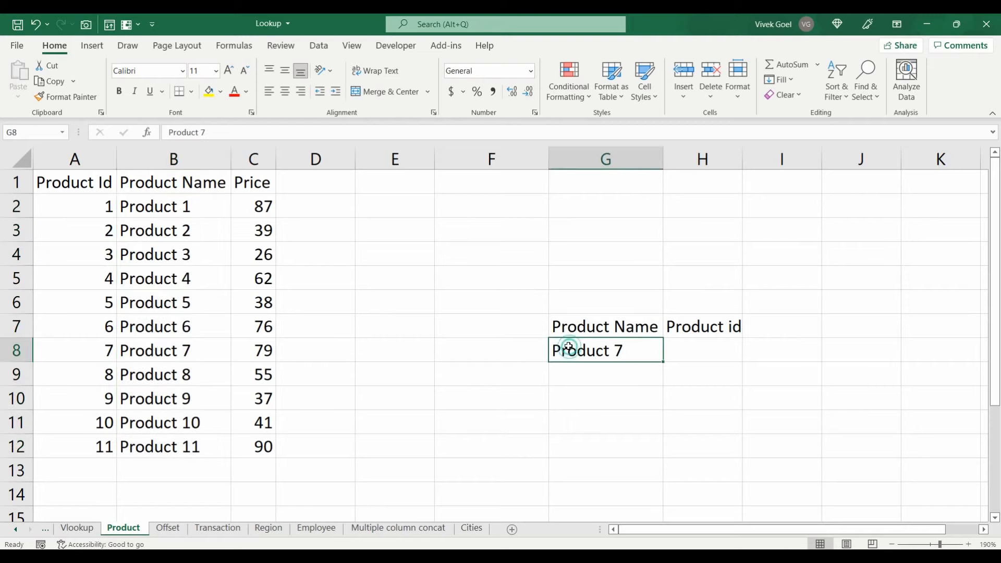
pyautogui.moveTo(92, 206); pyautogui.dragTo(99, 449)
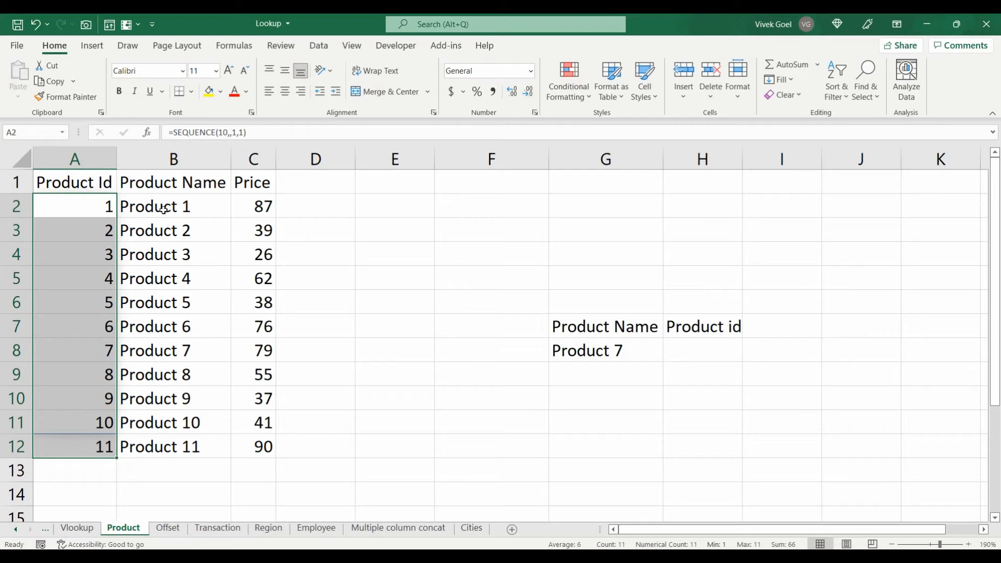